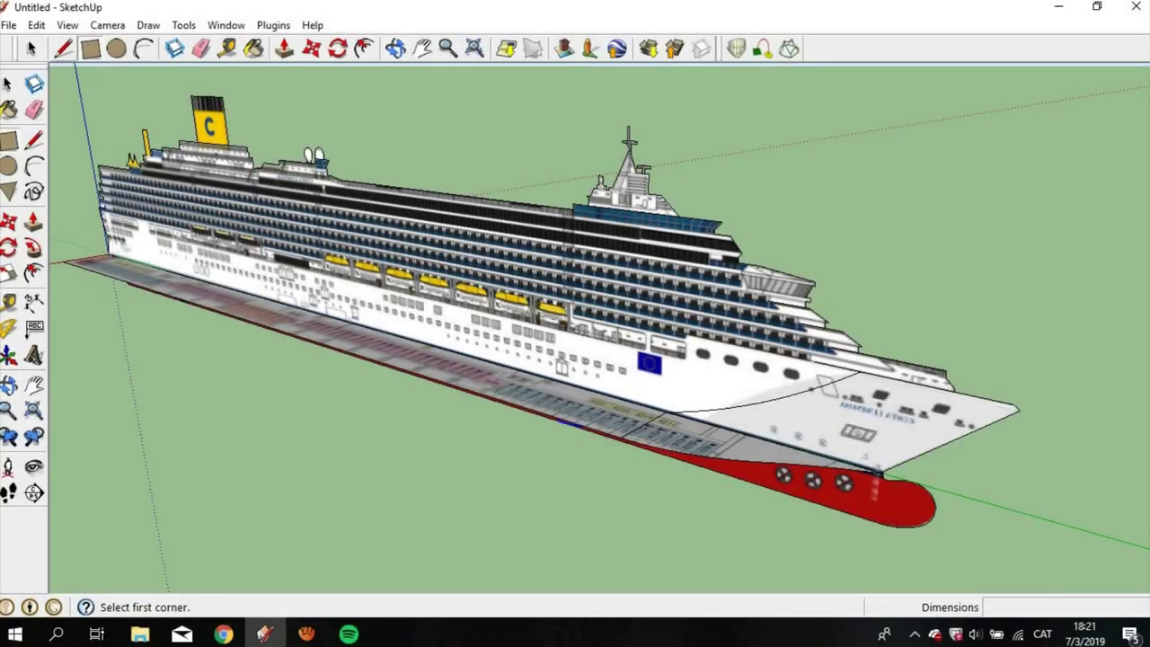
Step: Orbit the view round to a broadside view of the ship's hull
key(o)
drag(575, 359, 467, 350)
scroll(697, 305, up, 2)
key(space)
key(o)
drag(575, 360, 683, 332)
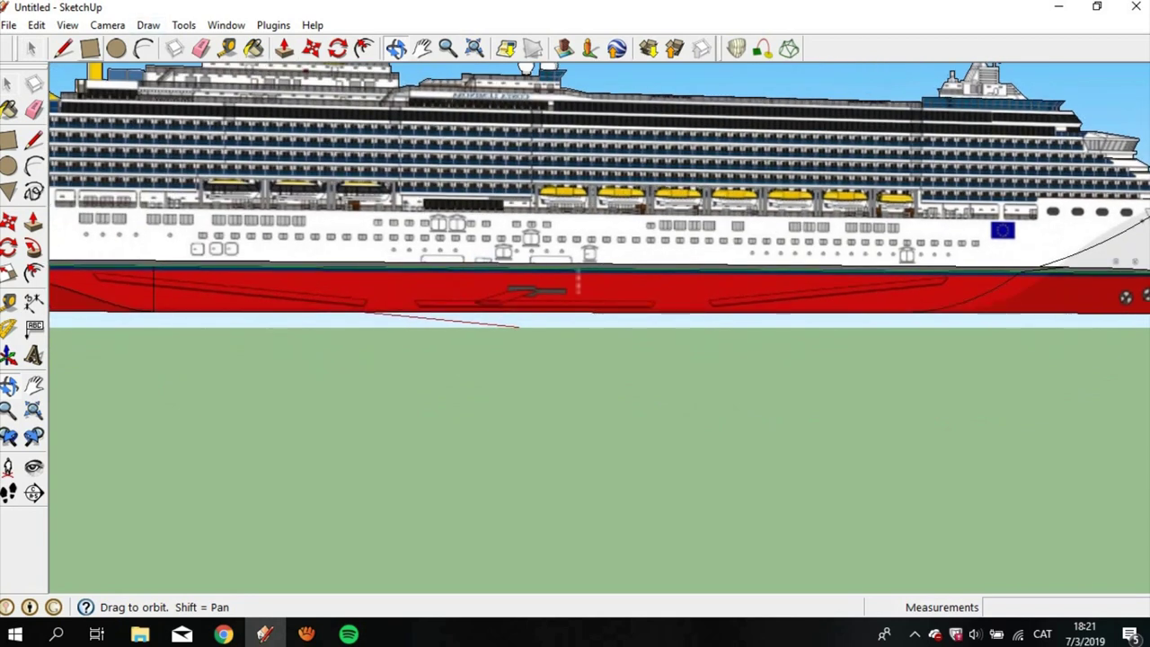
Step: Draw a closed vertical outline across the middle of the hull, from bottom to top edge, forming a face
key(l)
scroll(717, 91, down, 3)
click(449, 253)
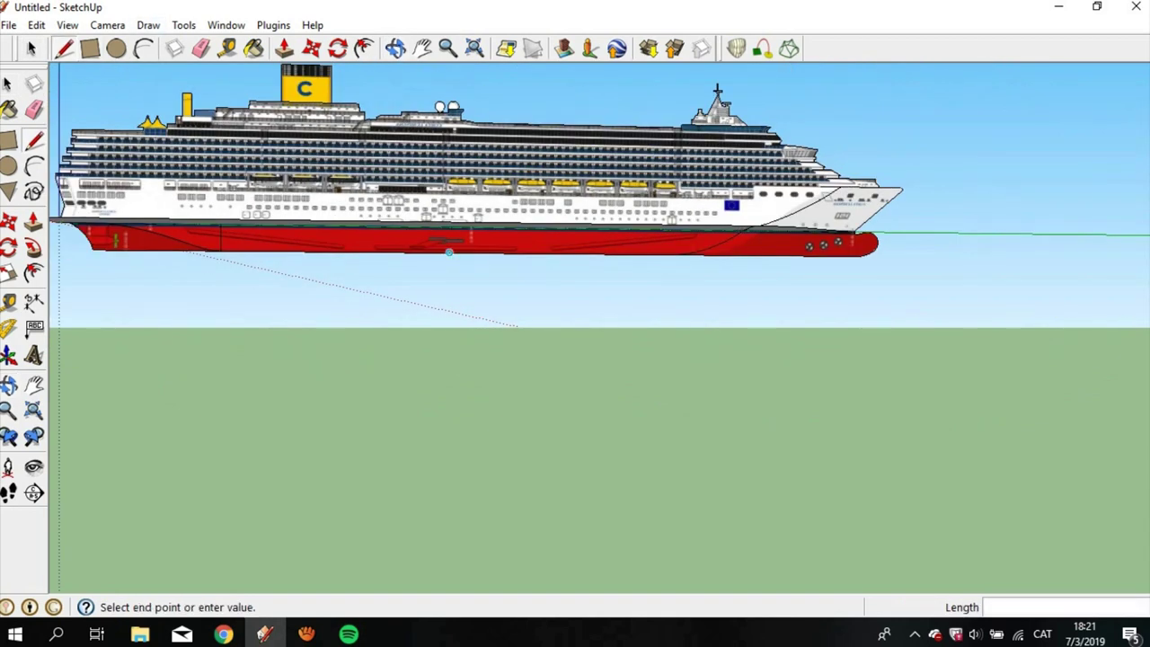
scroll(453, 236, up, 3)
scroll(445, 215, up, 2)
click(419, 172)
click(420, 172)
click(378, 106)
click(378, 106)
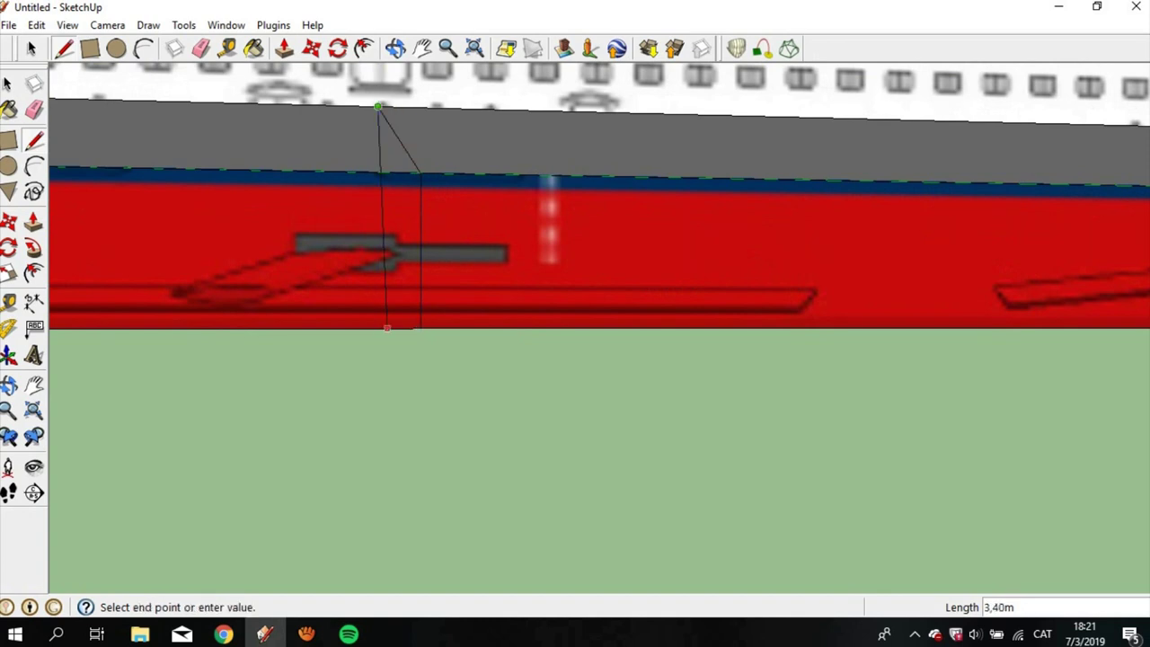
click(419, 327)
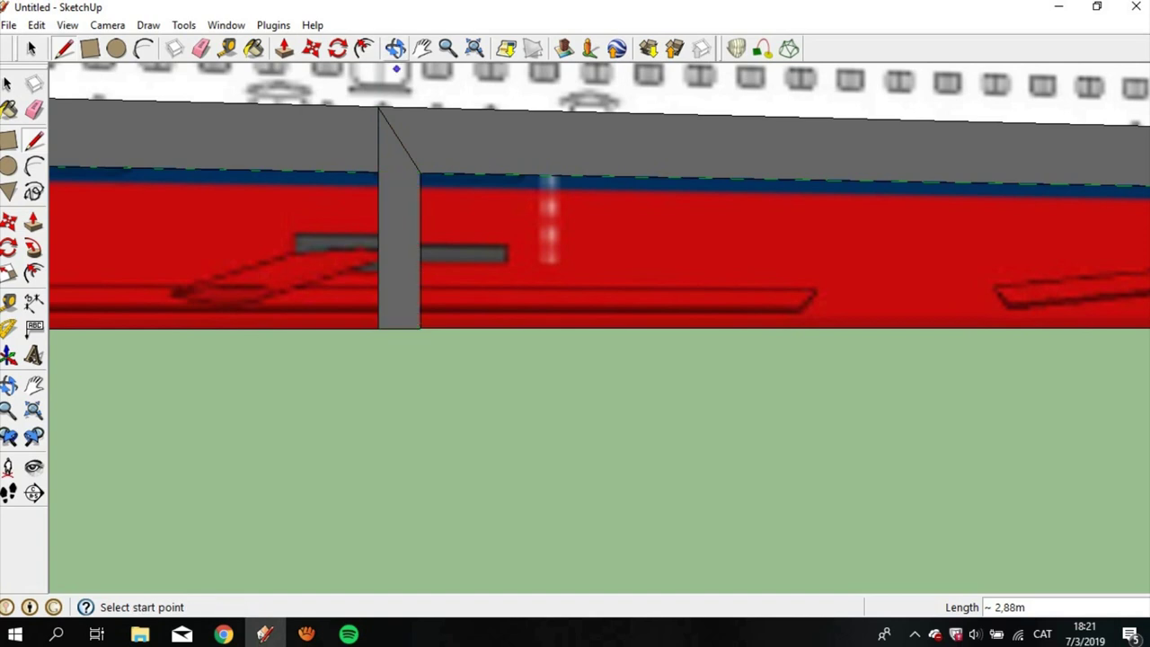
click(395, 48)
drag(539, 405, 701, 386)
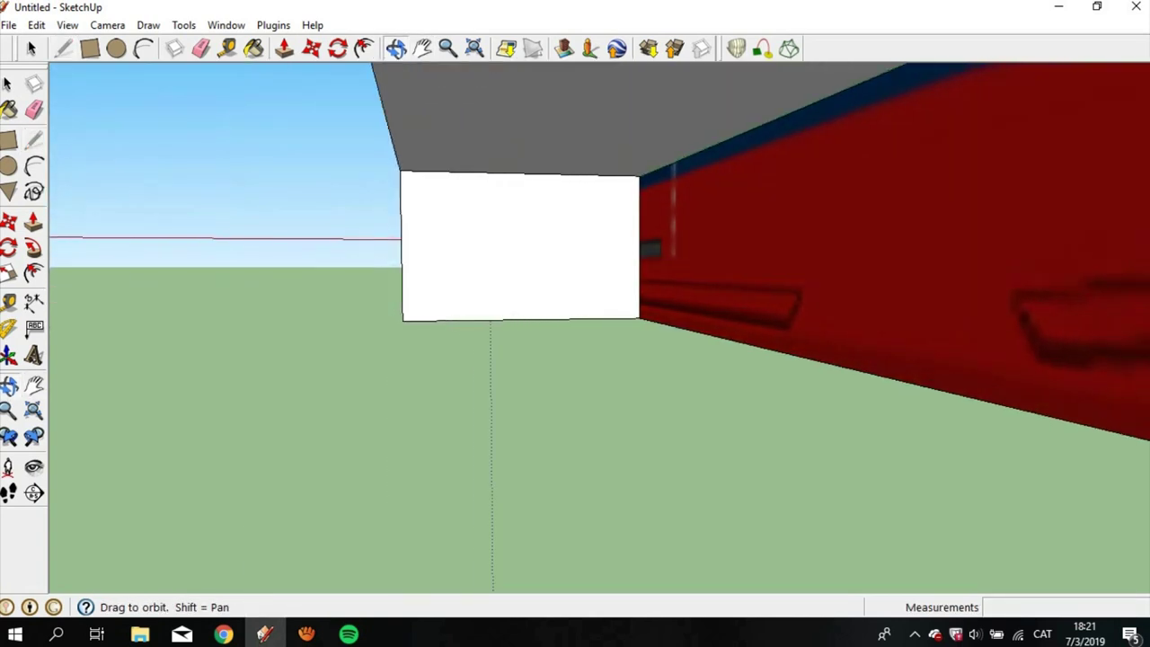
Step: Fillet the section's bottom-left corner with an arc from the left edge to the bottom edge
click(144, 47)
scroll(406, 304, up, 2)
click(399, 267)
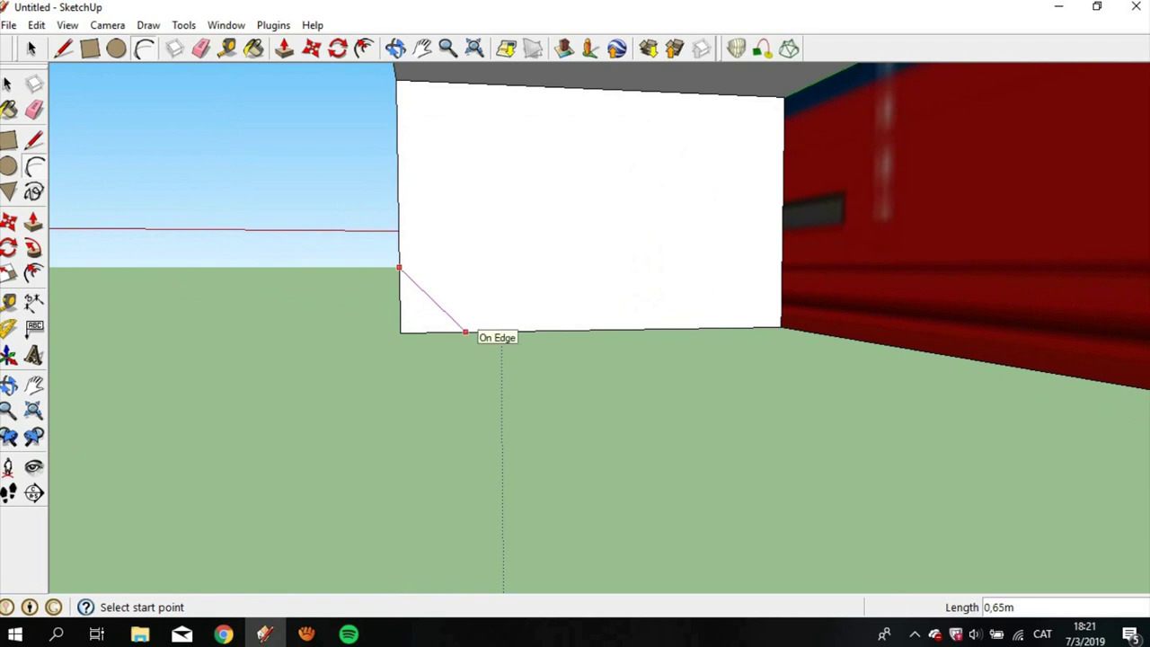
click(144, 47)
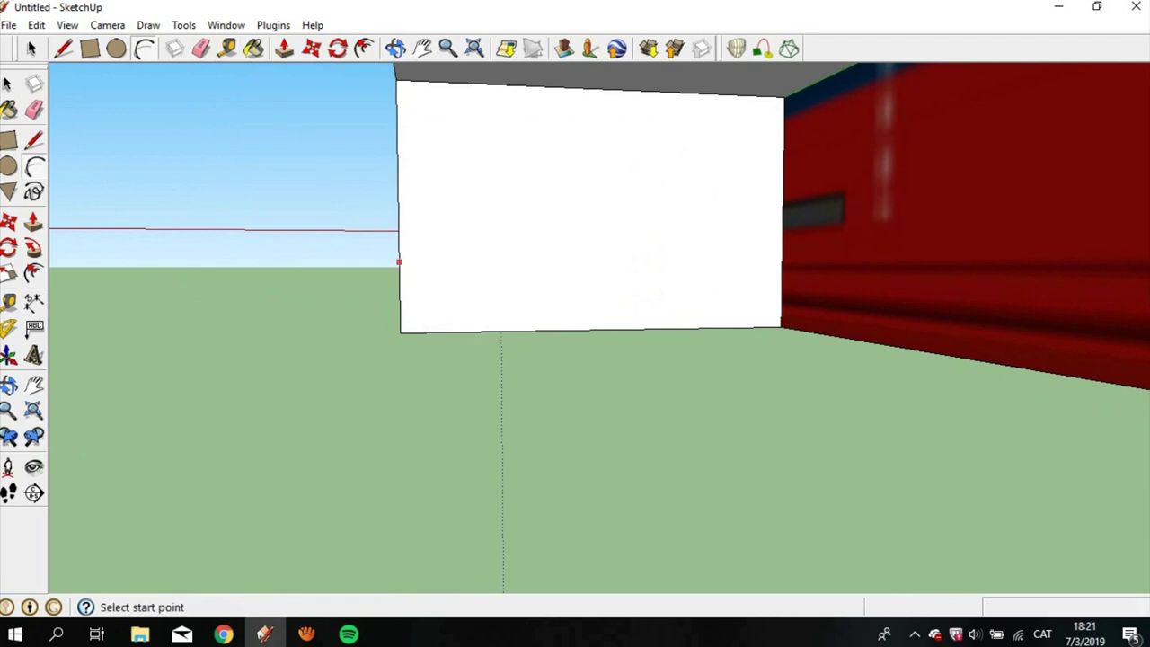
click(399, 264)
click(465, 330)
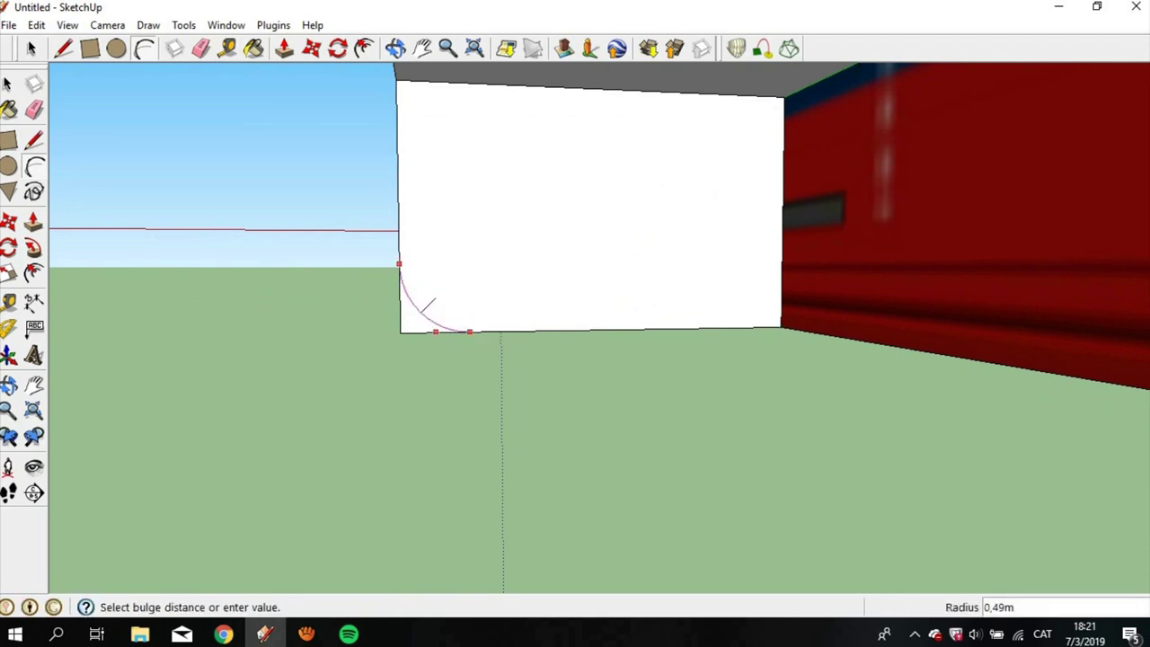
click(423, 315)
Step: Erase the square corner left outside the new arc
key(e)
click(401, 329)
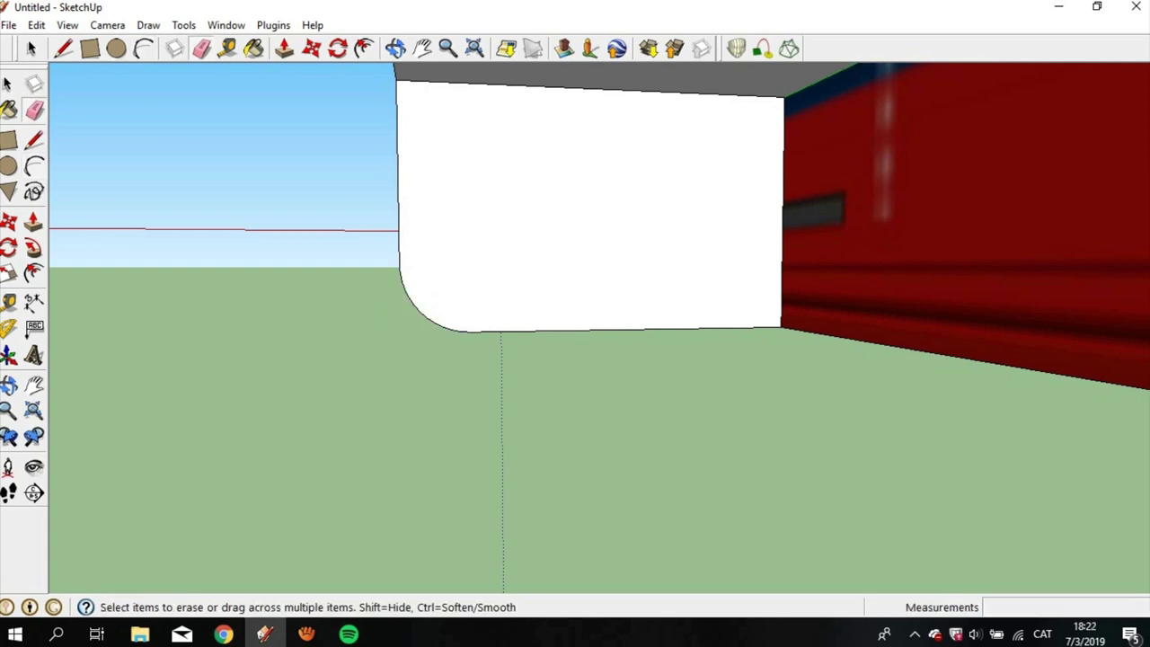
key(o)
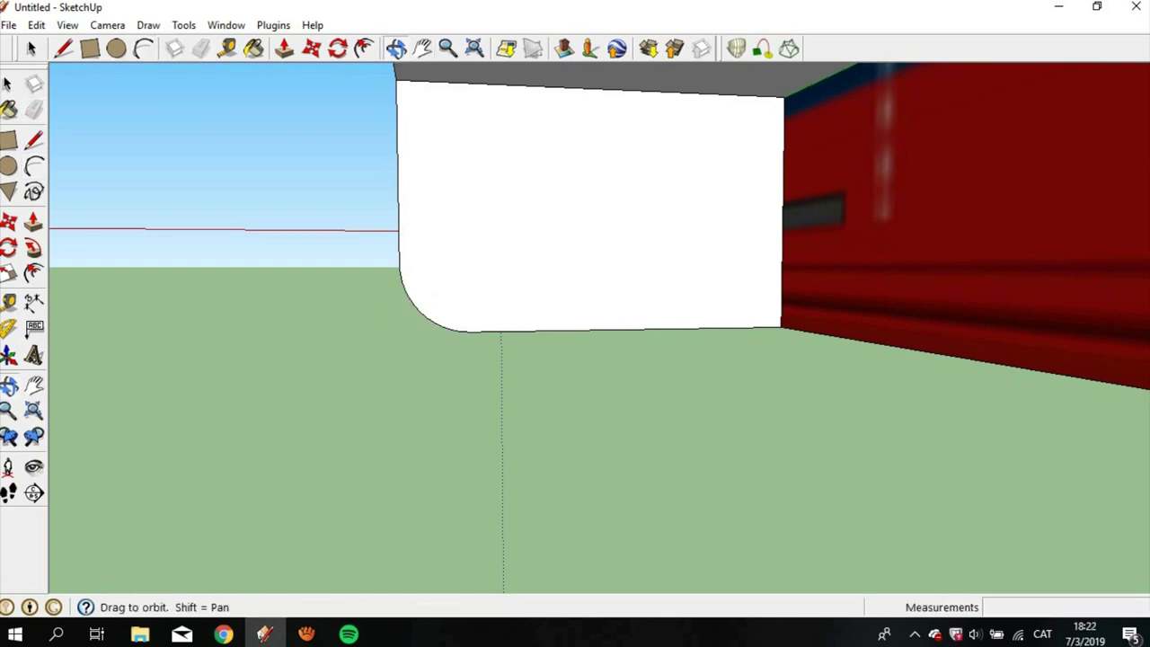
drag(575, 323, 629, 270)
scroll(575, 270, down, 3)
Step: Paste a copy of the rounded section farther along the hull toward the bow
scroll(575, 270, down, 3)
scroll(576, 269, down, 3)
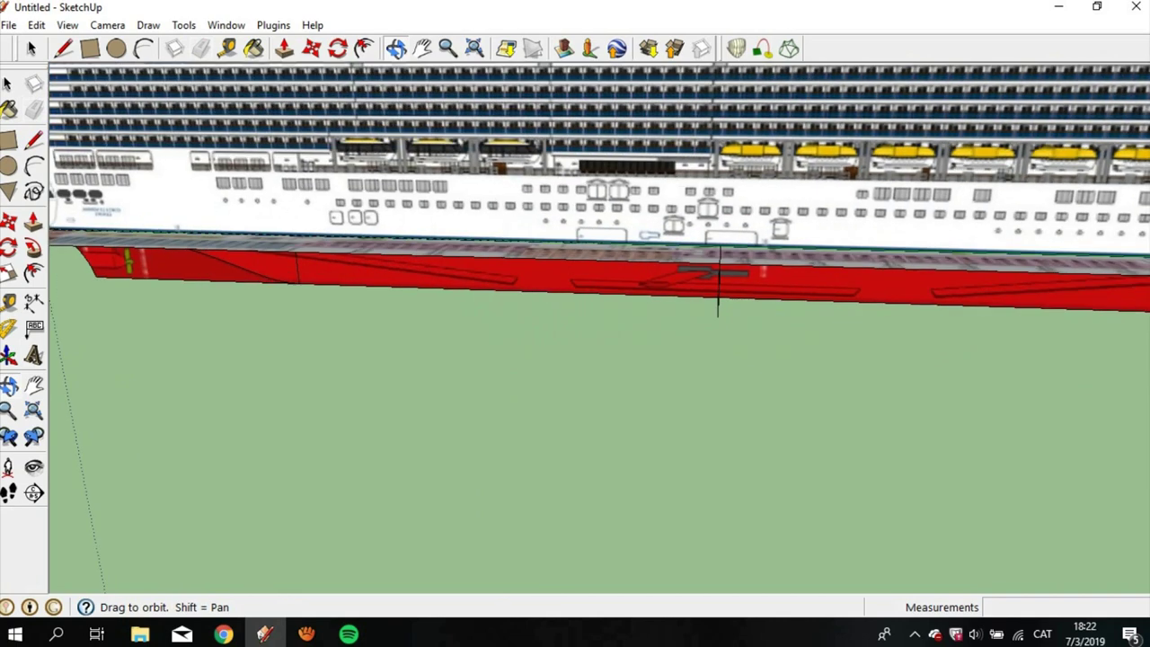
drag(575, 359, 503, 359)
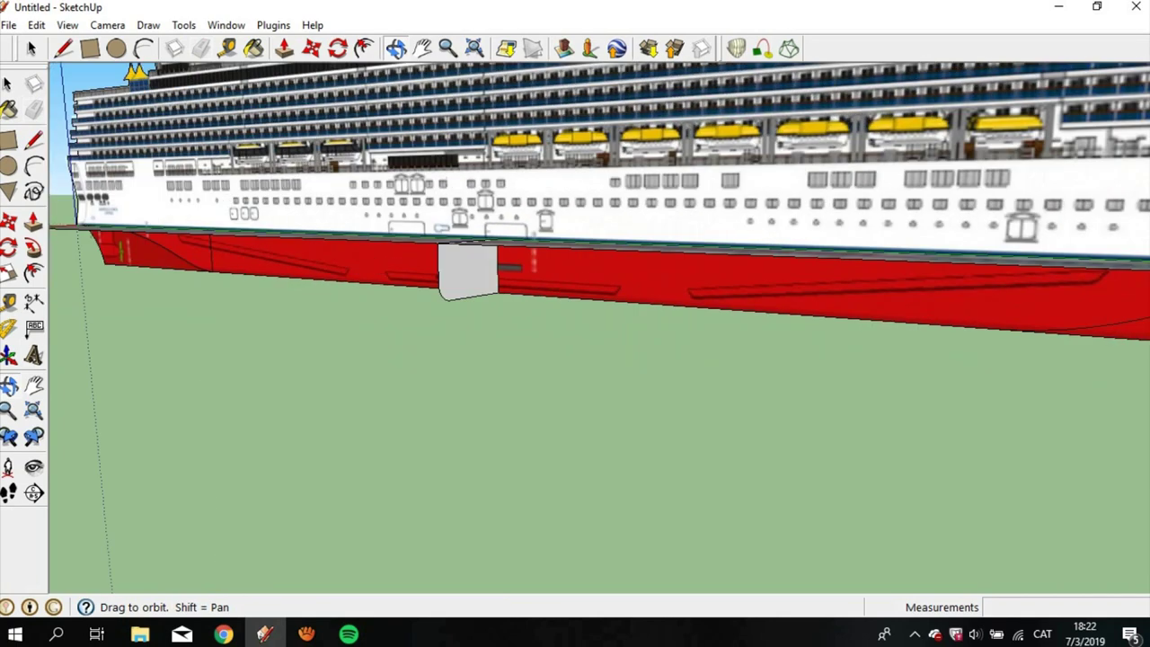
drag(575, 359, 522, 360)
key(space)
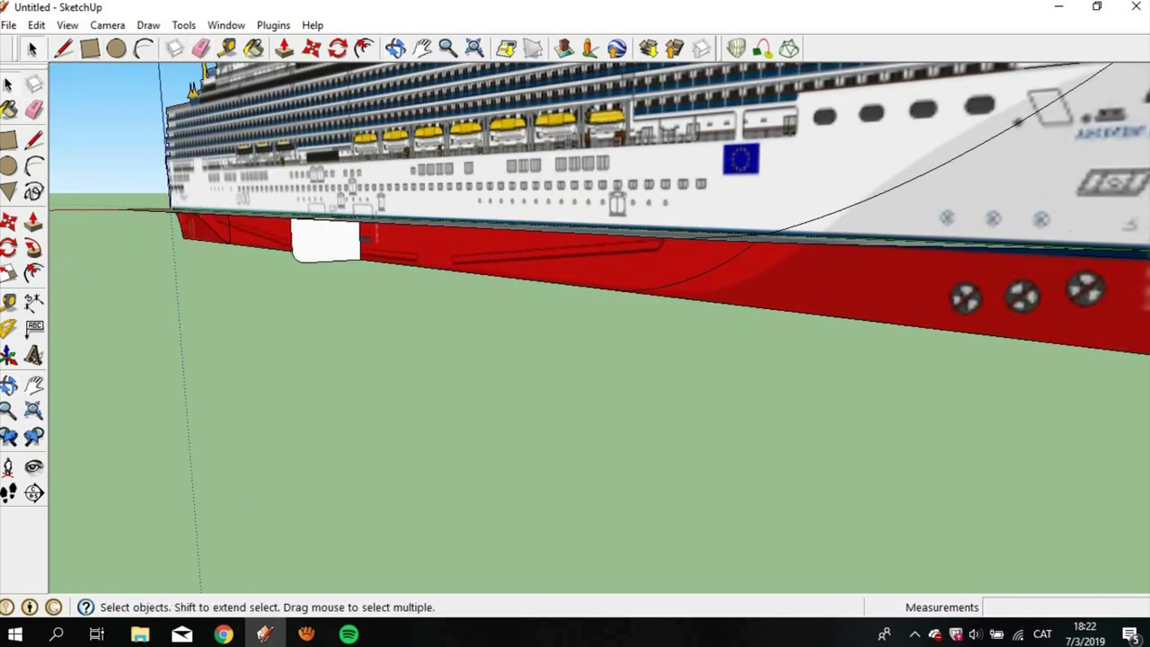
scroll(364, 239, down, 3)
scroll(387, 252, up, 2)
scroll(405, 265, up, 3)
key(ctrl+v)
click(462, 294)
mouse_move(462, 294)
middle_down()
mouse_move(503, 269)
mouse_move(467, 260)
middle_up()
key(Escape)
Step: Draw an edge joining the corners of the two sections
click(63, 48)
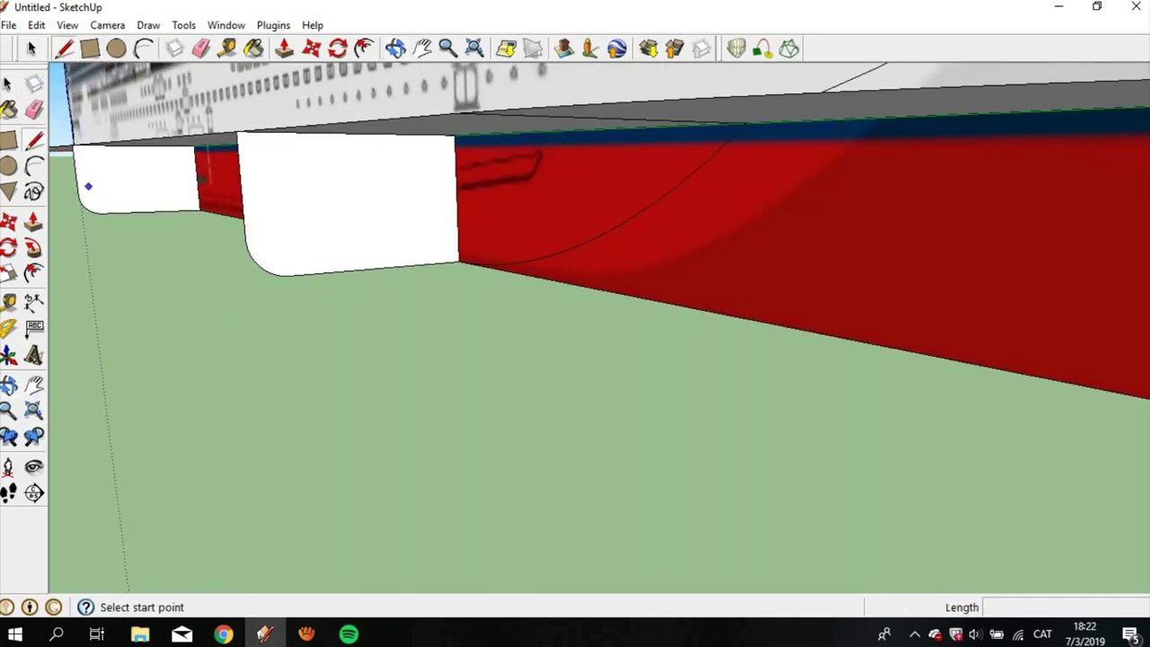
click(78, 195)
click(245, 238)
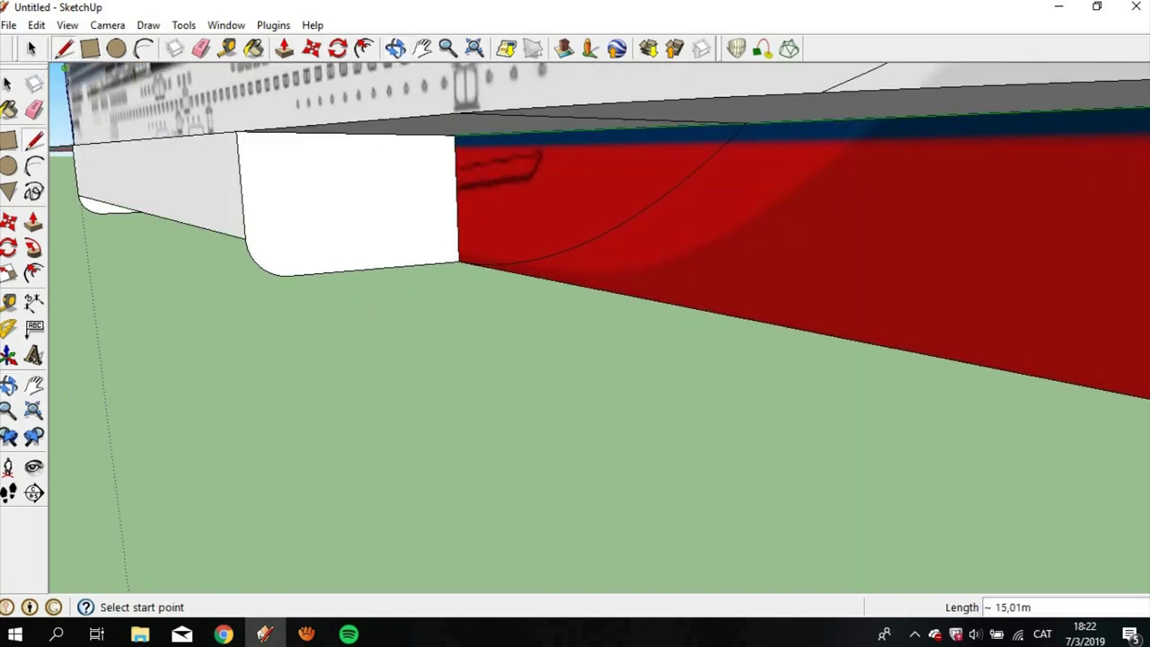
middle_drag(278, 65, 455, 280)
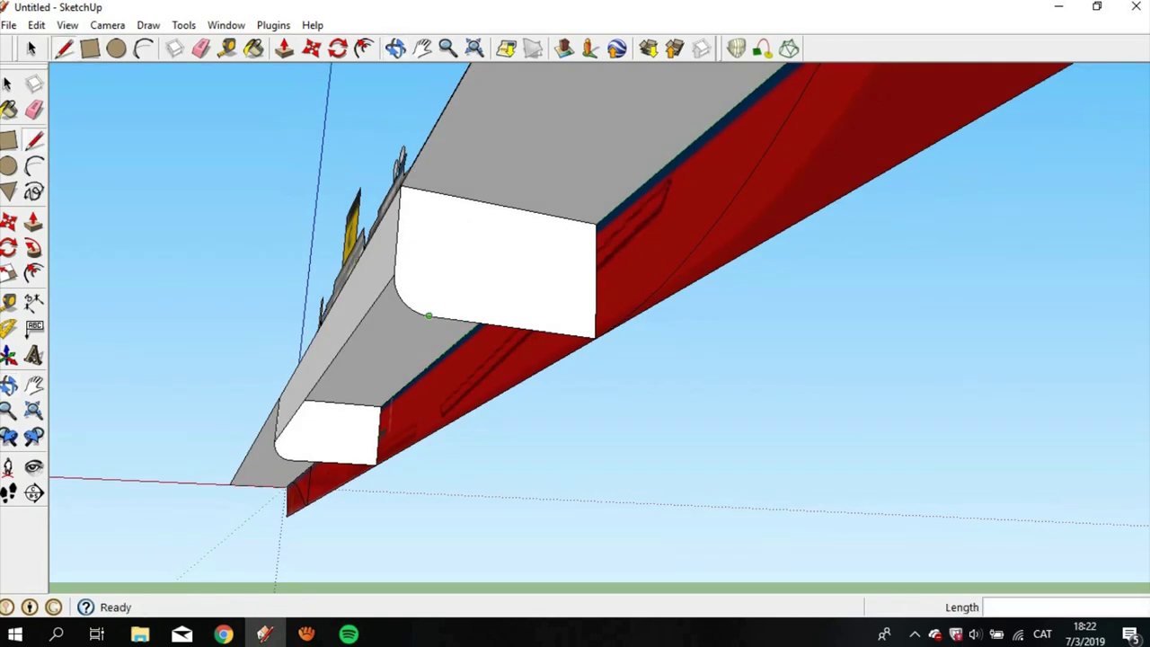
Step: Split the underside face with an edge from the section's lower corner
click(429, 315)
click(290, 459)
key(space)
scroll(400, 288, up, 3)
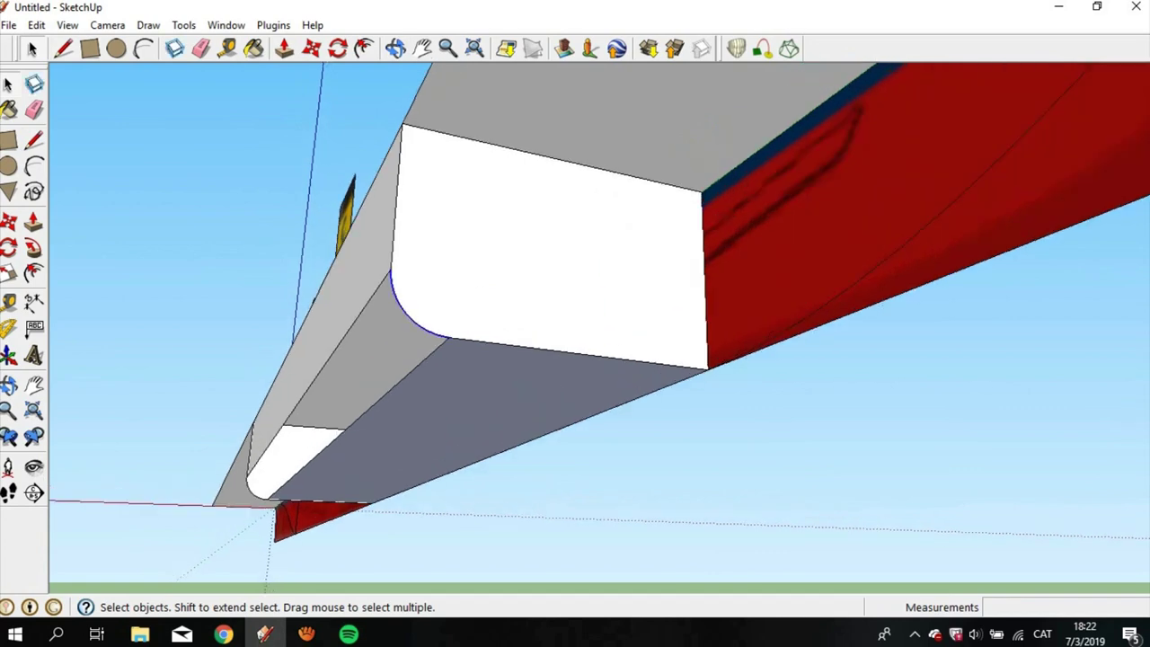
scroll(400, 288, up, 3)
middle_drag(575, 323, 539, 306)
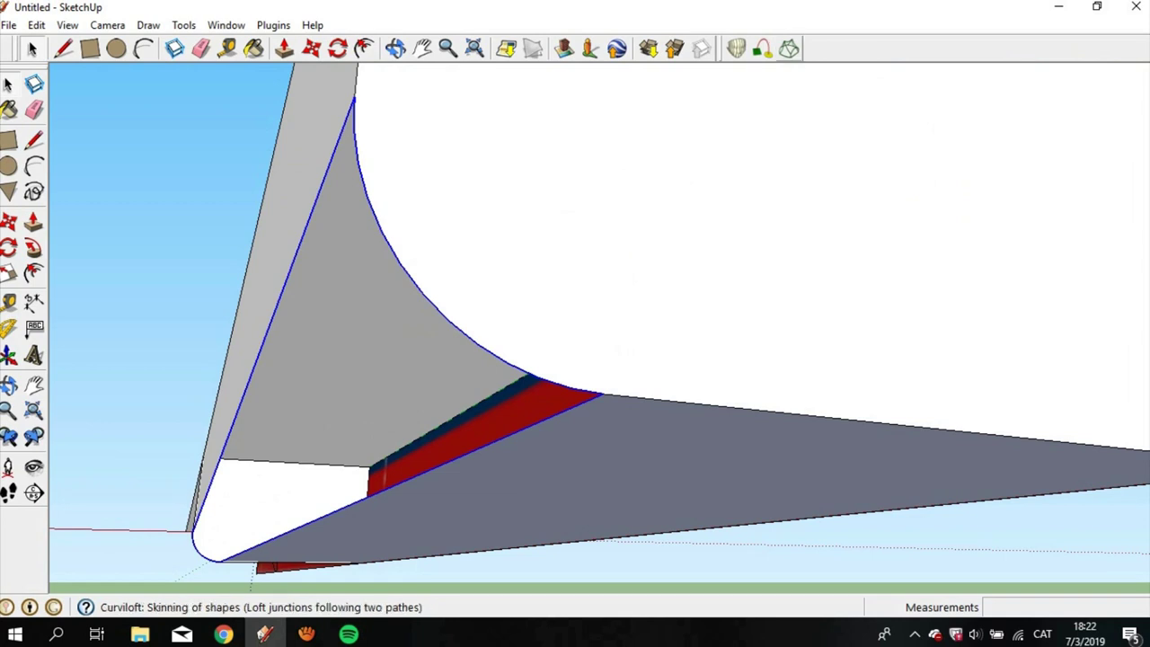
Step: Skin the two rounded bottom curves with Curviloft and confirm the lofted surface
click(789, 48)
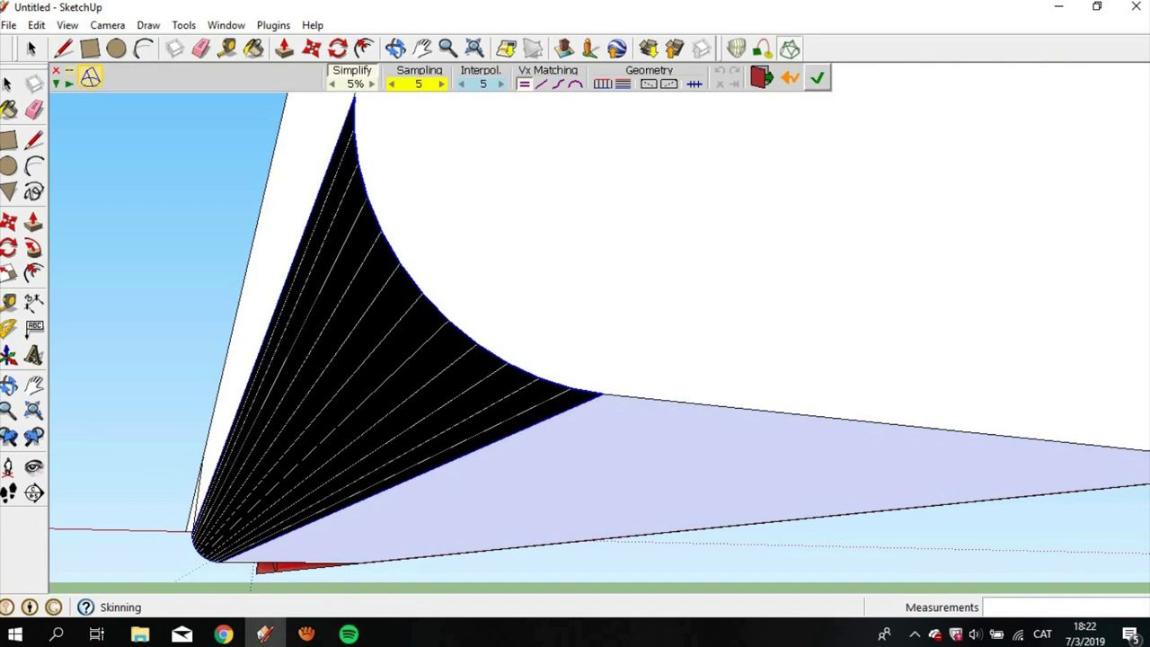
key(Return)
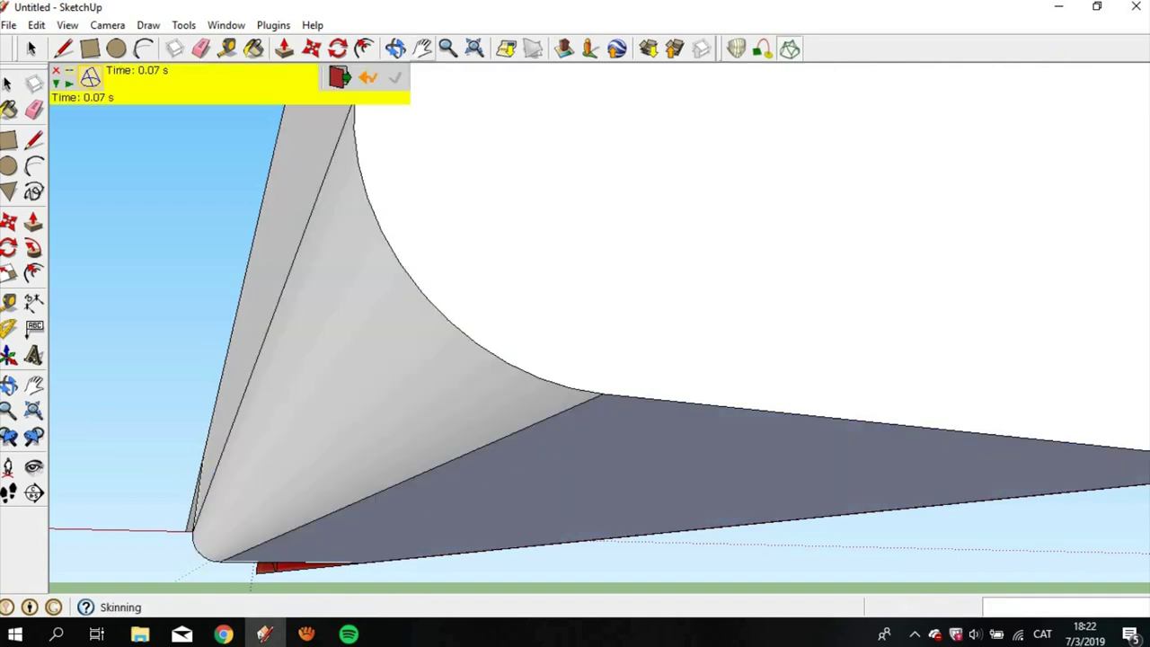
mouse_move(575, 270)
middle_down()
mouse_move(575, 432)
mouse_move(575, 333)
mouse_move(593, 297)
middle_up()
Step: Draw a vertical edge near the bow and bottom edges closing a new face ahead of the section
key(l)
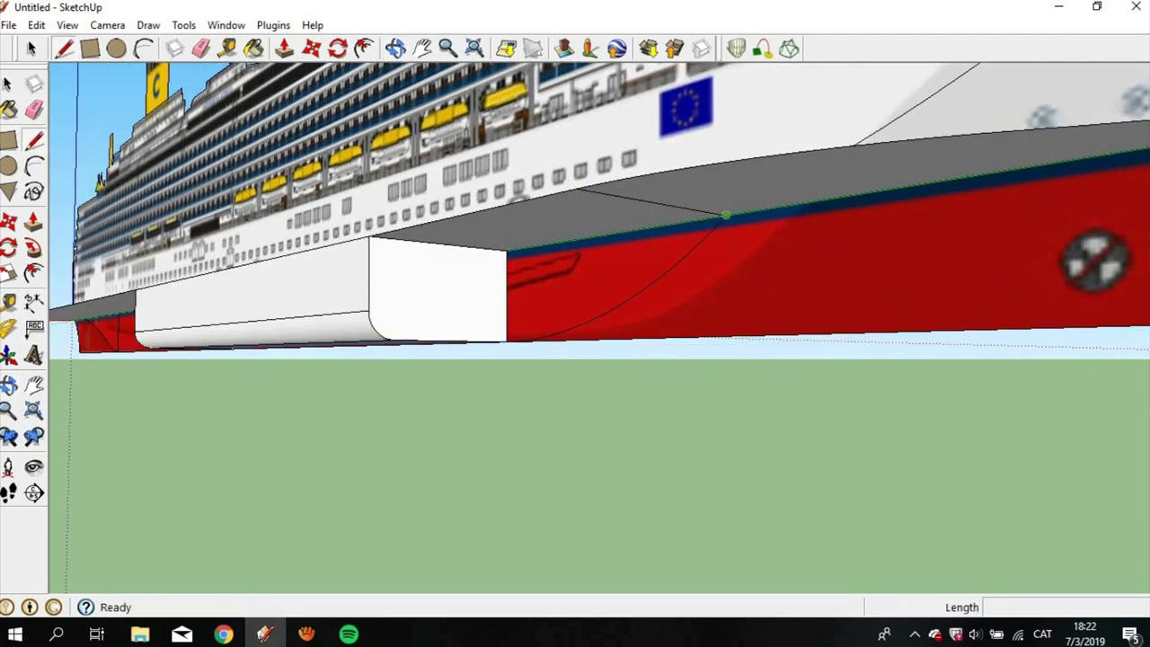
click(727, 215)
click(726, 336)
click(727, 336)
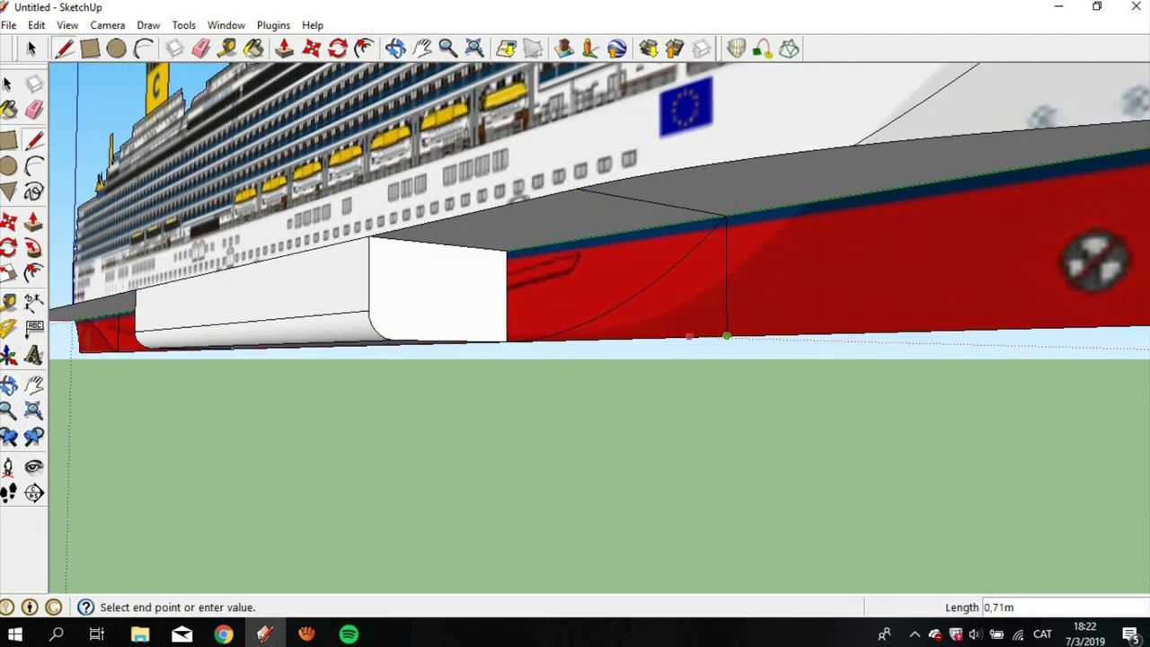
middle_drag(595, 266, 476, 269)
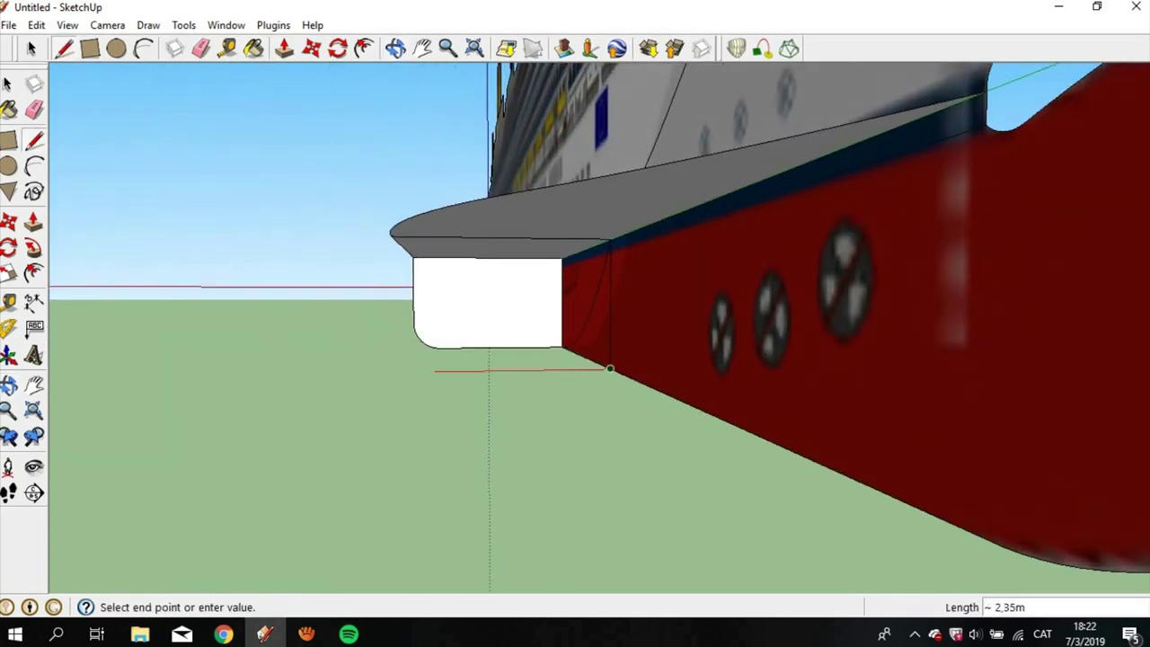
click(392, 371)
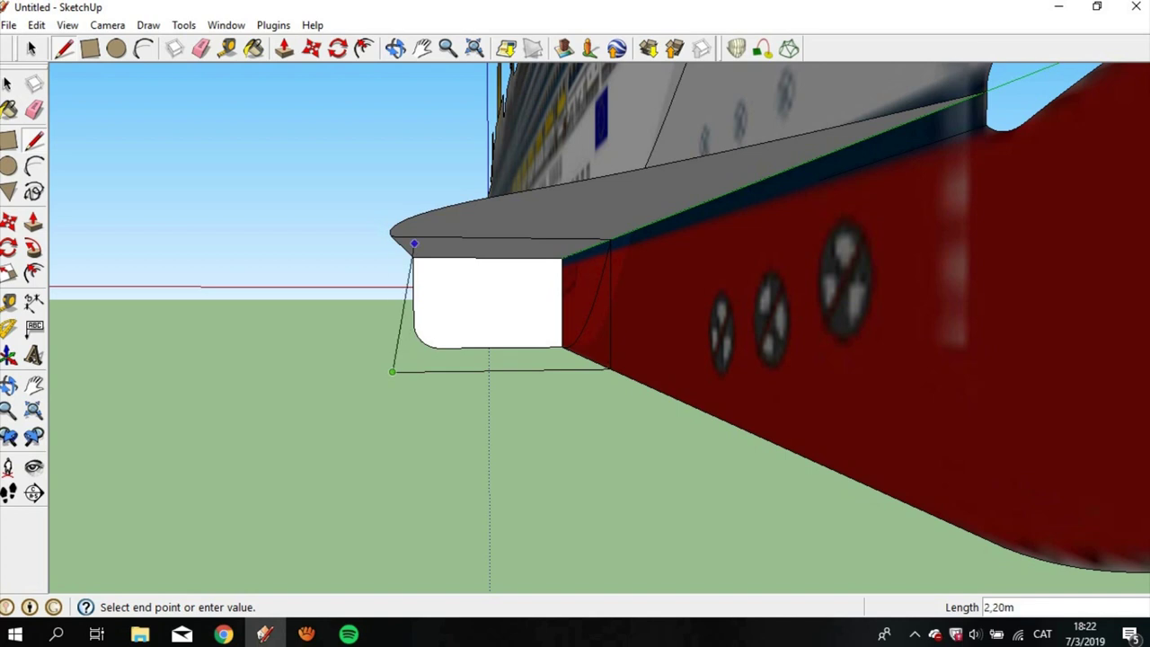
click(389, 232)
scroll(390, 232, up, 2)
scroll(389, 232, up, 1)
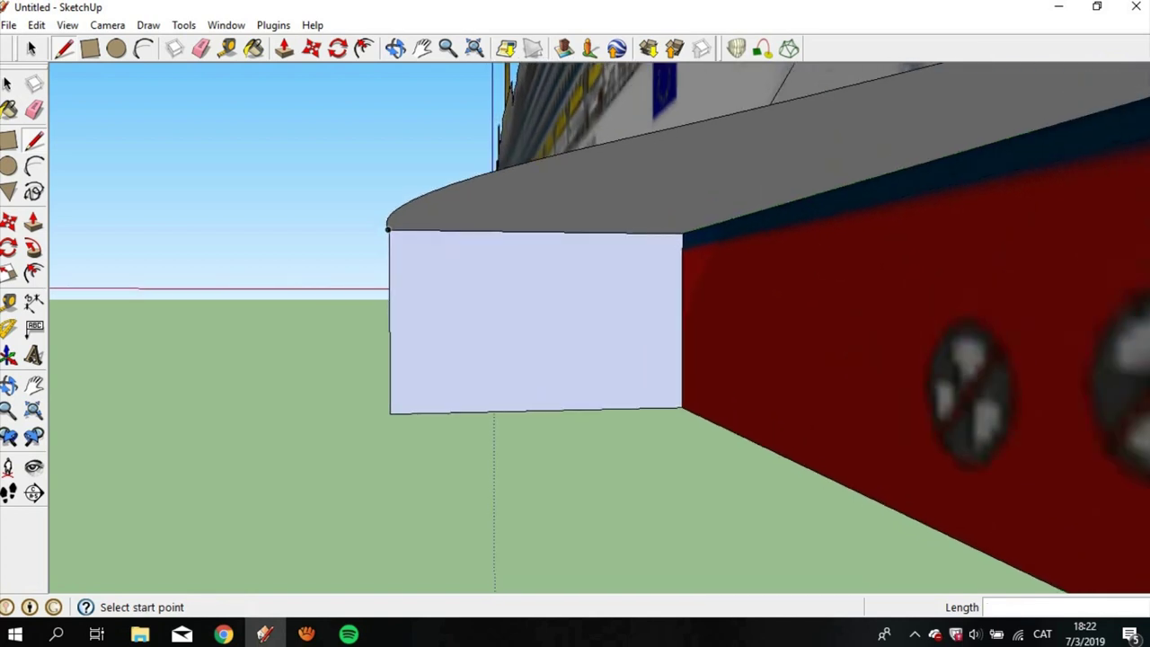
click(388, 264)
Step: Finish the diagonal edge and curve its lower end into the hull corner with an arc
click(648, 408)
click(144, 48)
scroll(644, 380, up, 2)
scroll(634, 404, up, 2)
click(632, 406)
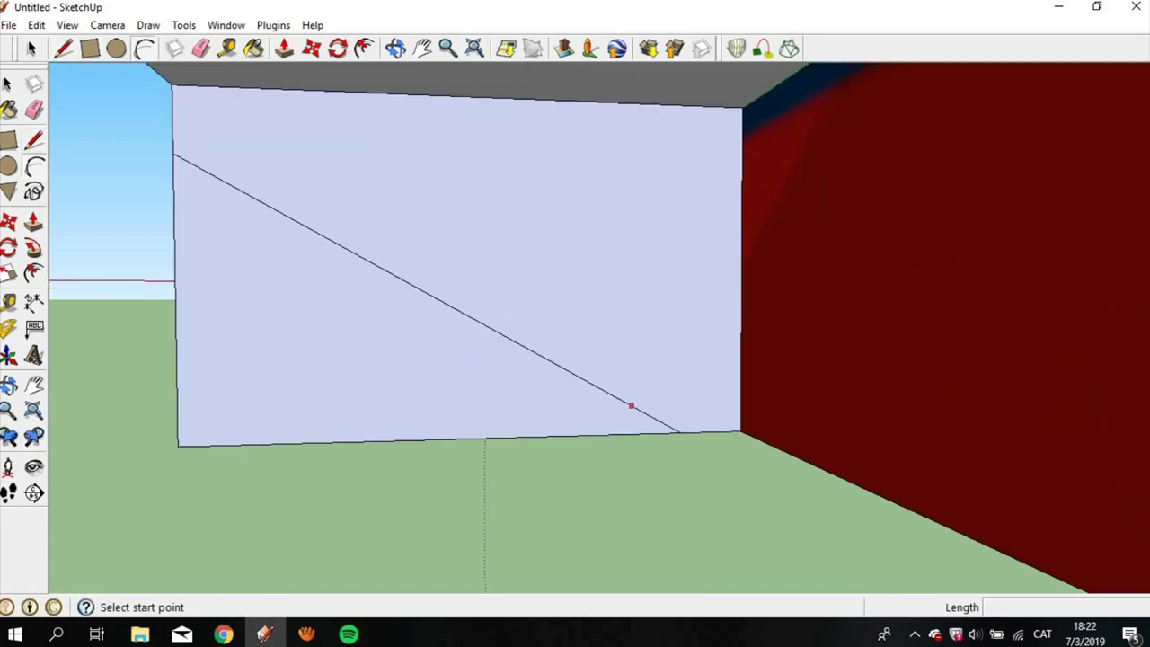
scroll(724, 431, up, 2)
click(706, 432)
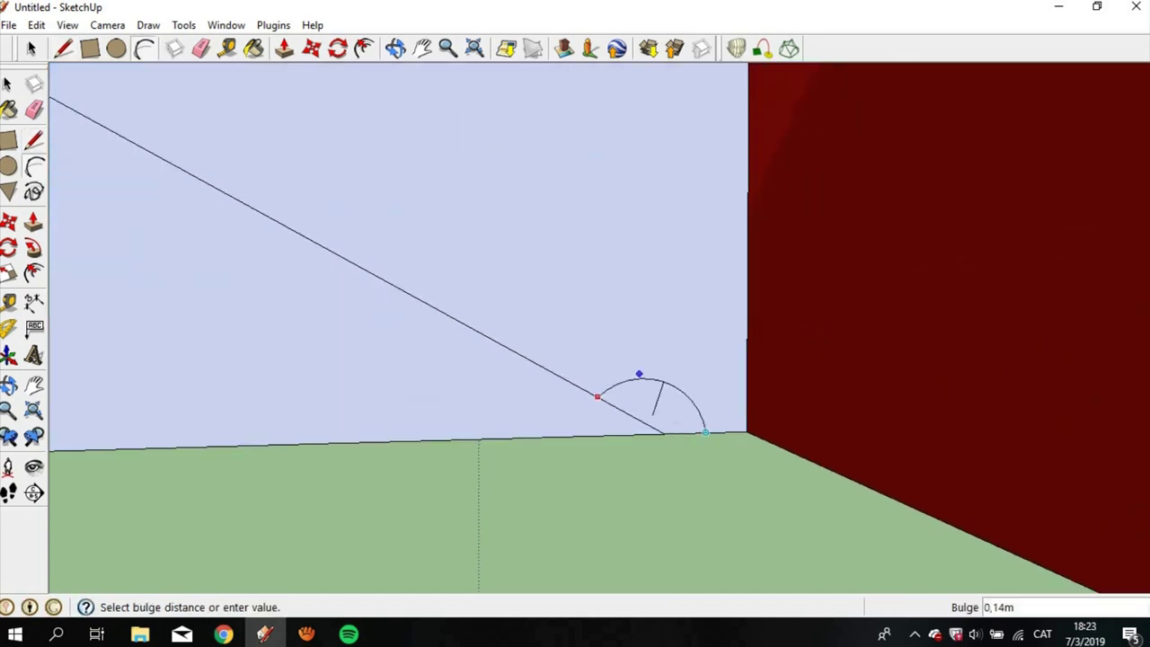
key(Escape)
click(598, 396)
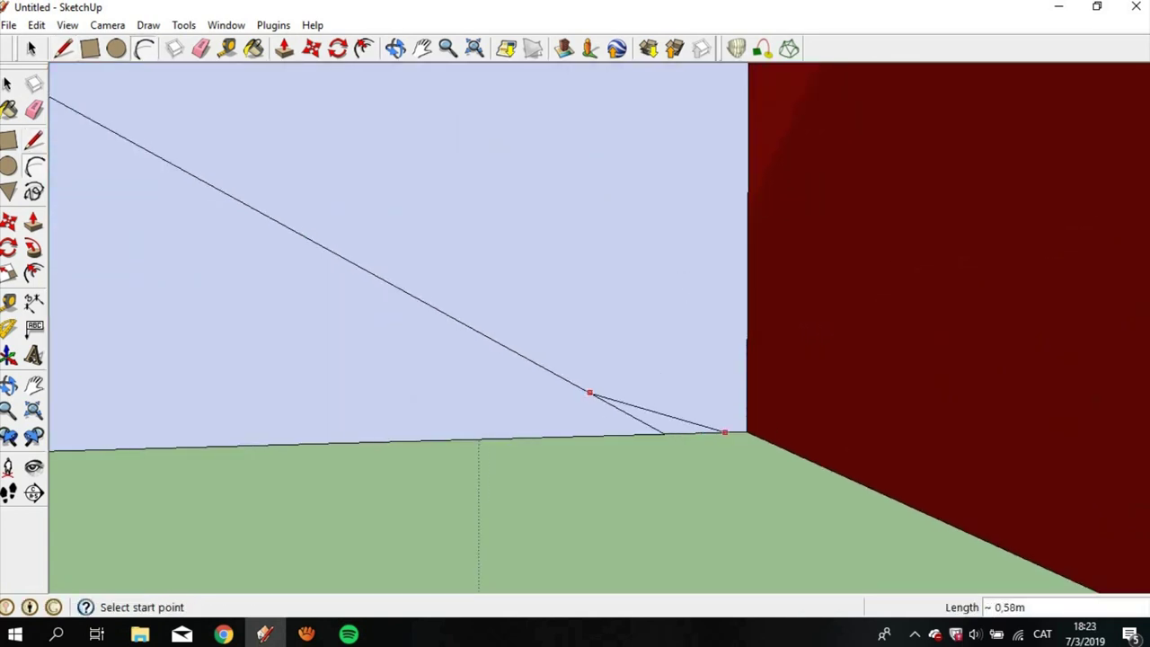
scroll(729, 435, up, 2)
click(733, 435)
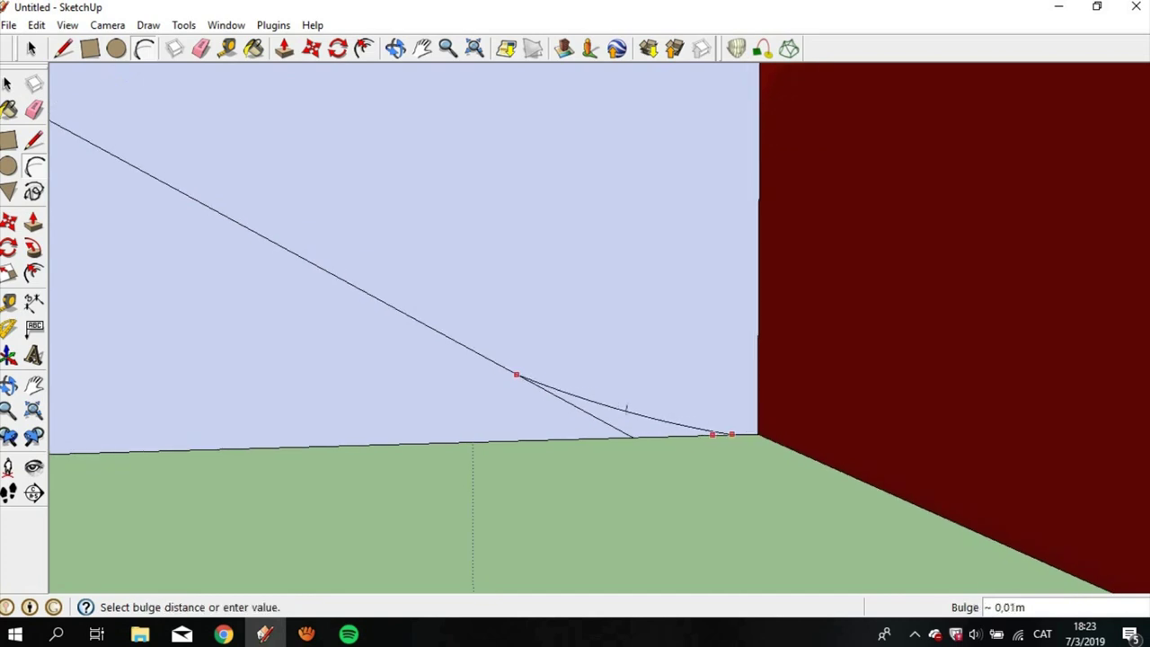
click(696, 431)
scroll(718, 388, down, 5)
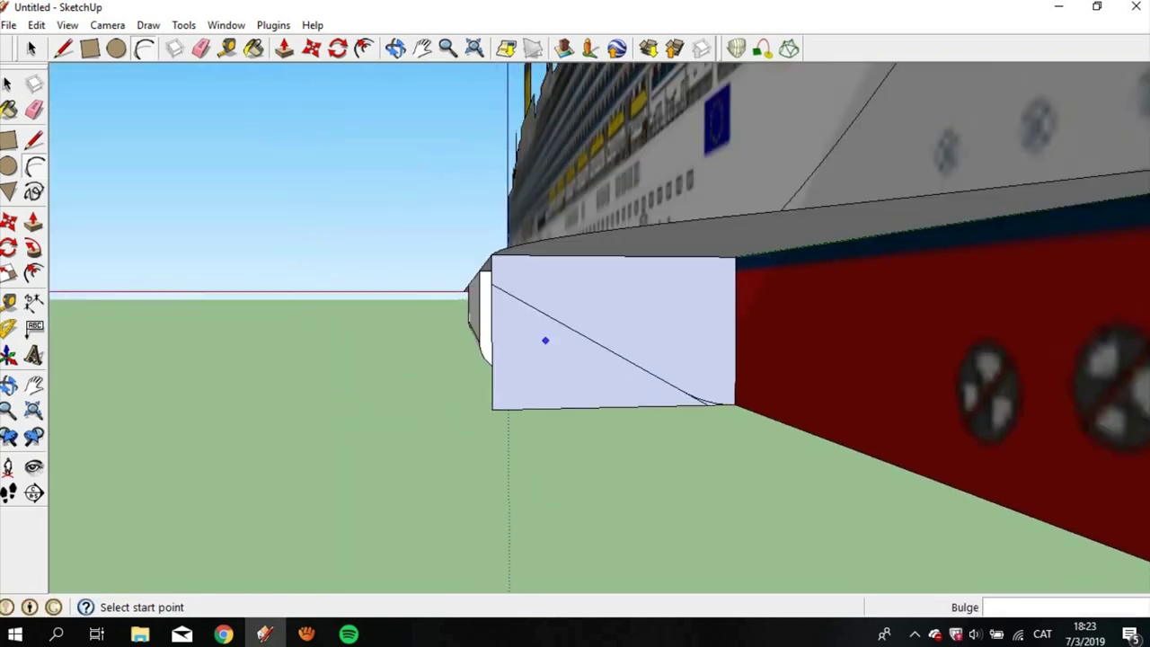
scroll(544, 339, up, 3)
scroll(486, 267, up, 1)
Step: Fillet the wall's top corner onto the diagonal with an arc and erase the leftover chord line
click(469, 193)
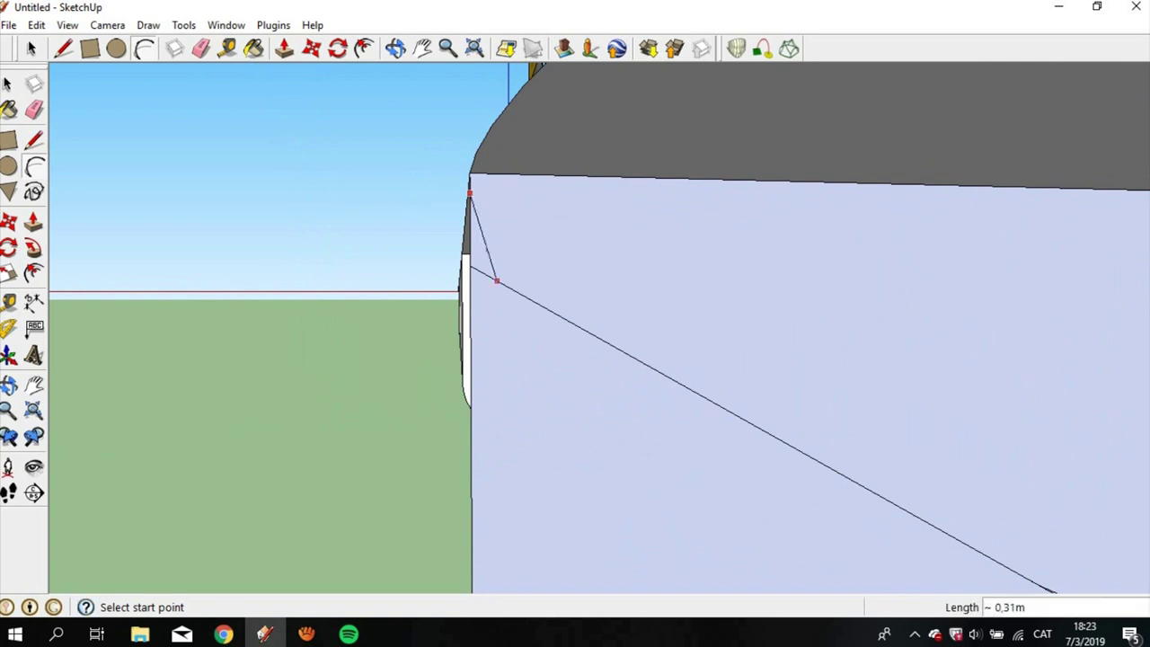
click(532, 300)
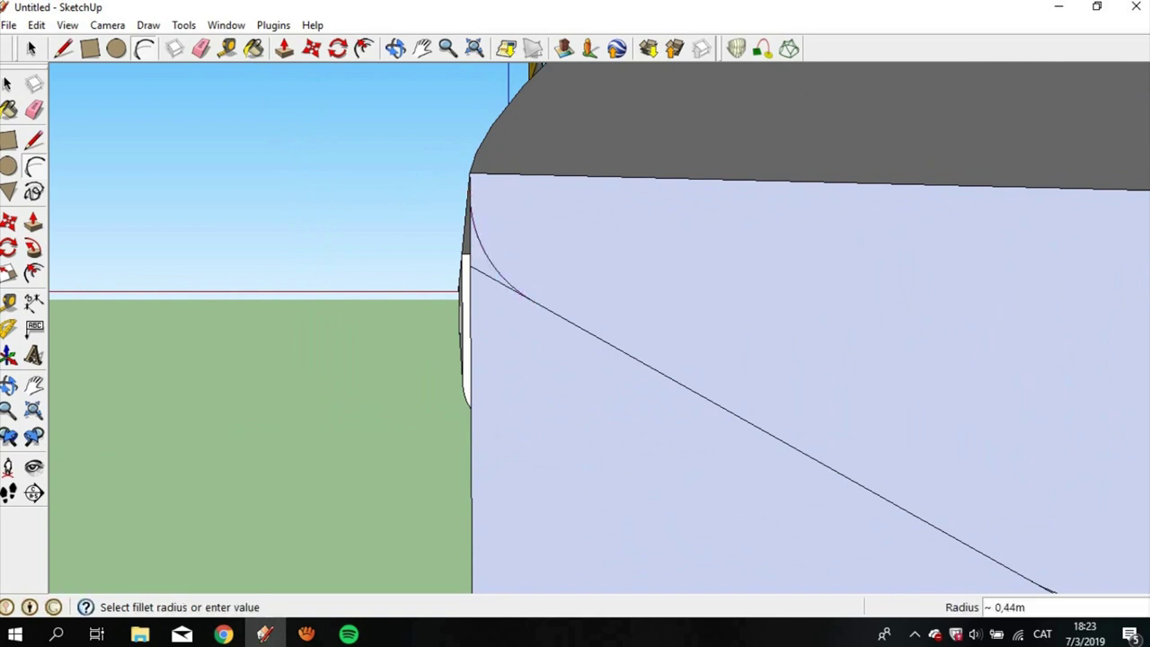
key(e)
scroll(503, 296, down, 5)
scroll(485, 301, up, 1)
scroll(485, 301, up, 4)
click(474, 292)
middle_drag(474, 292, 764, 99)
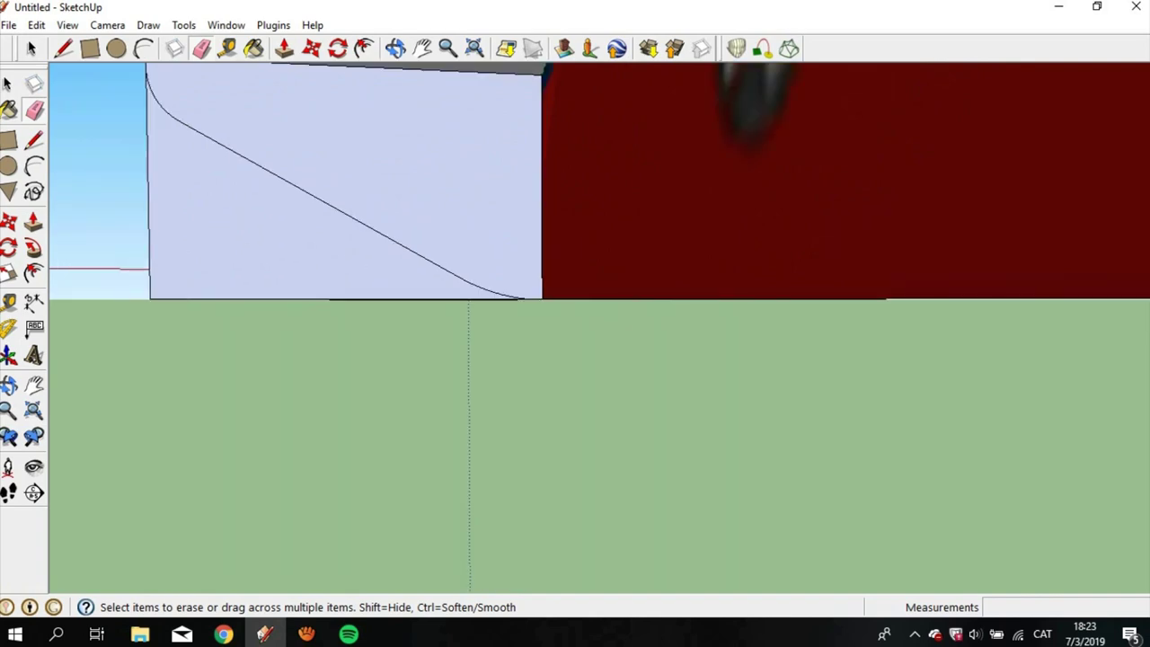
middle_drag(504, 296, 413, 405)
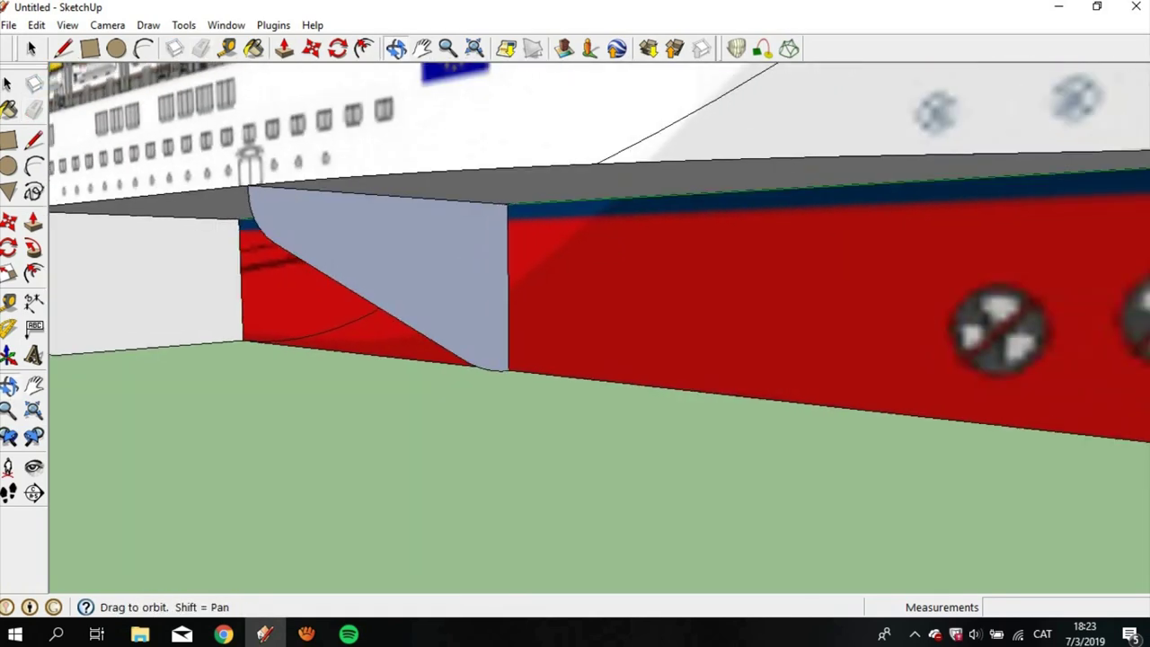
Step: Paste the copied red hull piece into the model beside the hull
mouse_move(575, 323)
mouse_down()
mouse_move(539, 314)
mouse_move(557, 305)
mouse_move(522, 296)
mouse_move(575, 324)
mouse_move(521, 287)
mouse_up()
key(space)
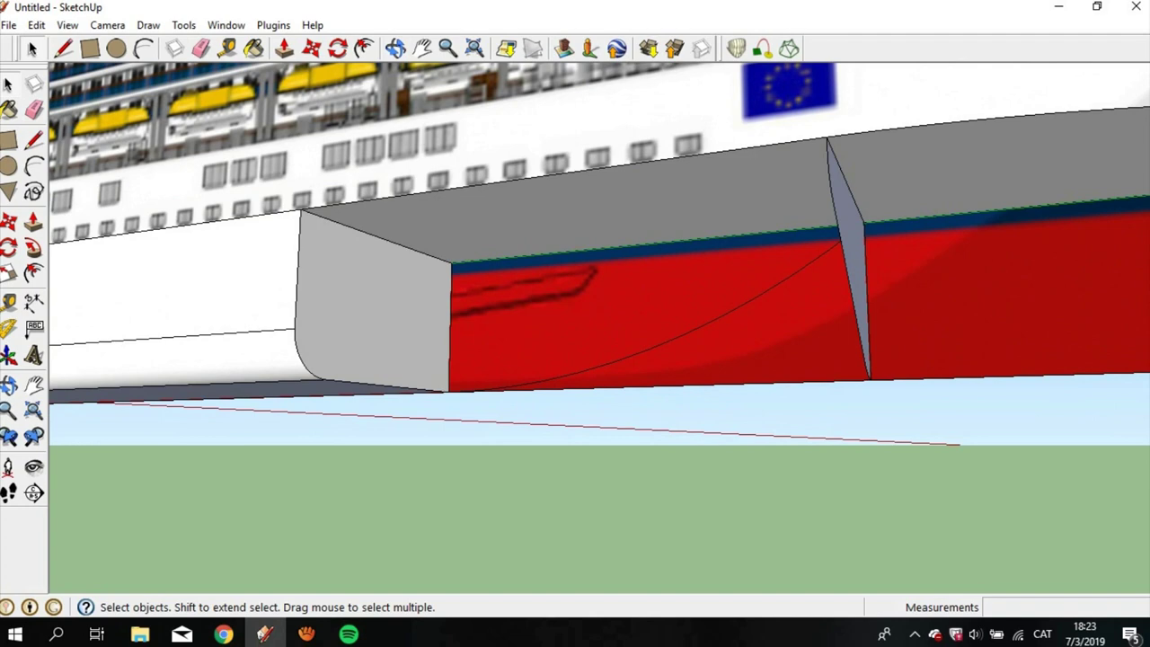
middle_drag(575, 324, 575, 296)
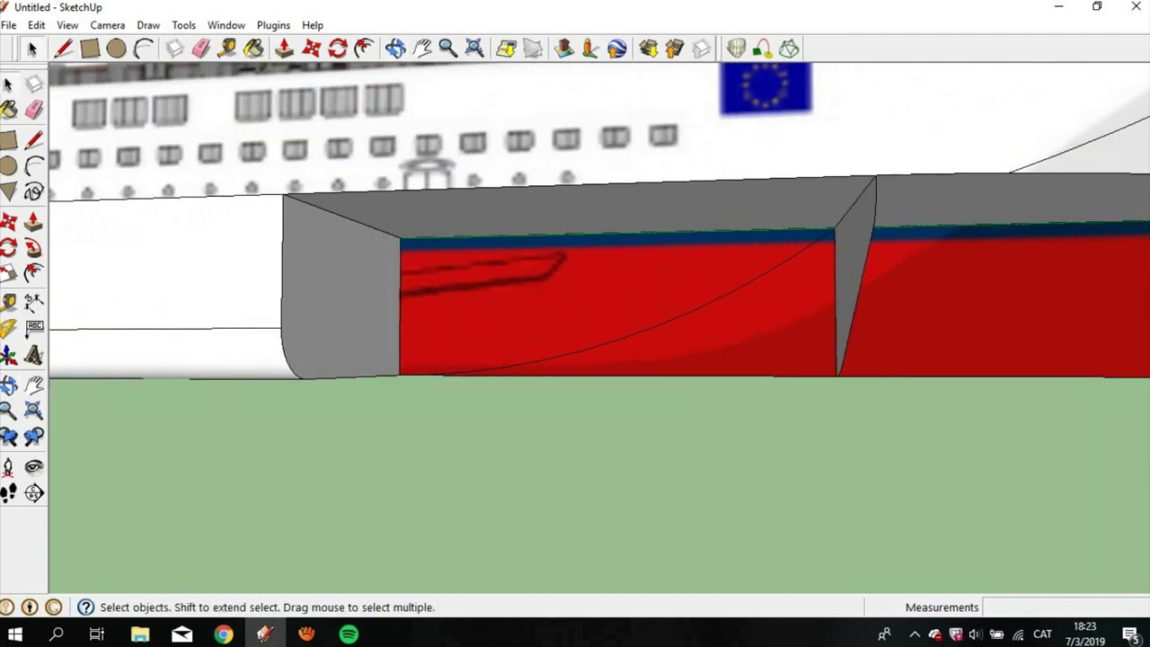
key(ctrl+v)
scroll(557, 512, down, 2)
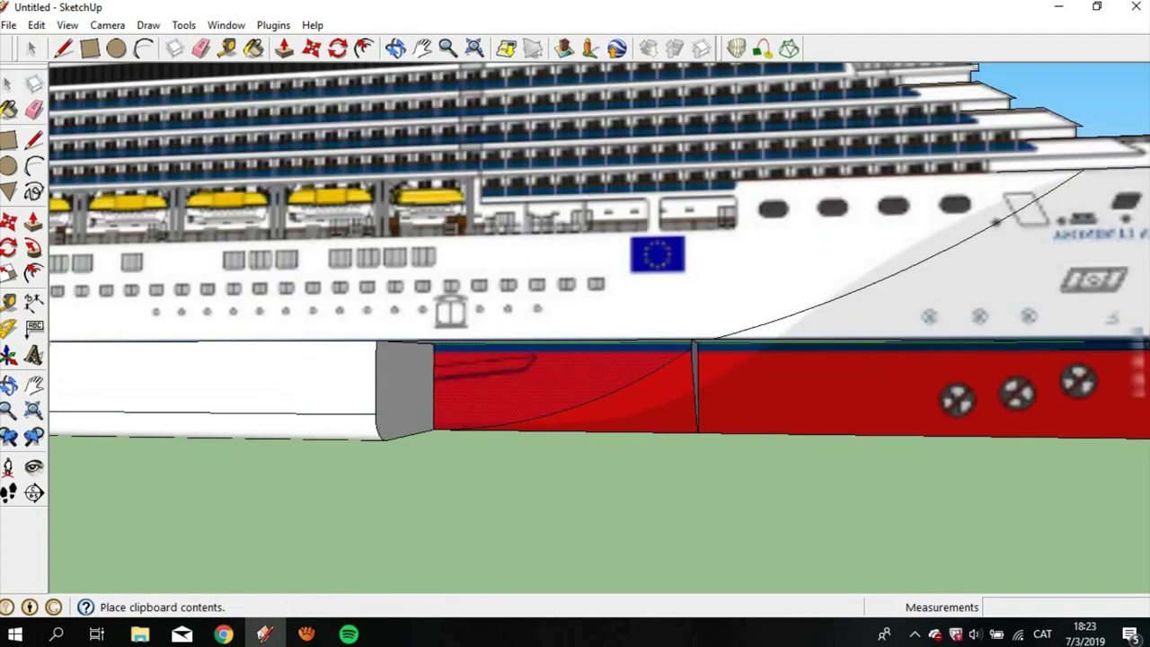
scroll(557, 512, down, 2)
click(557, 512)
Step: Move the pasted red piece onto the side of the hull
right_click(485, 519)
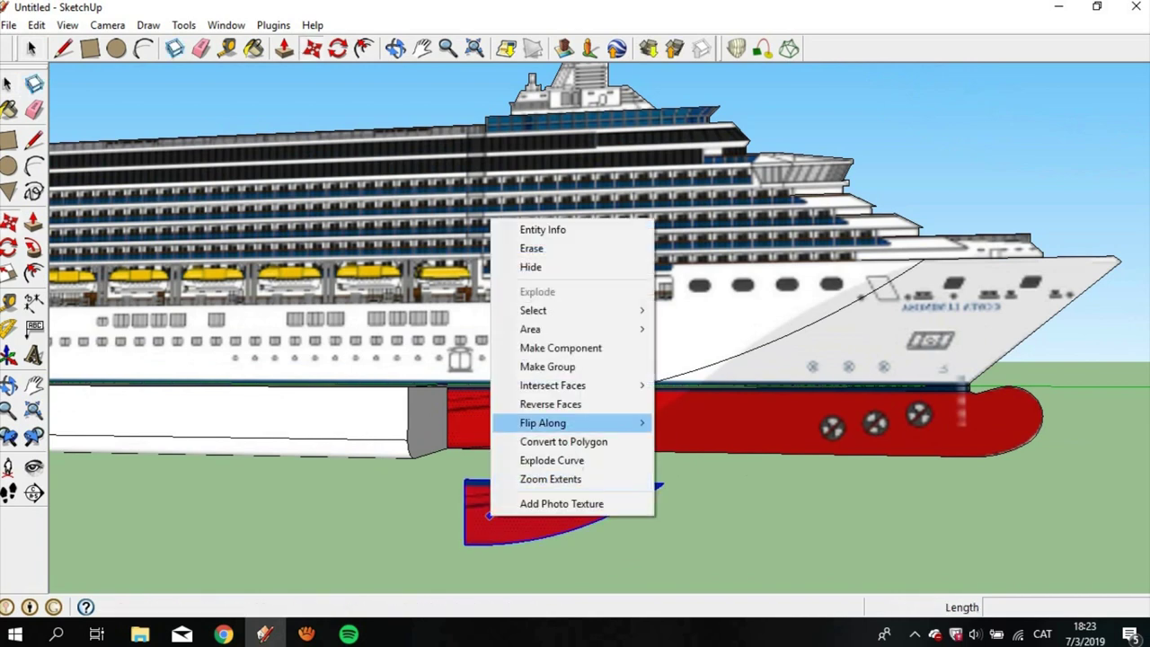
key(Escape)
key(q)
key(m)
click(665, 485)
scroll(629, 431, up, 2)
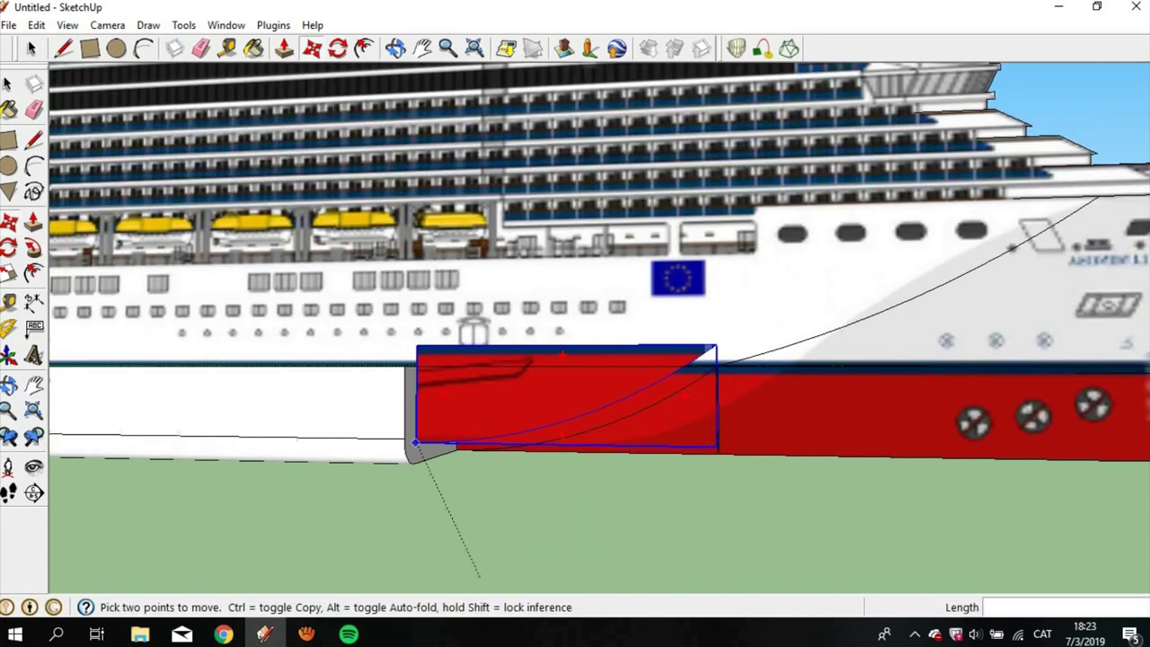
Step: Explode the red piece and delete its portion above the waterline
key(space)
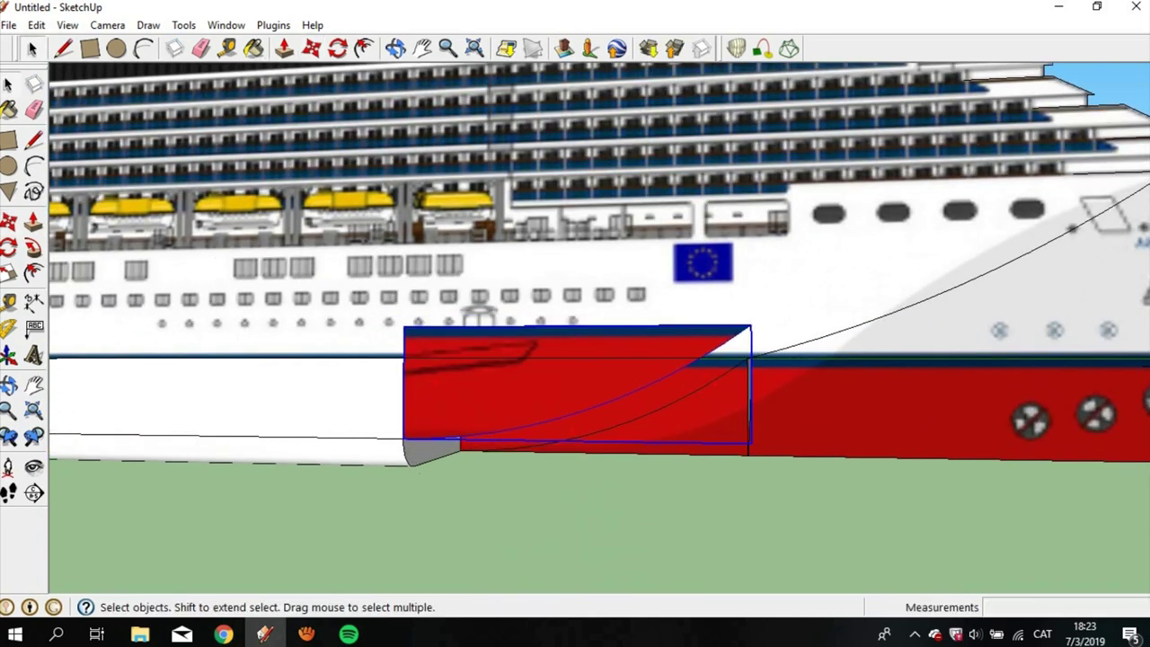
right_click(459, 111)
click(506, 215)
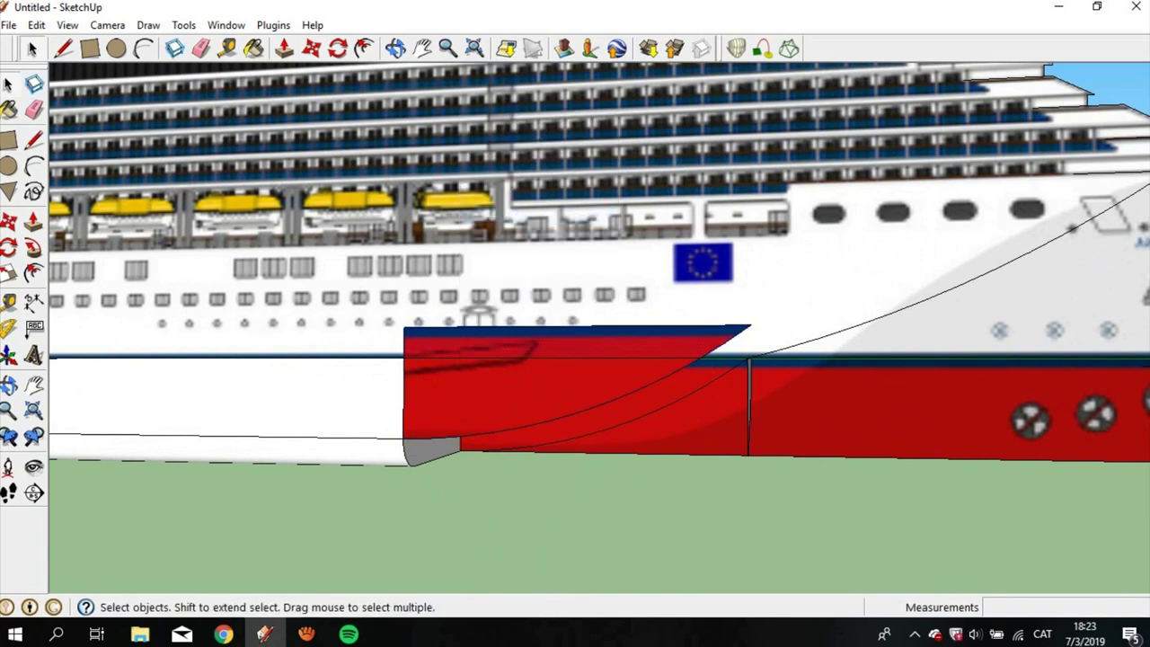
key(Delete)
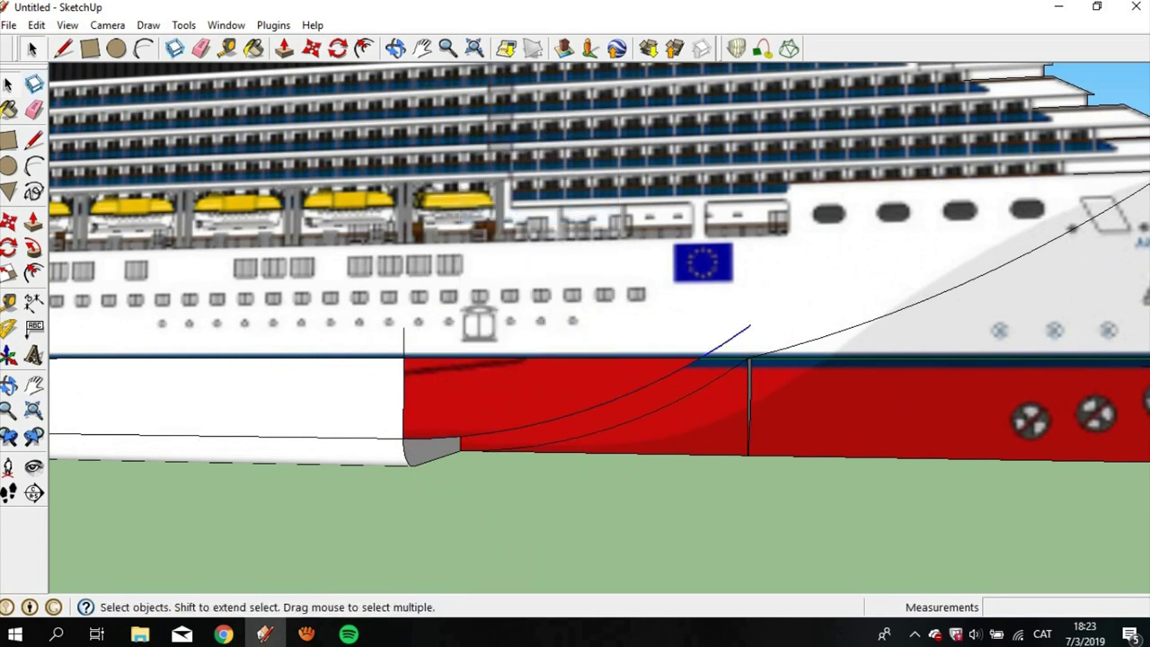
click(404, 341)
mouse_move(576, 360)
middle_down()
mouse_move(503, 323)
mouse_move(539, 297)
middle_up()
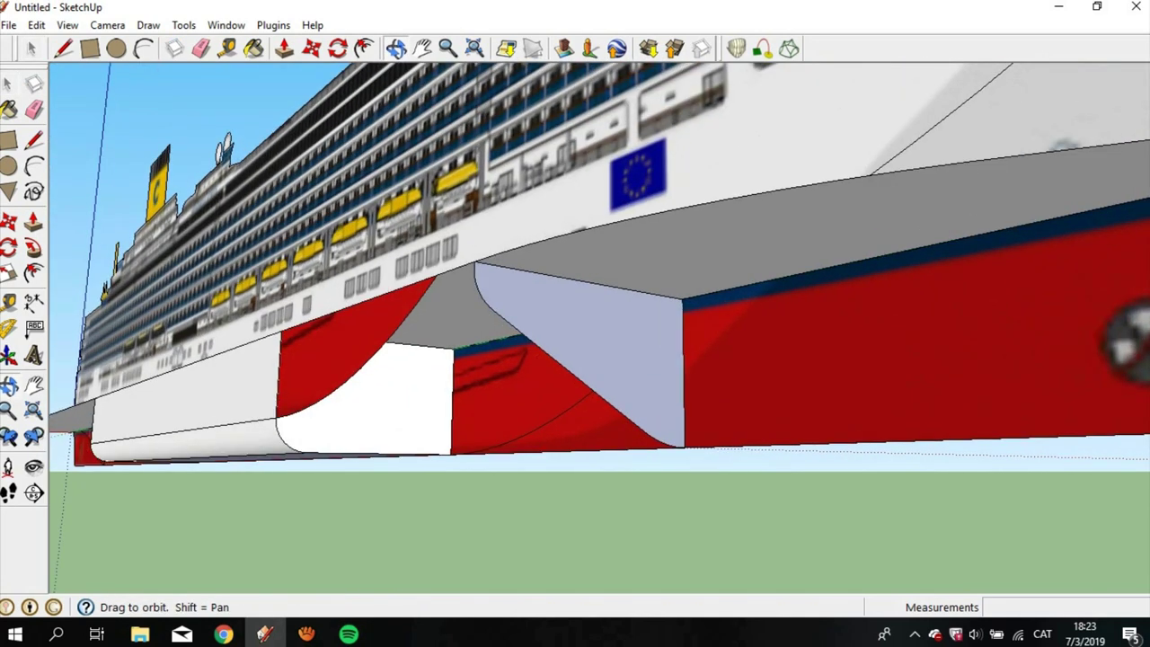
Step: Make the light-blue bow wall a group and cut it from its current position
click(541, 299)
right_click(540, 296)
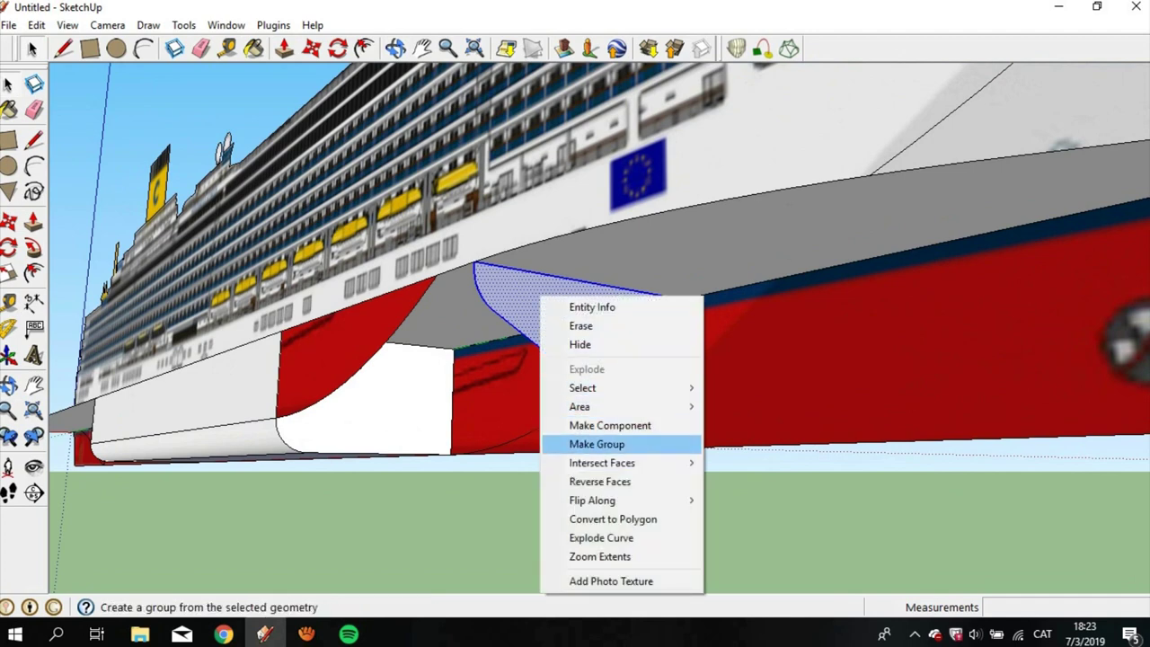
click(596, 444)
key(Delete)
scroll(490, 324, up, 2)
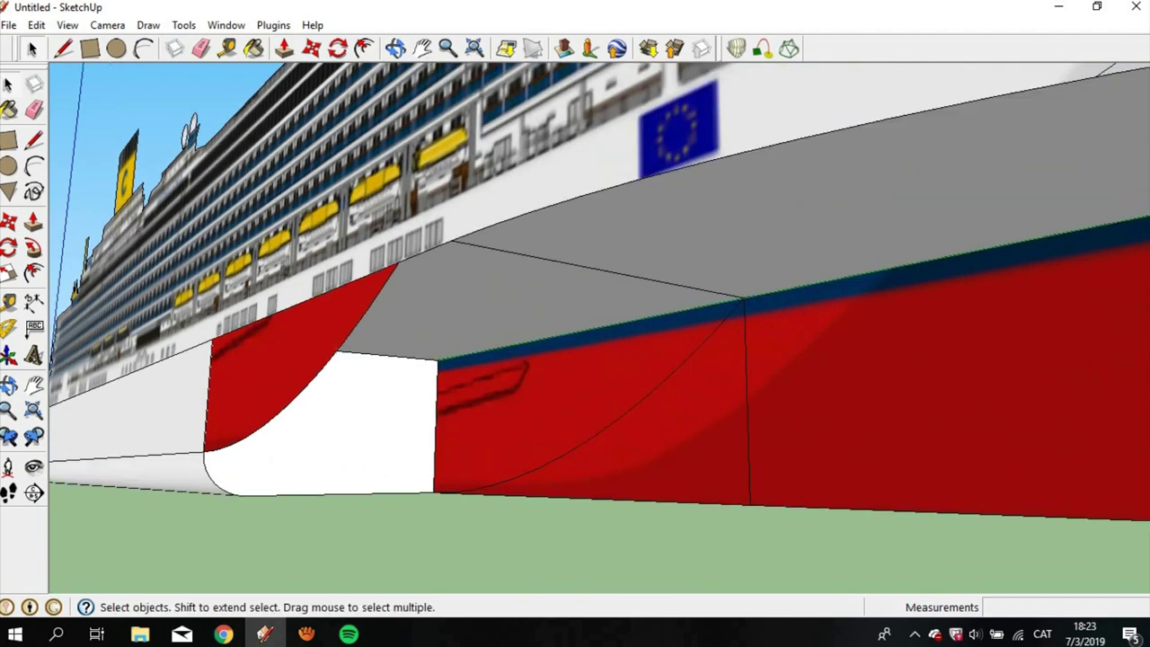
key(e)
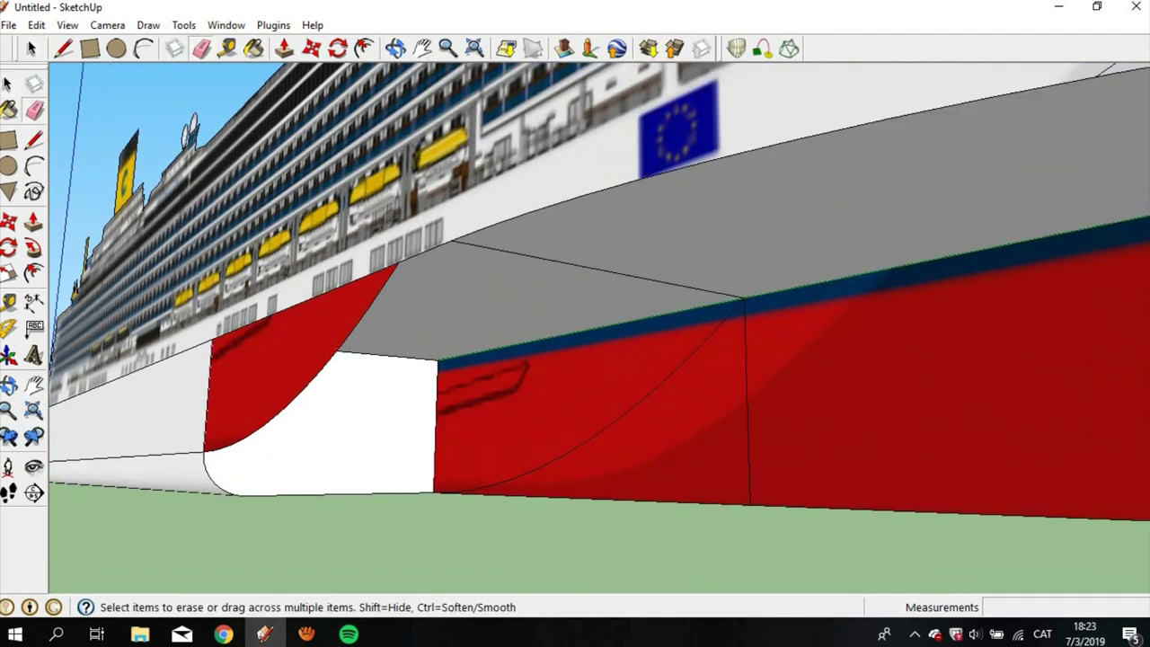
Step: Draw a line from the red curve's peak to the hull bottom and paste the wall group there
key(l)
click(398, 263)
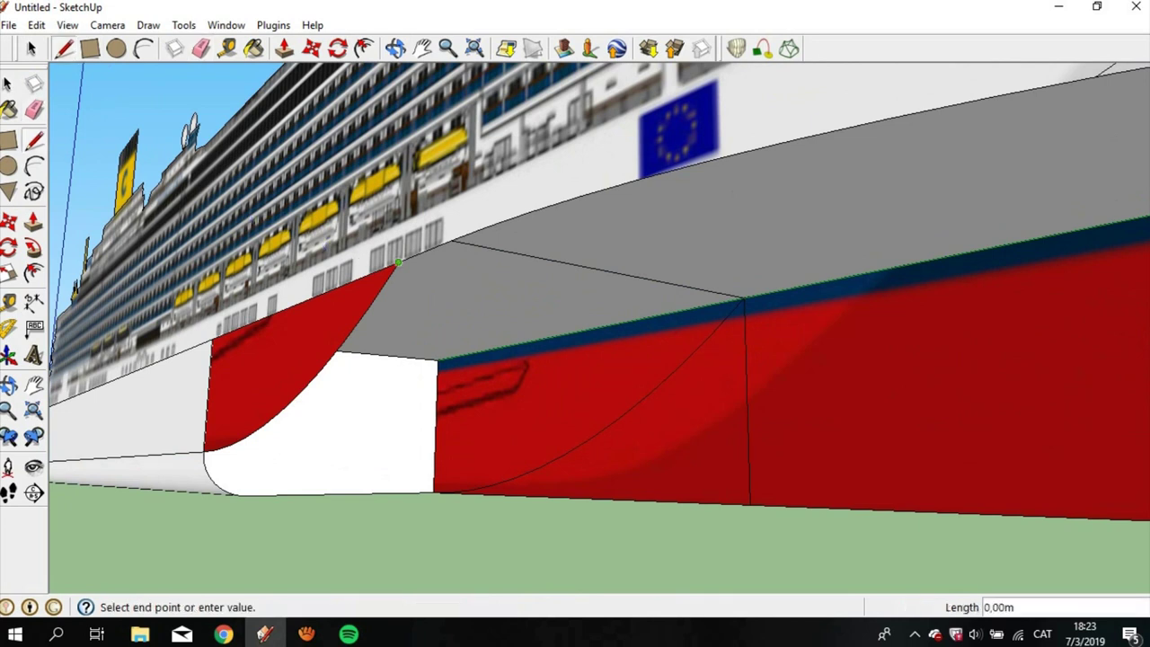
click(685, 495)
key(ctrl+v)
click(684, 502)
key(space)
key(e)
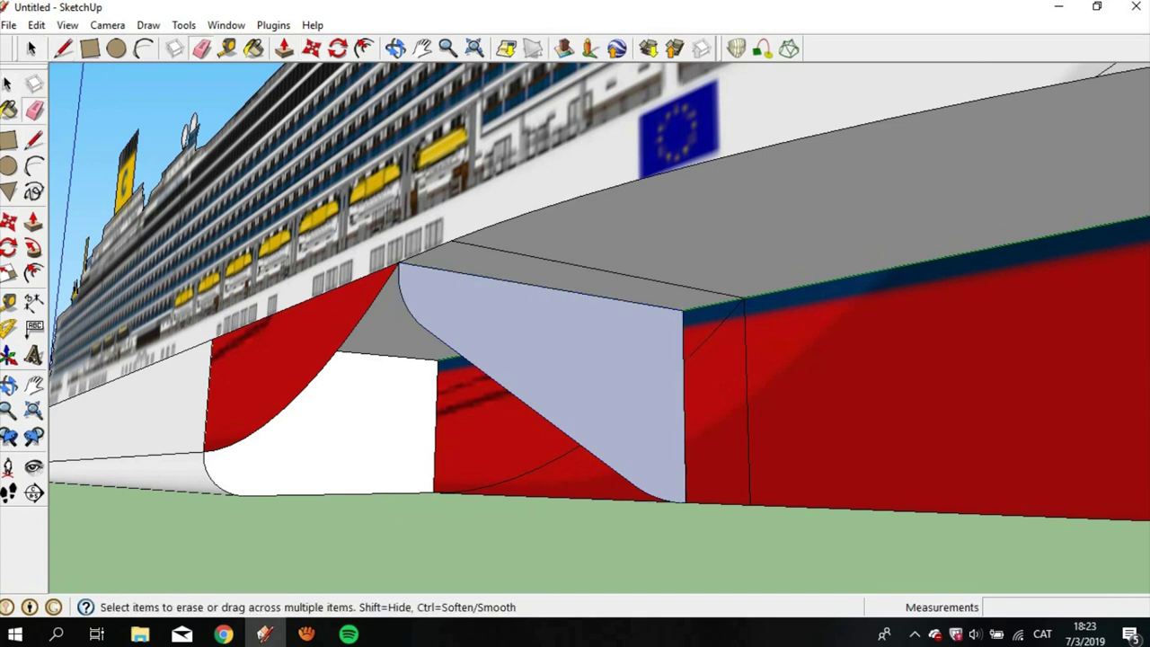
middle_drag(540, 360, 629, 395)
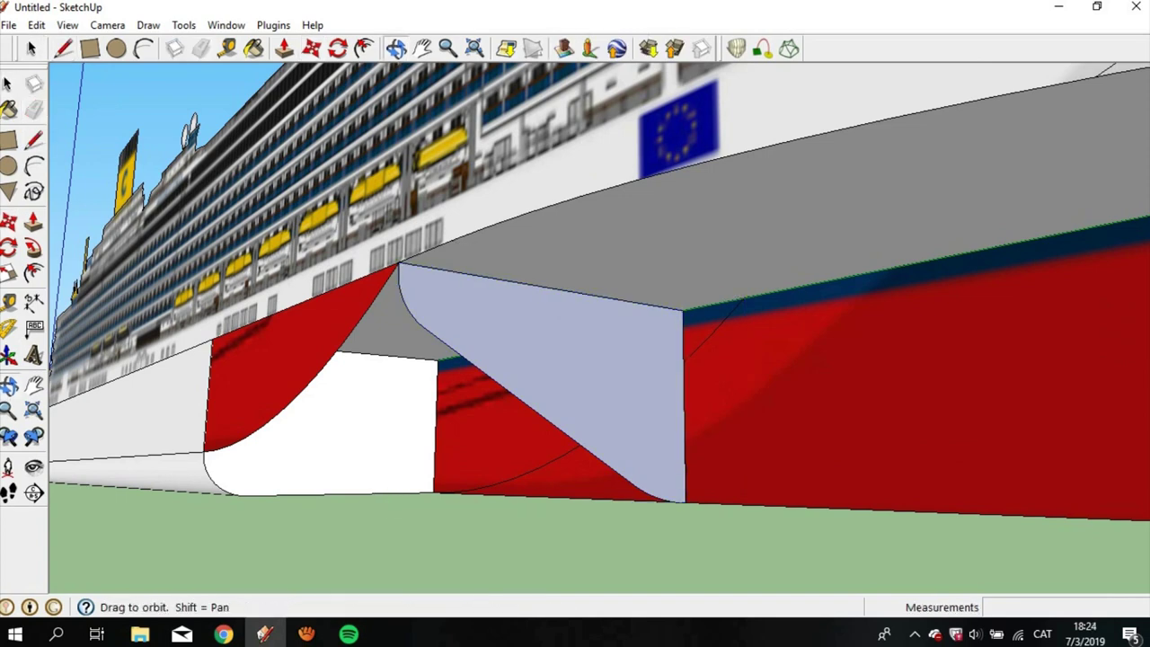
key(space)
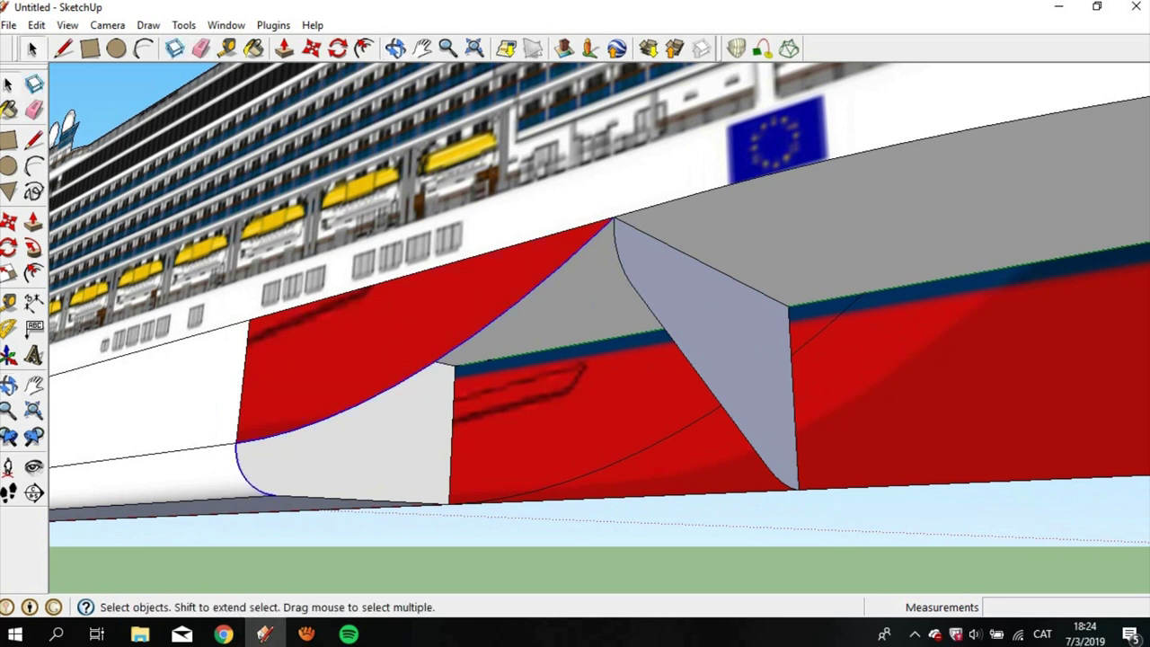
Step: Explode the light-blue wall group back into faces
click(710, 297)
right_click(764, 158)
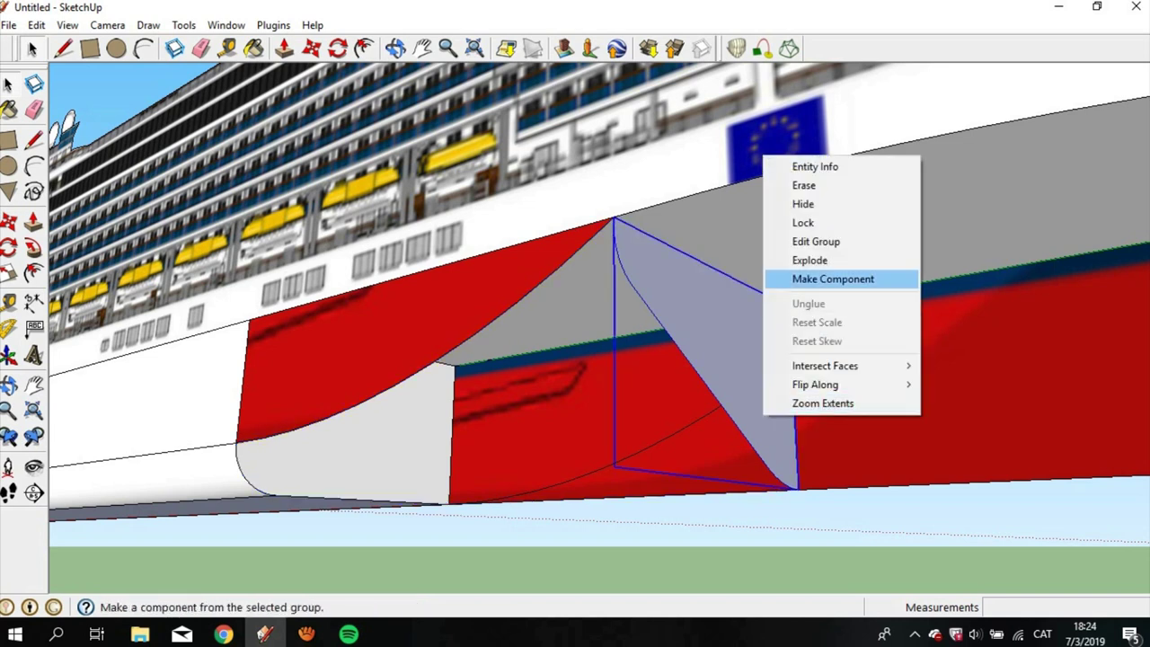
click(809, 260)
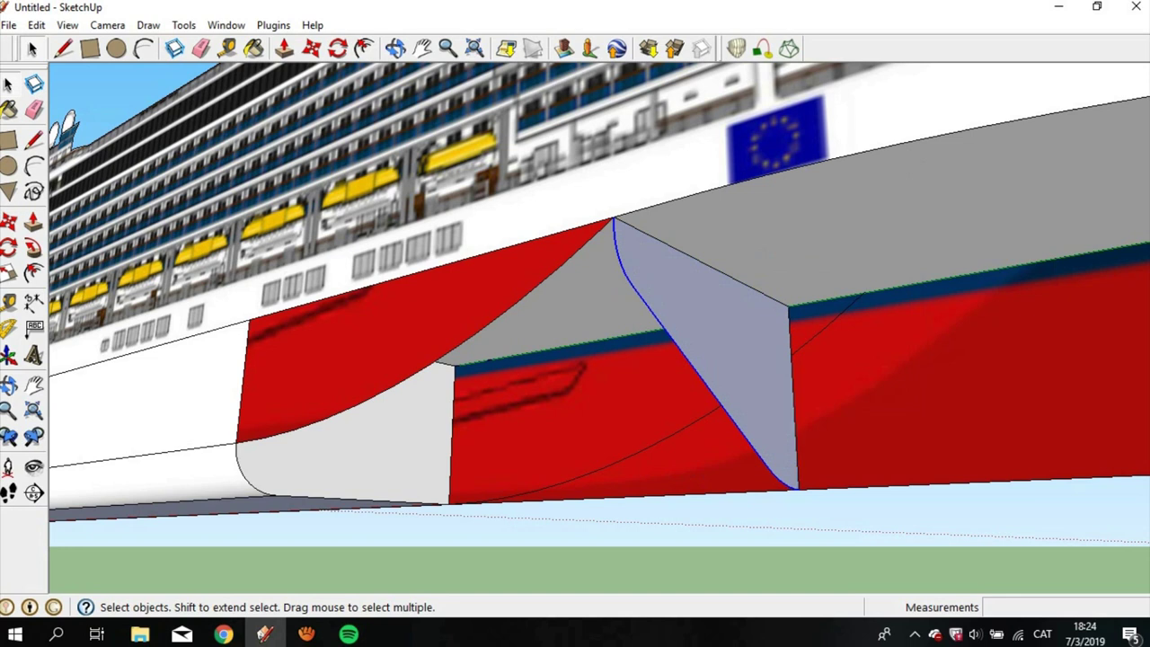
Step: Loft a Curviloft skin between the wall's curved edge and the red panel's curved edge
click(350, 440)
click(359, 499)
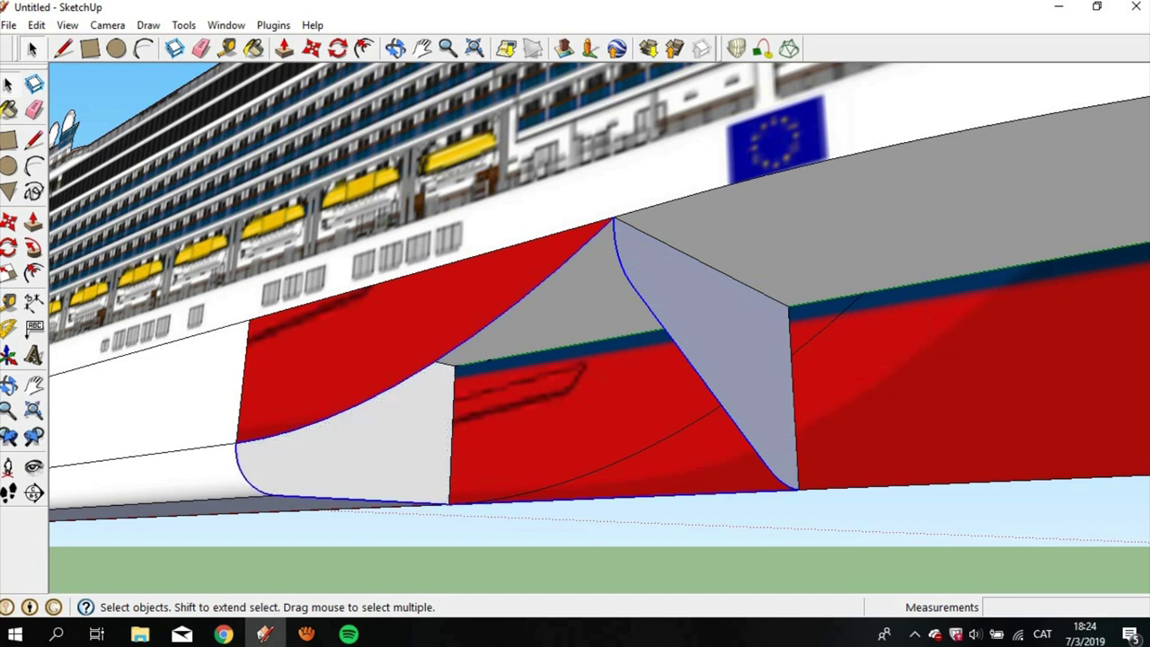
click(789, 49)
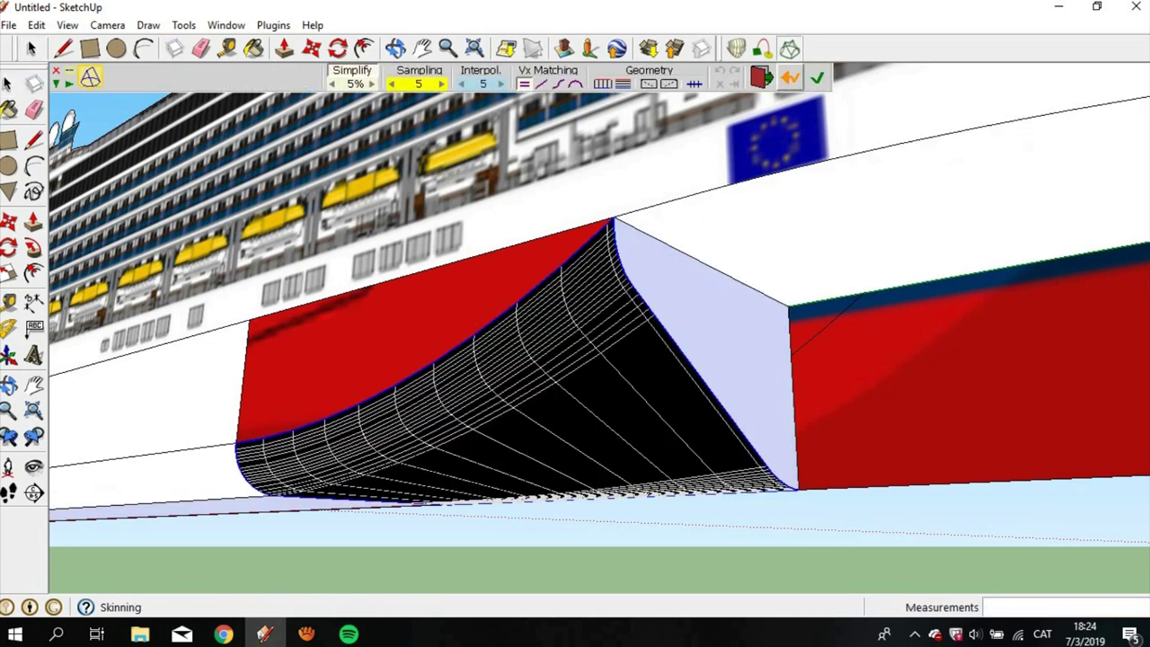
click(816, 78)
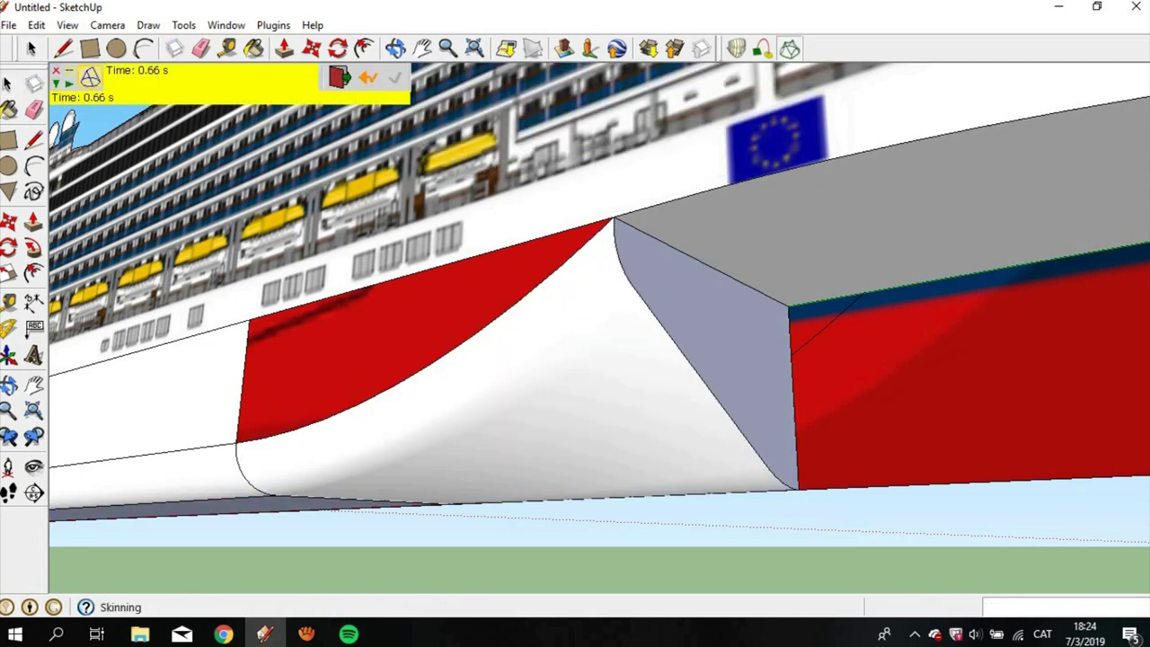
click(396, 49)
drag(575, 359, 503, 342)
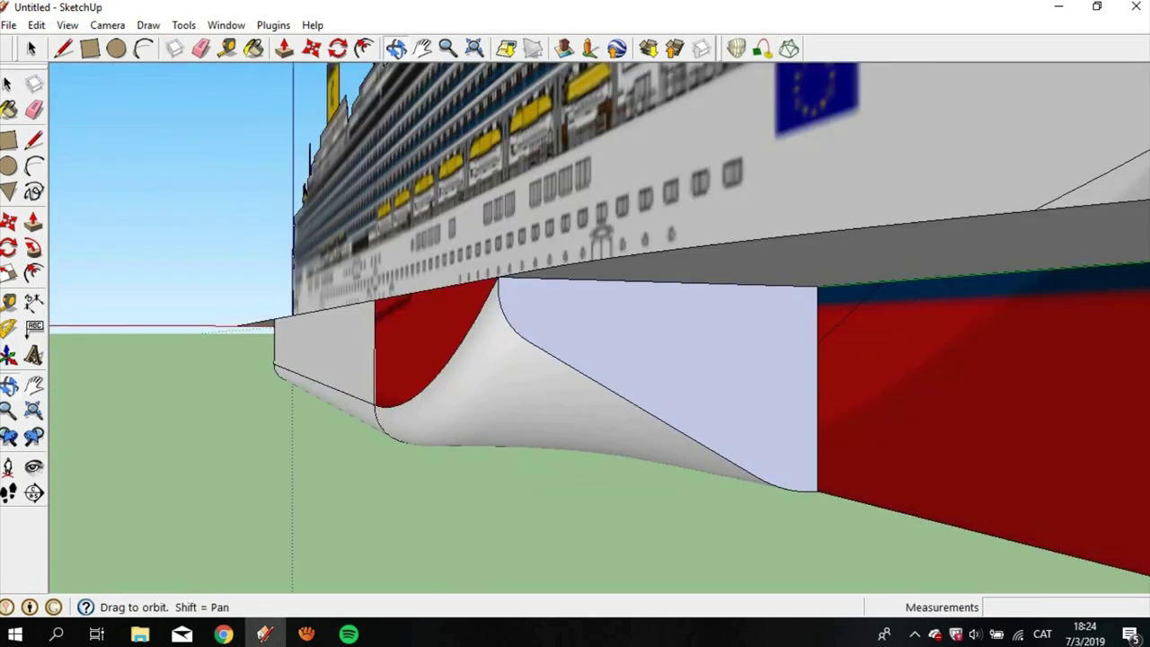
drag(575, 360, 467, 342)
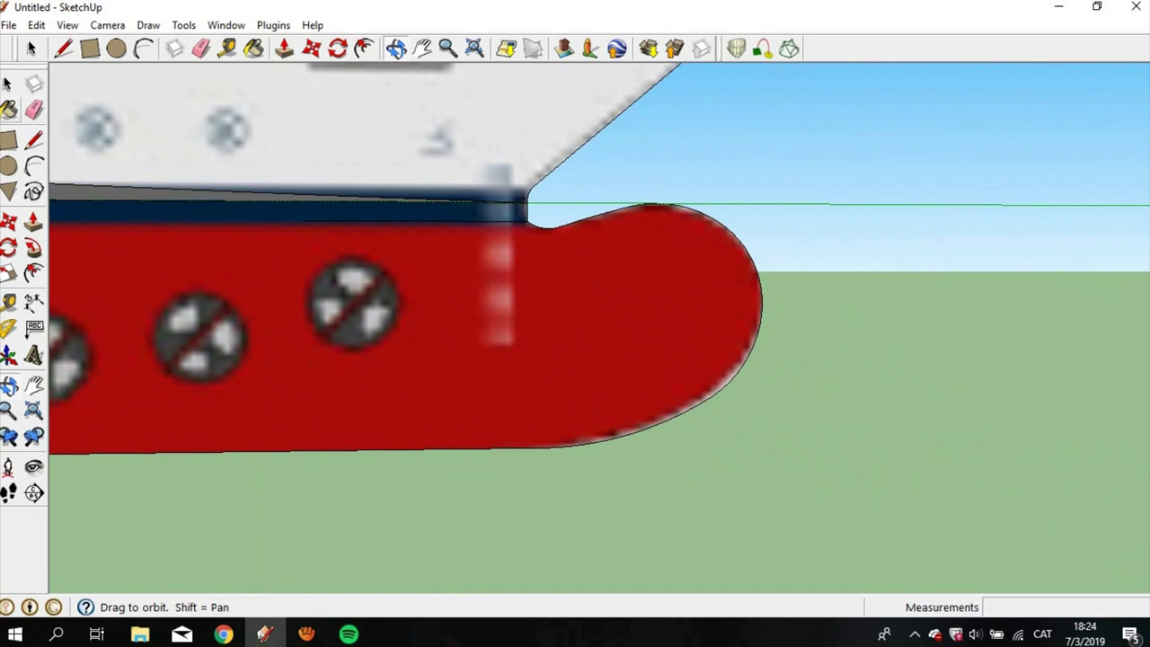
Step: Draw an arc from the bow's lower tip to the hull line, bulging to match the bulbous bow
key(e)
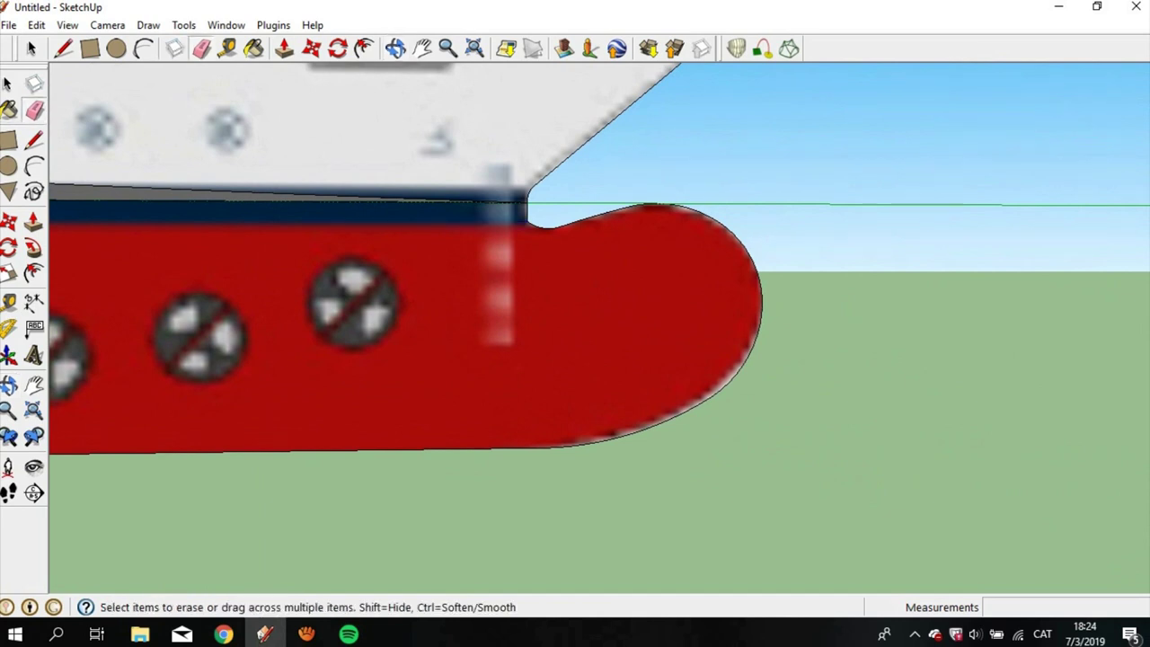
key(o)
mouse_move(576, 359)
mouse_down()
mouse_move(630, 387)
mouse_move(642, 360)
mouse_up()
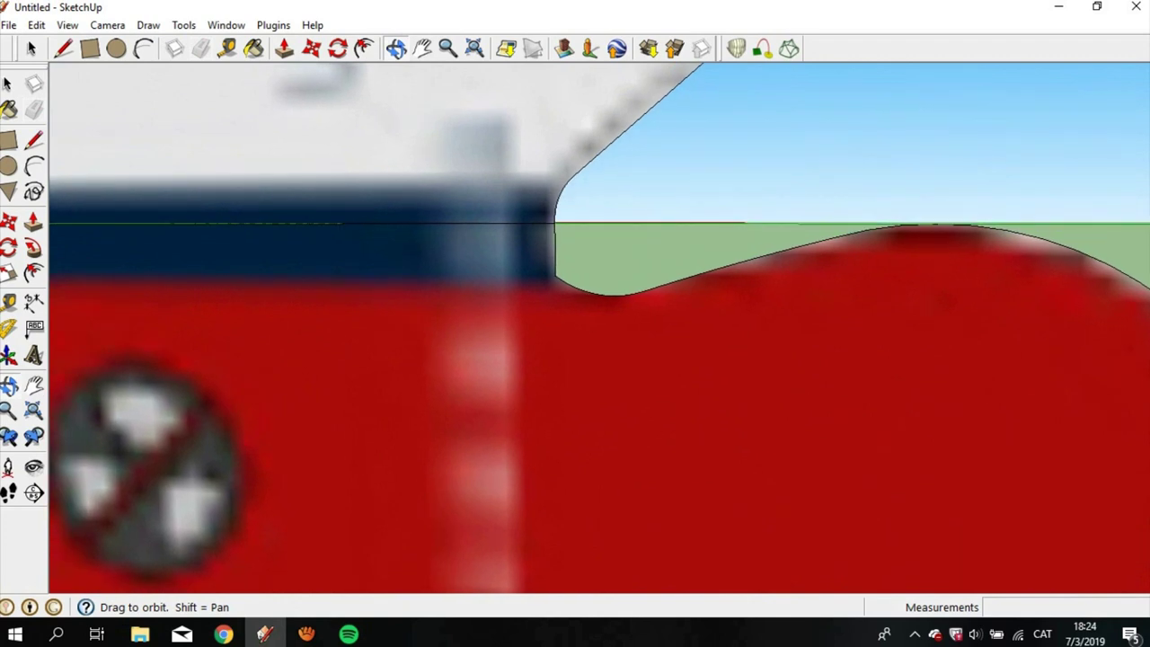
key(a)
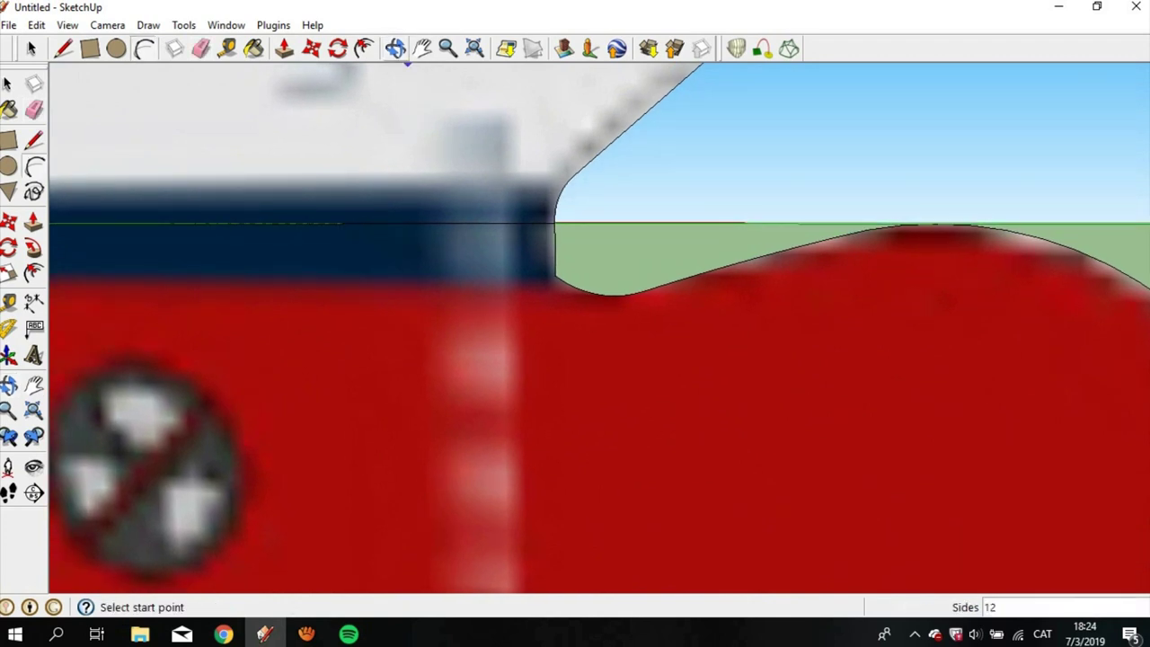
scroll(555, 252, down, 3)
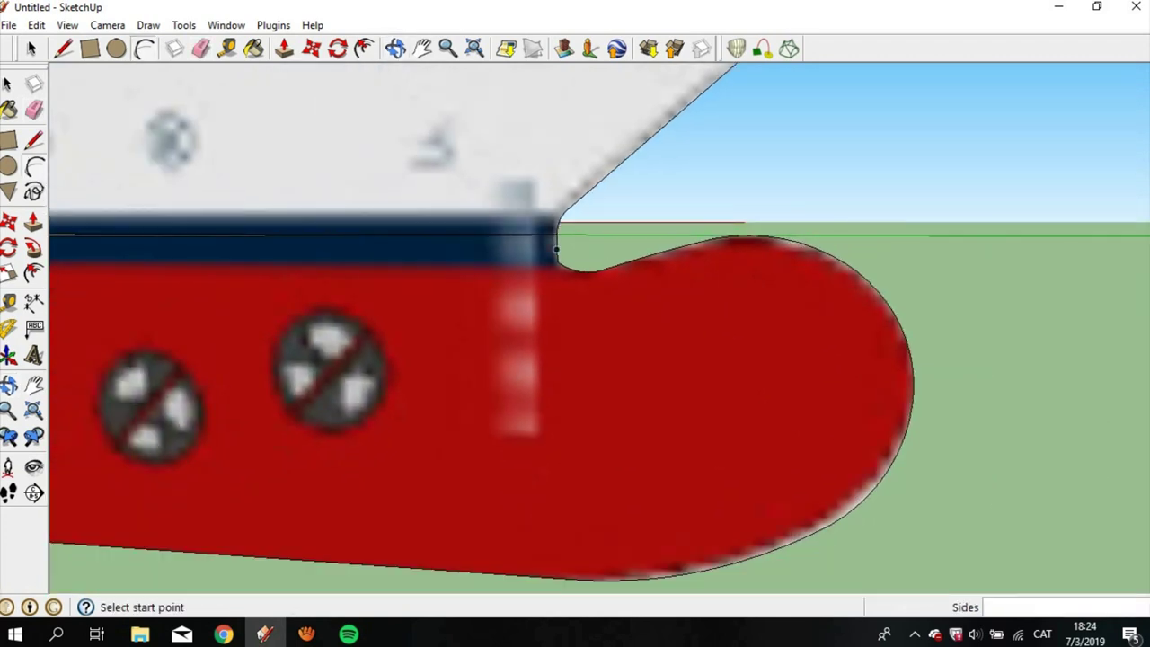
scroll(551, 243, up, 3)
click(527, 220)
click(116, 49)
key(a)
click(538, 220)
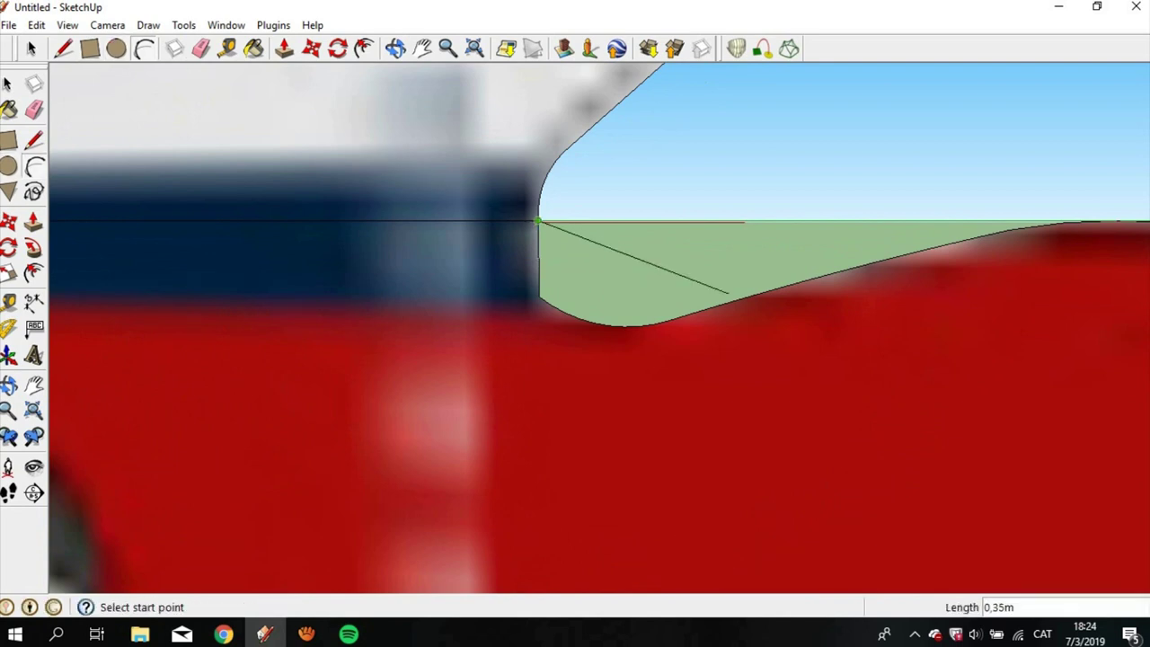
click(832, 272)
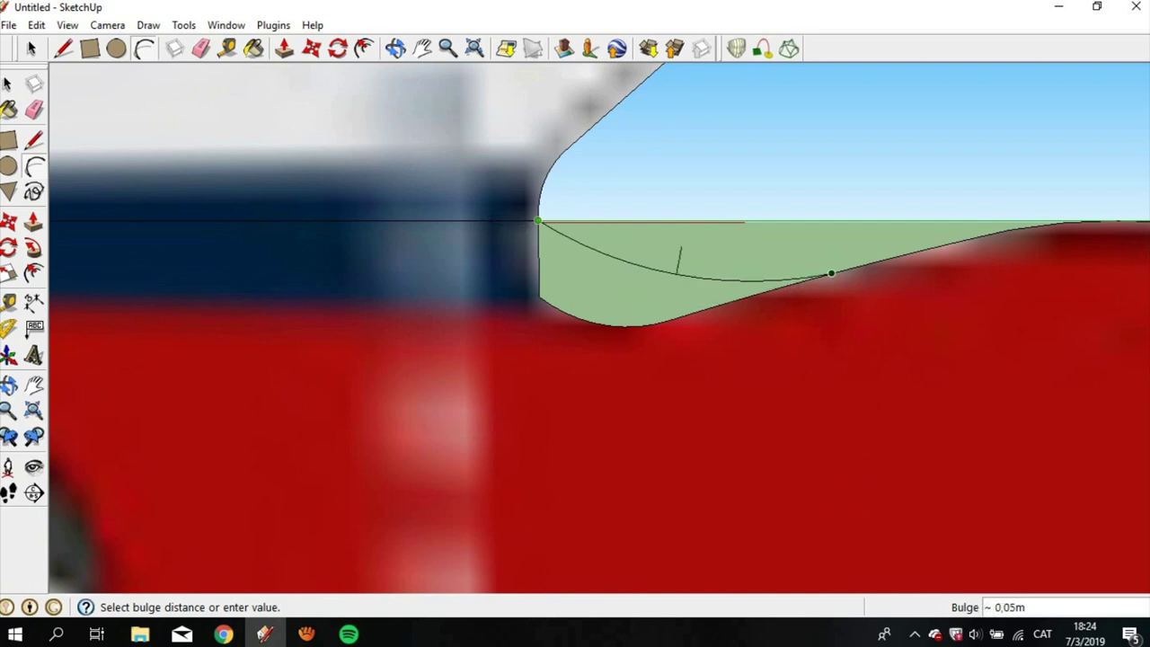
click(676, 279)
Step: Erase the leftover vertical edge and lower curve, then orbit out to view the whole bow
click(34, 110)
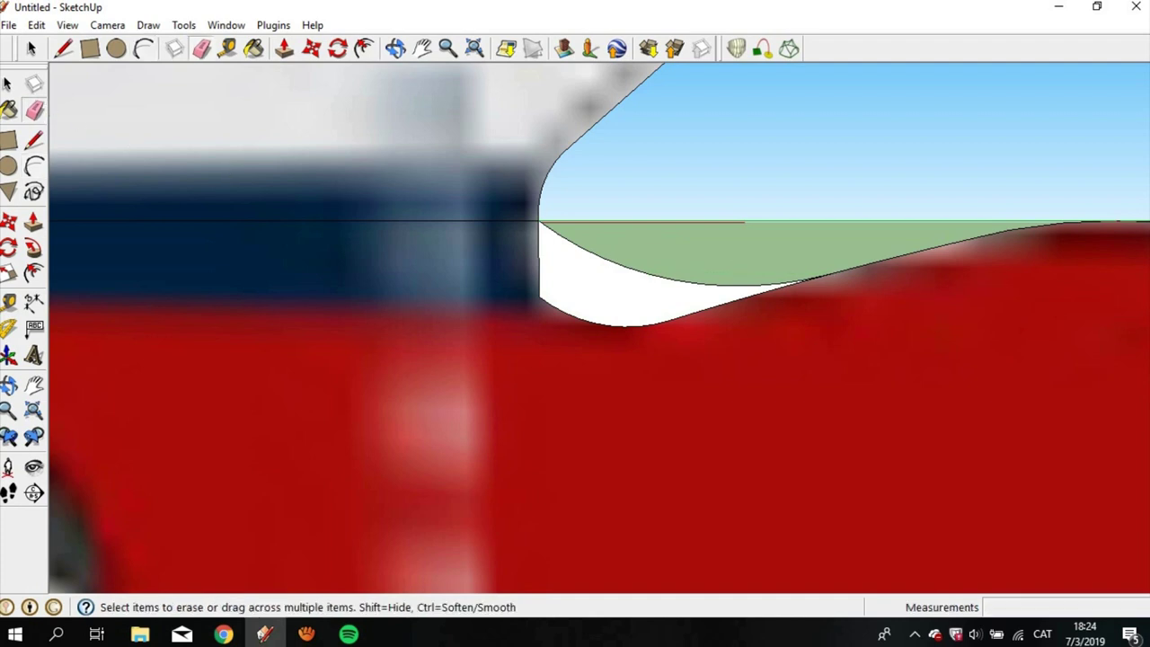
drag(539, 270, 629, 325)
scroll(538, 231, up, 2)
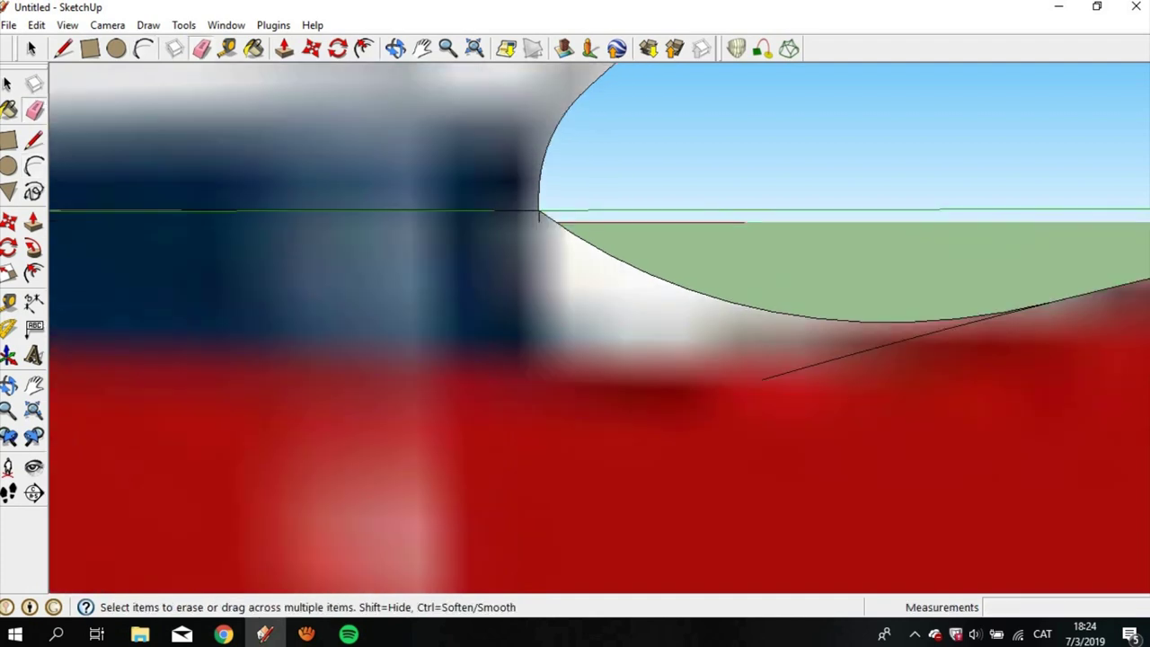
scroll(764, 360, down, 3)
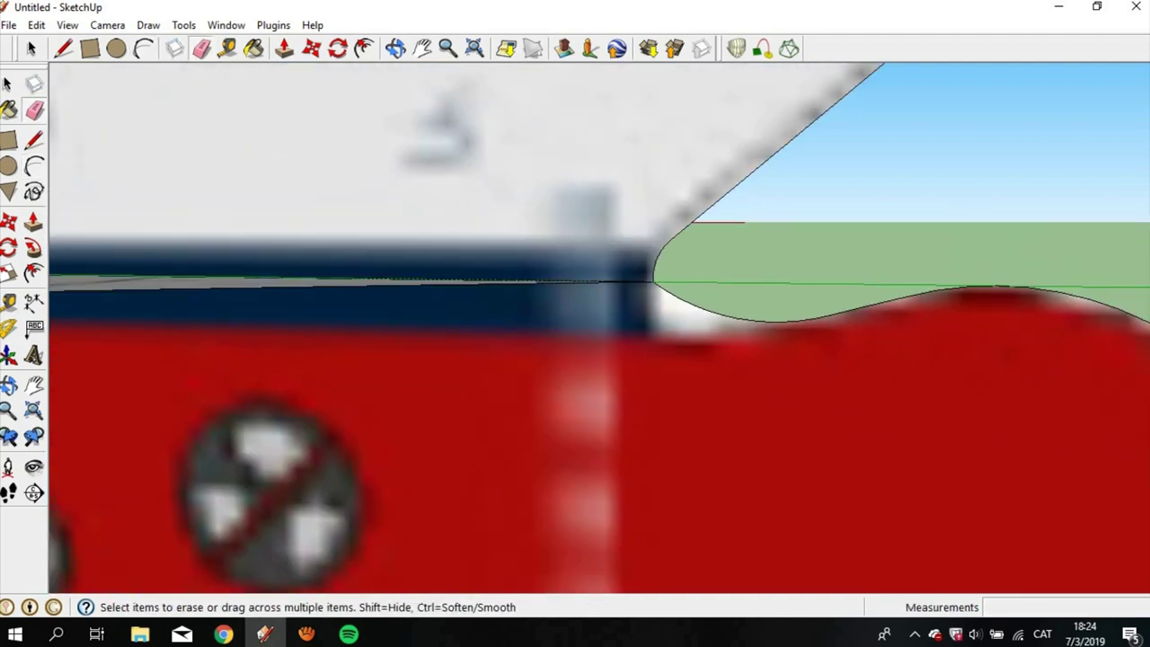
mouse_move(764, 359)
middle_down()
mouse_move(683, 288)
mouse_move(629, 270)
middle_up()
click(63, 47)
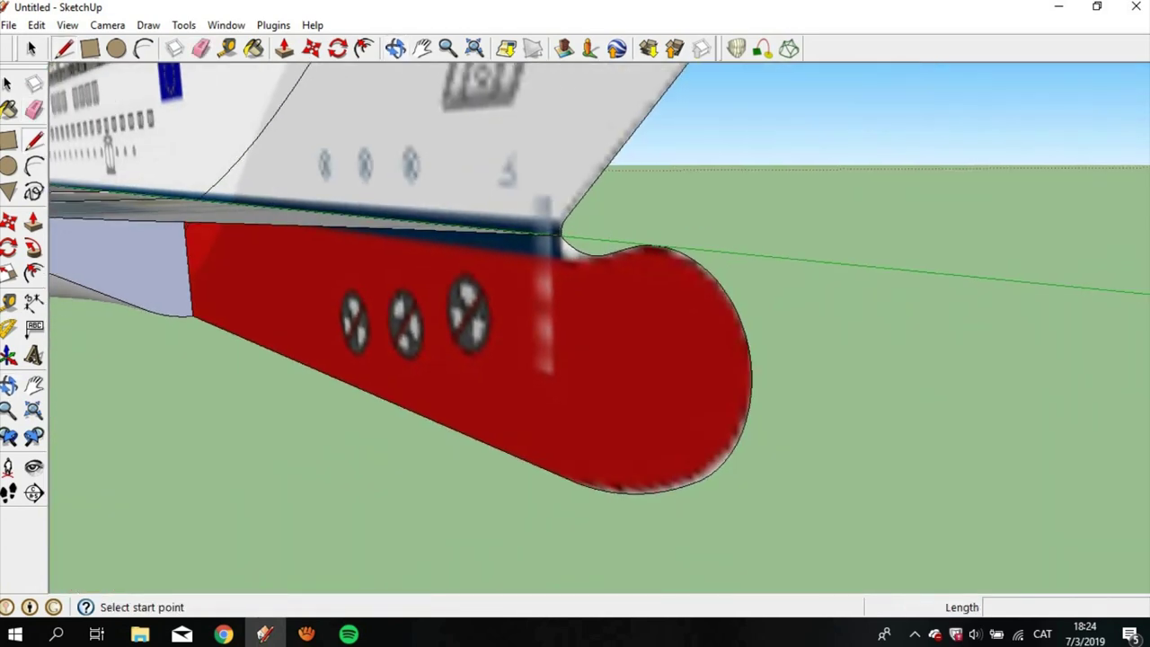
Step: Draw a vertical line across the bow nose and erase its stray part below the hull
click(655, 245)
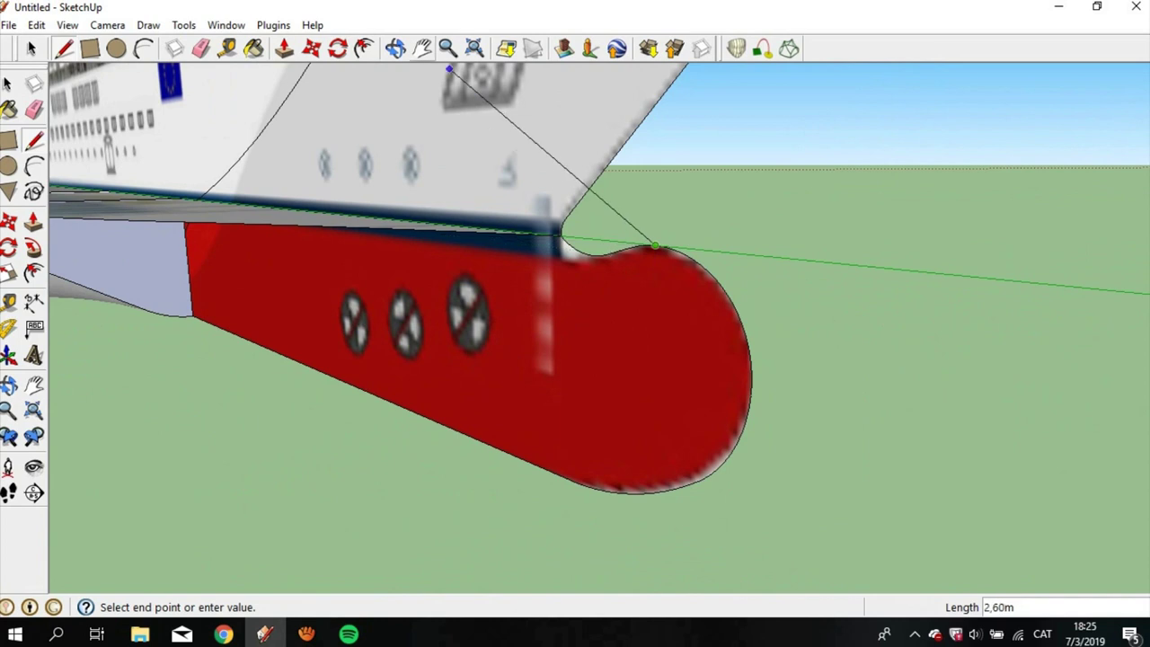
middle_drag(652, 449, 683, 395)
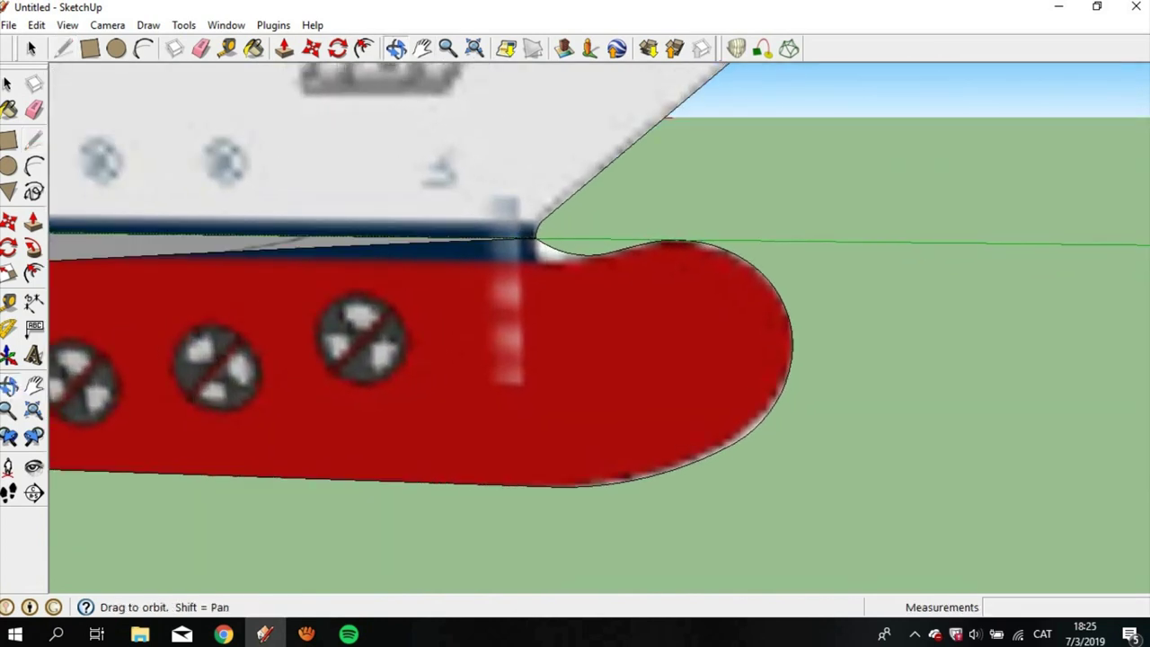
click(676, 241)
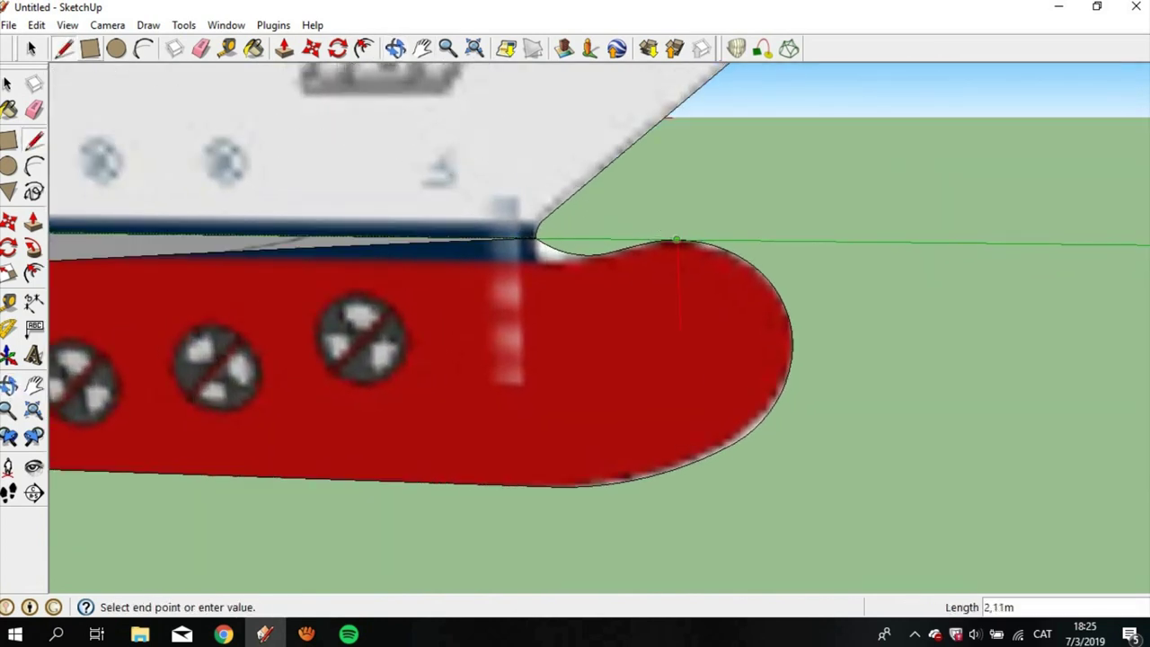
click(673, 535)
click(34, 109)
click(672, 507)
middle_drag(672, 508, 647, 490)
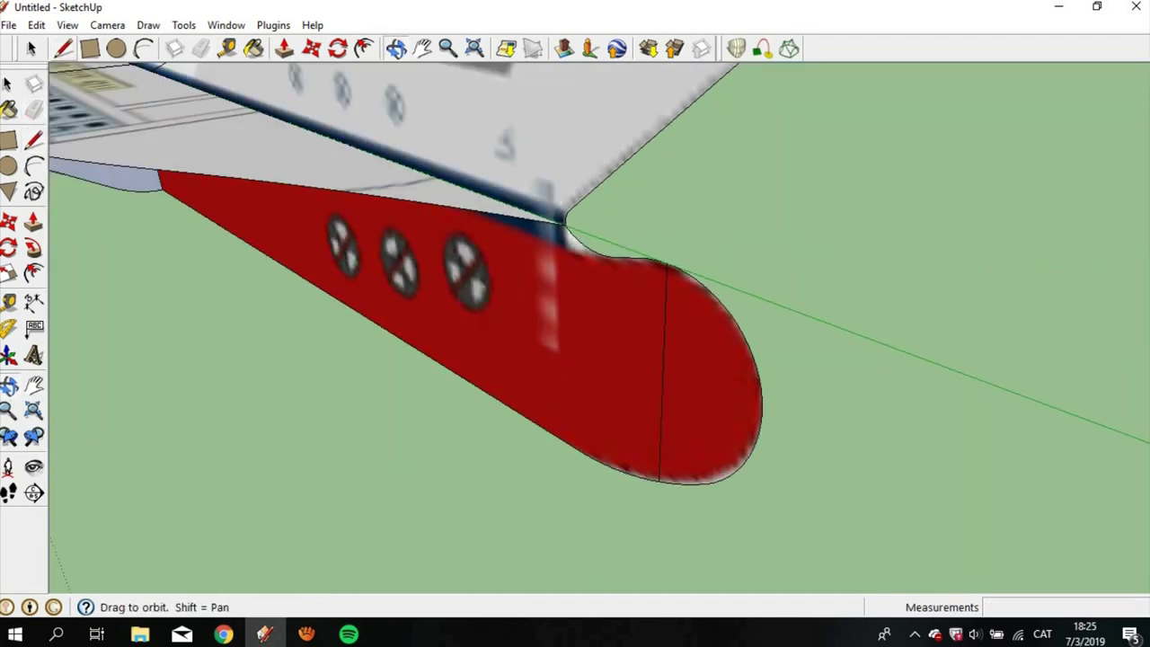
Step: Add a guide line and a circle at the vertical edge's midpoint, then erase the misaligned circle
key(l)
click(663, 384)
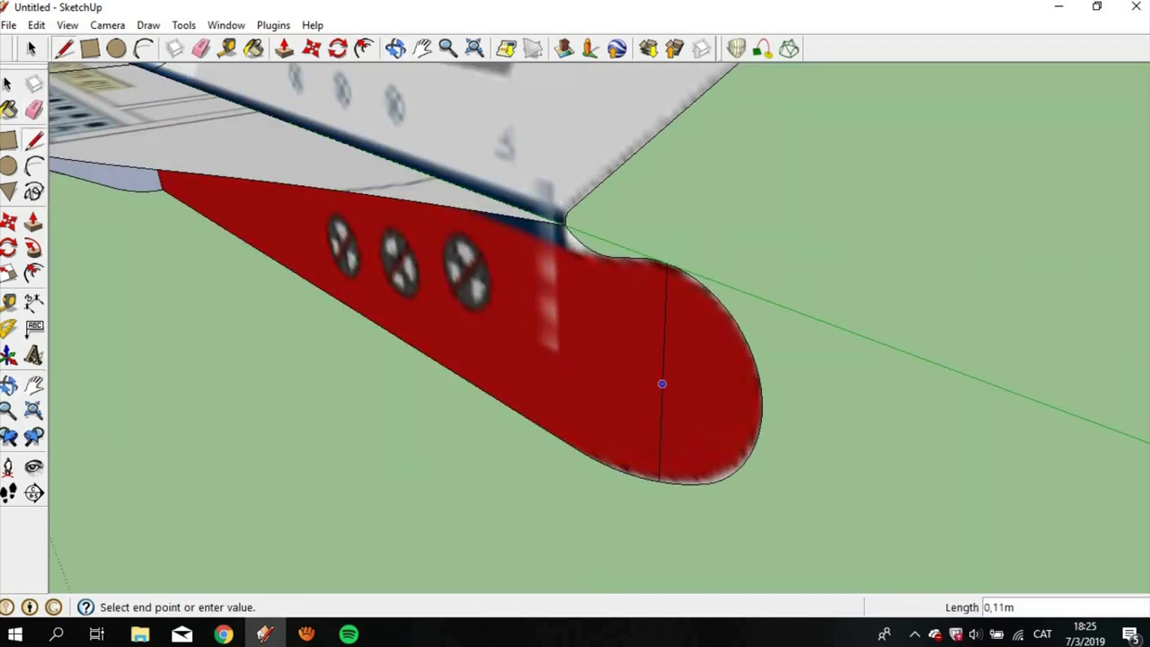
click(661, 417)
key(c)
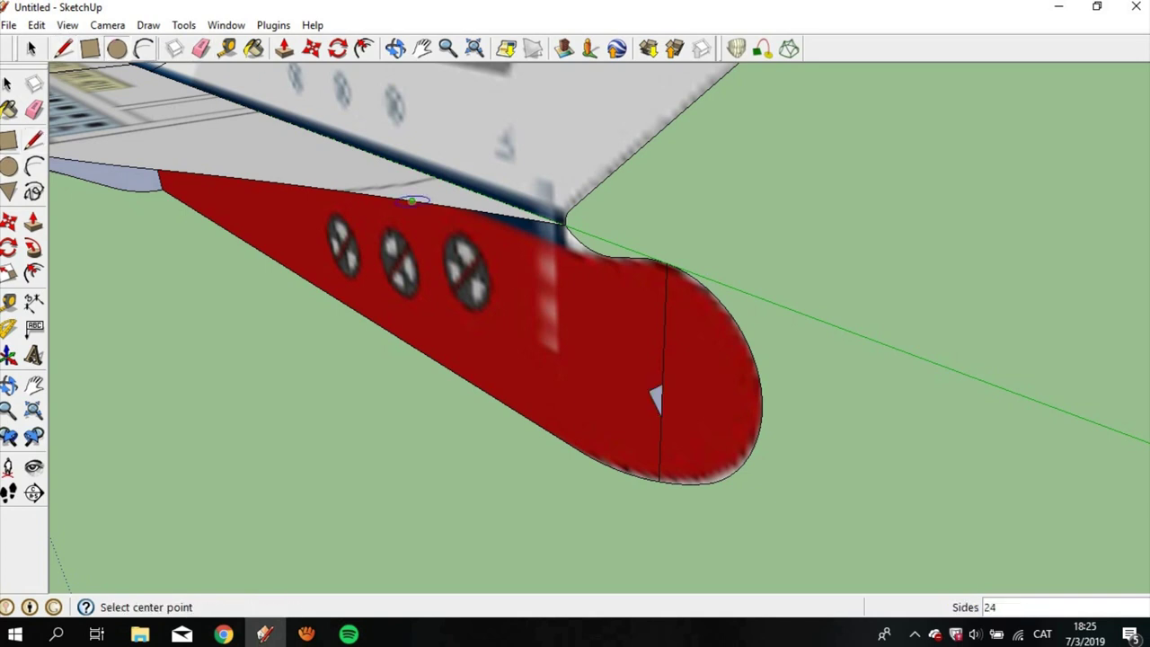
click(663, 383)
click(660, 481)
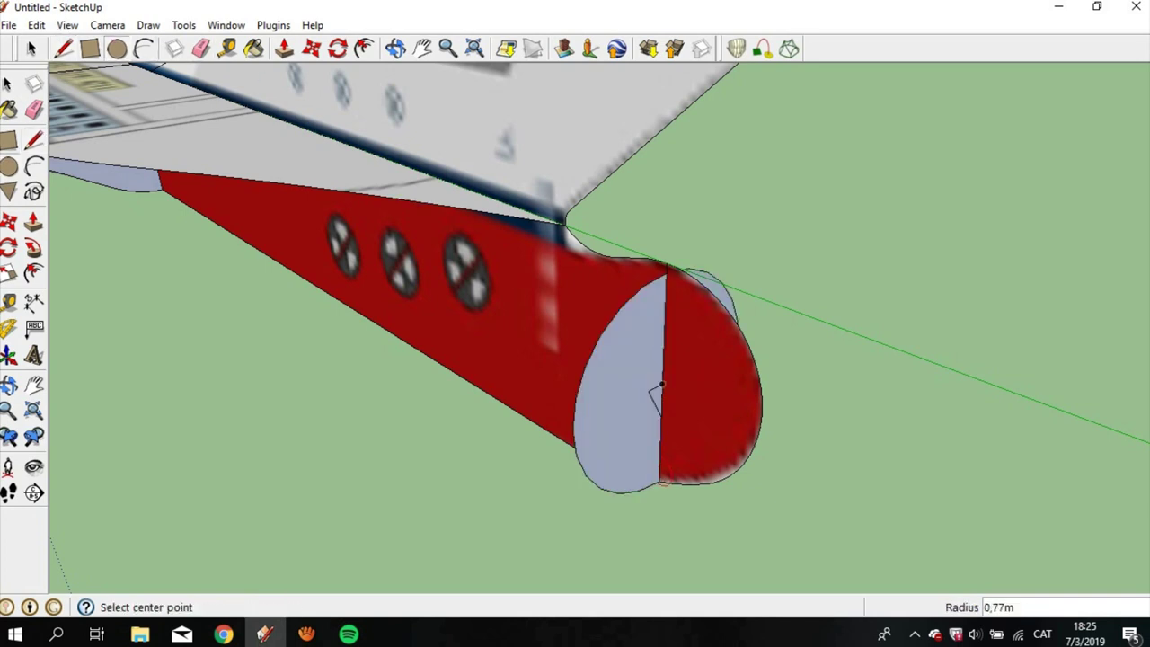
scroll(662, 483, up, 4)
click(34, 109)
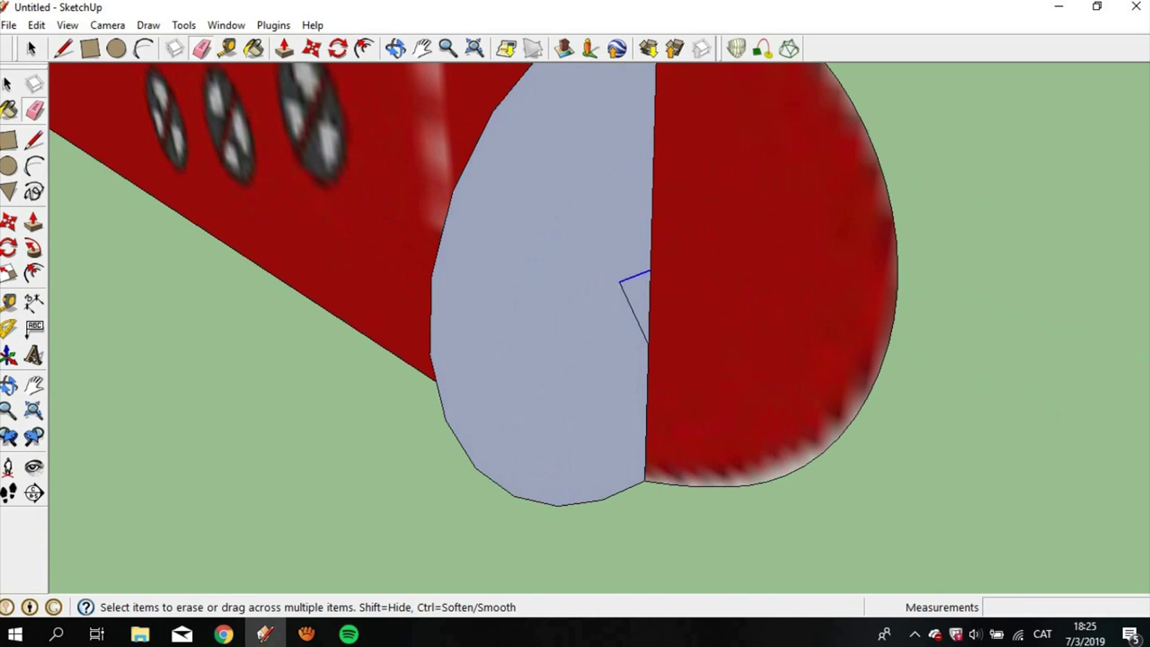
scroll(584, 332, down, 3)
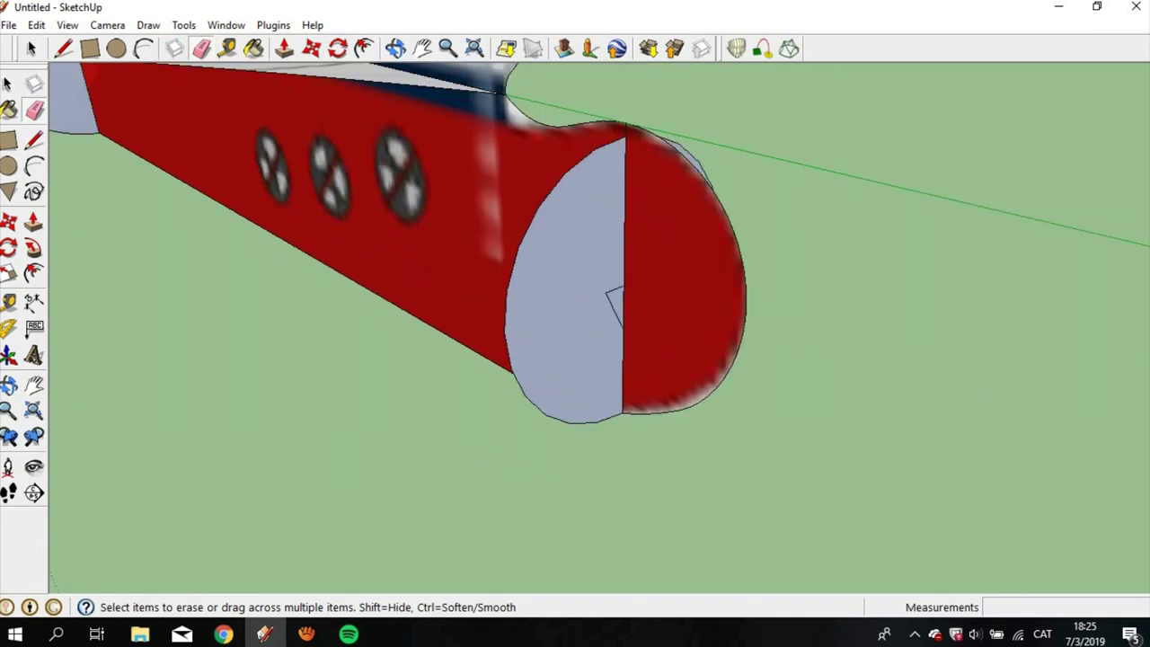
click(615, 301)
Step: Redraw a circle of about 0,80m radius on the edge midpoint and erase the stray slivers
key(l)
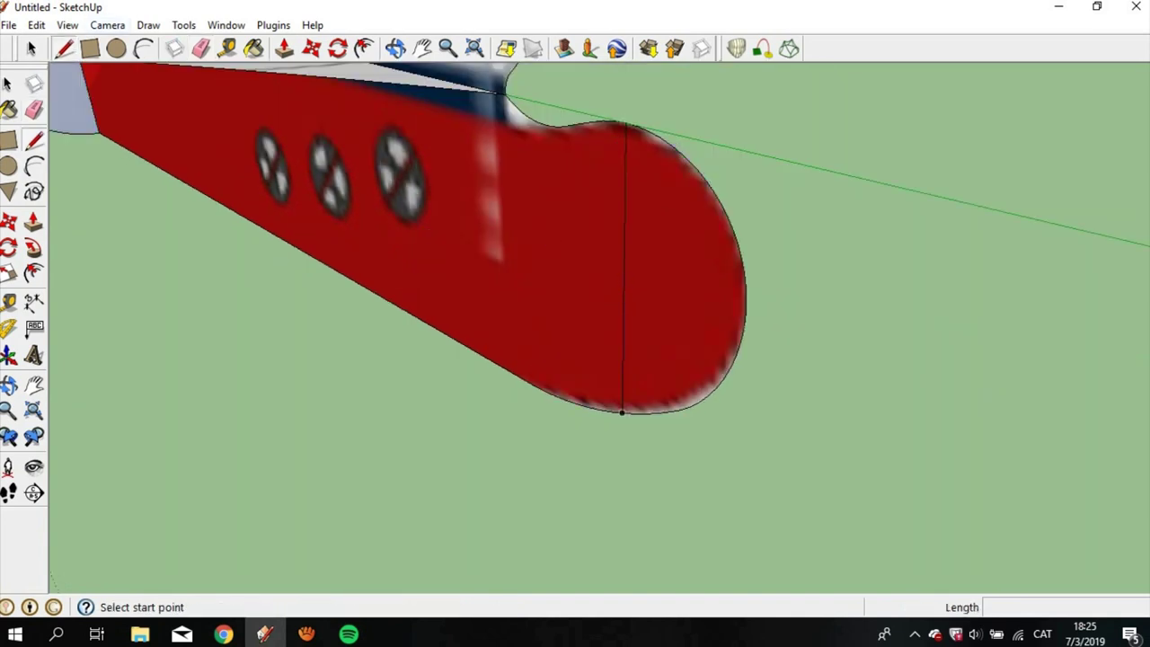
click(623, 279)
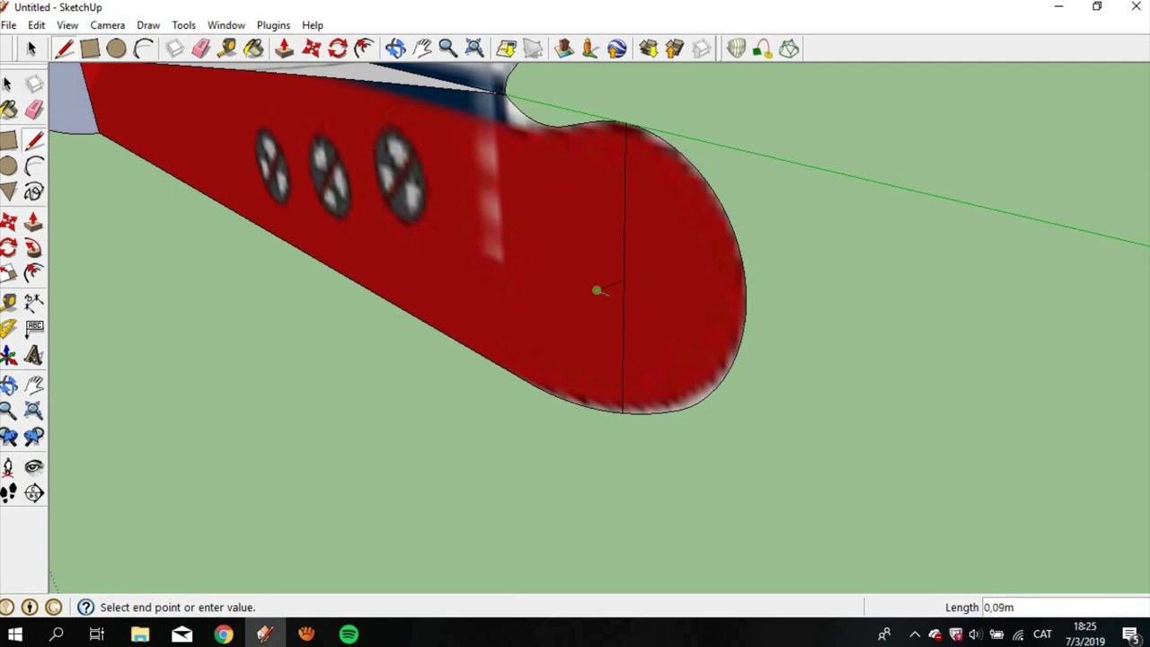
click(597, 291)
key(c)
click(623, 280)
key(Escape)
click(624, 280)
click(624, 124)
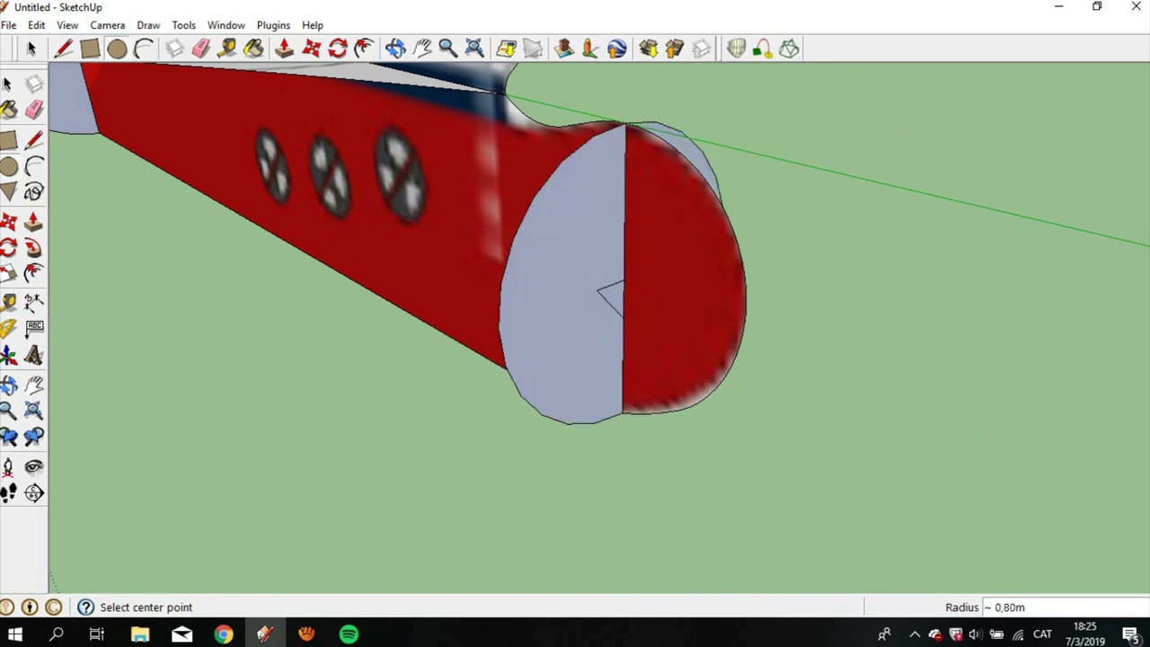
key(e)
click(609, 292)
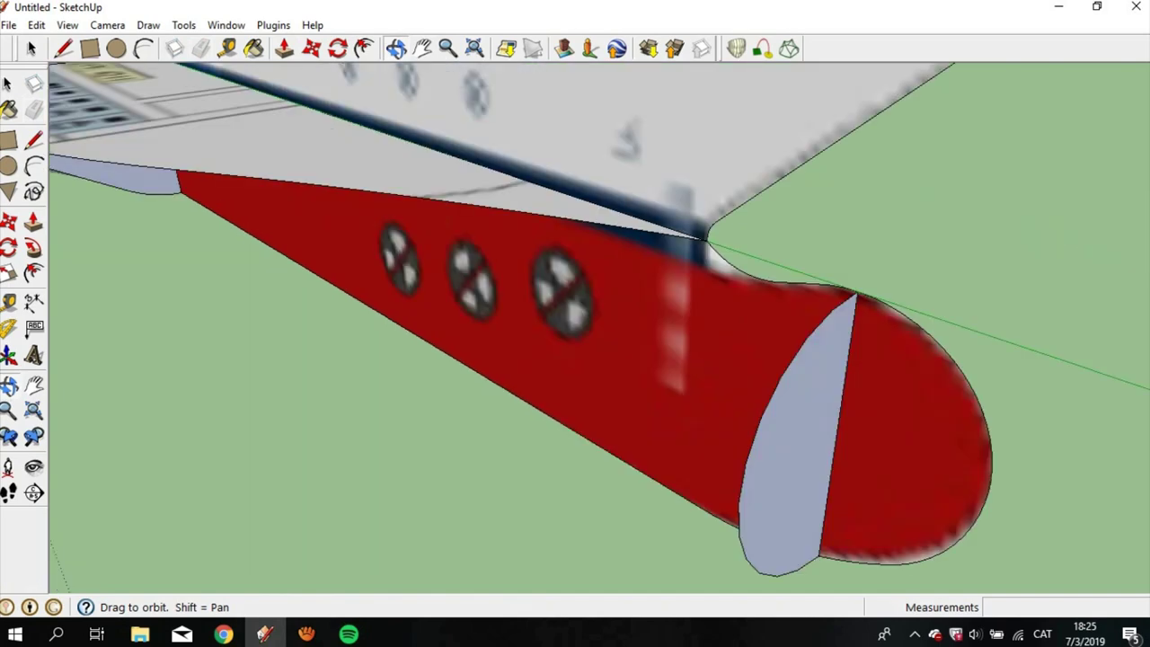
Step: Scale the half-disc end cap face to about 0,75 along the red axis
middle_drag(575, 323, 503, 297)
key(space)
click(531, 314)
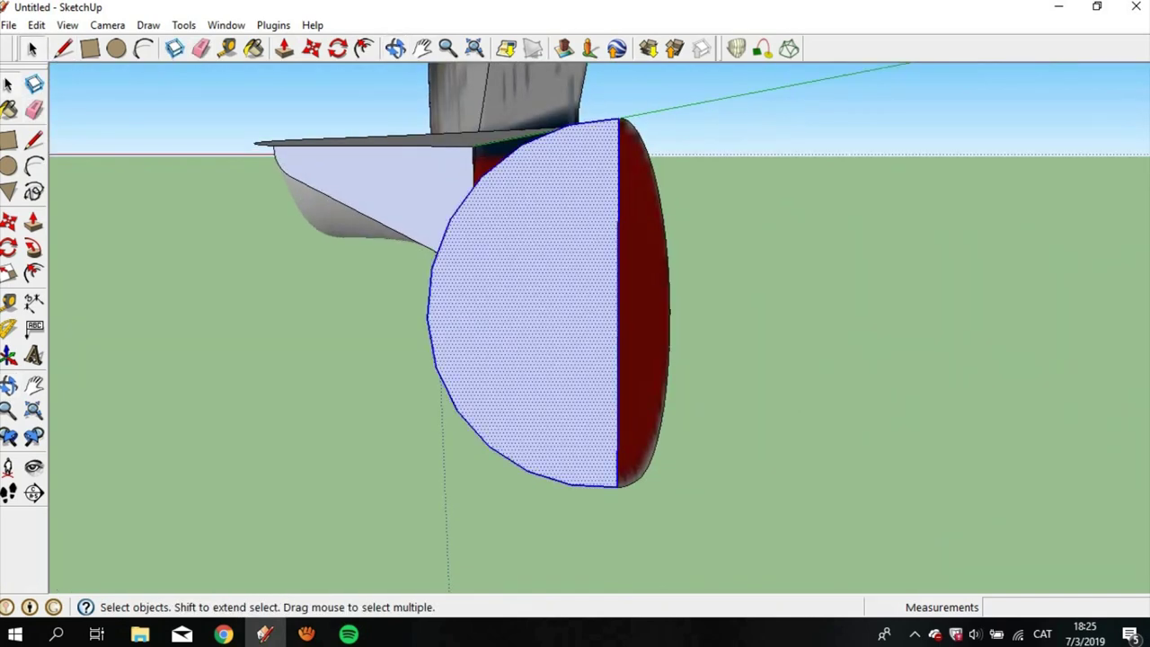
key(s)
drag(426, 318, 478, 316)
click(30, 48)
Step: Select the grey-blue side face and its lower diagonal edge as hull outline contours
middle_drag(575, 323, 516, 281)
click(157, 242)
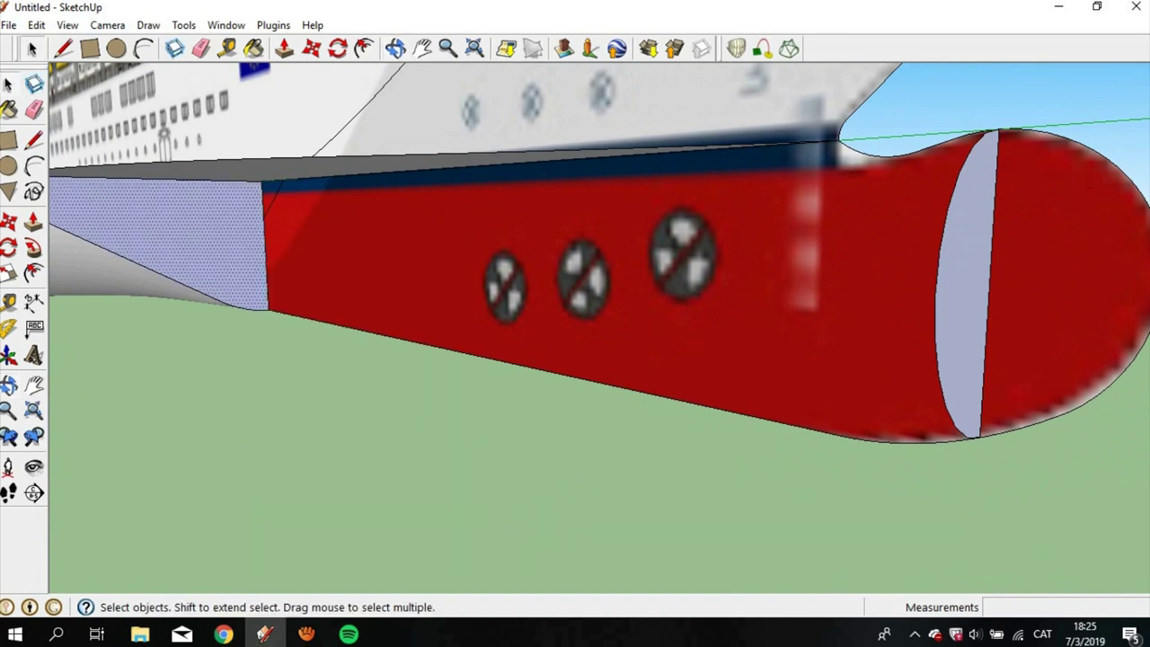
click(135, 260)
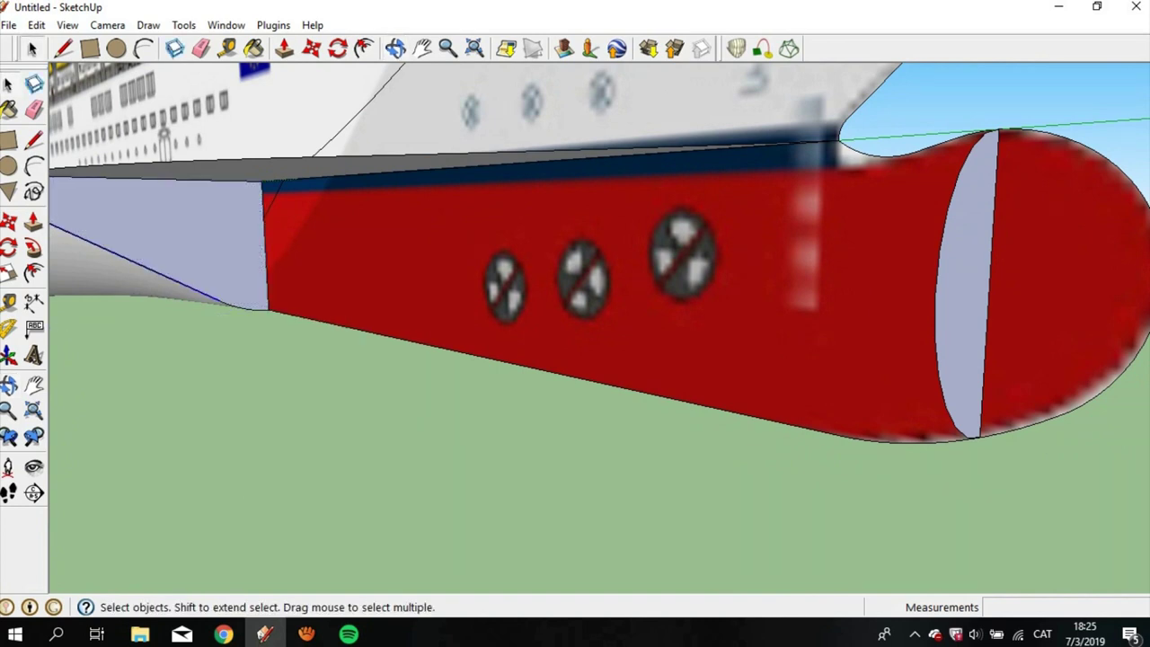
scroll(229, 301, up, 3)
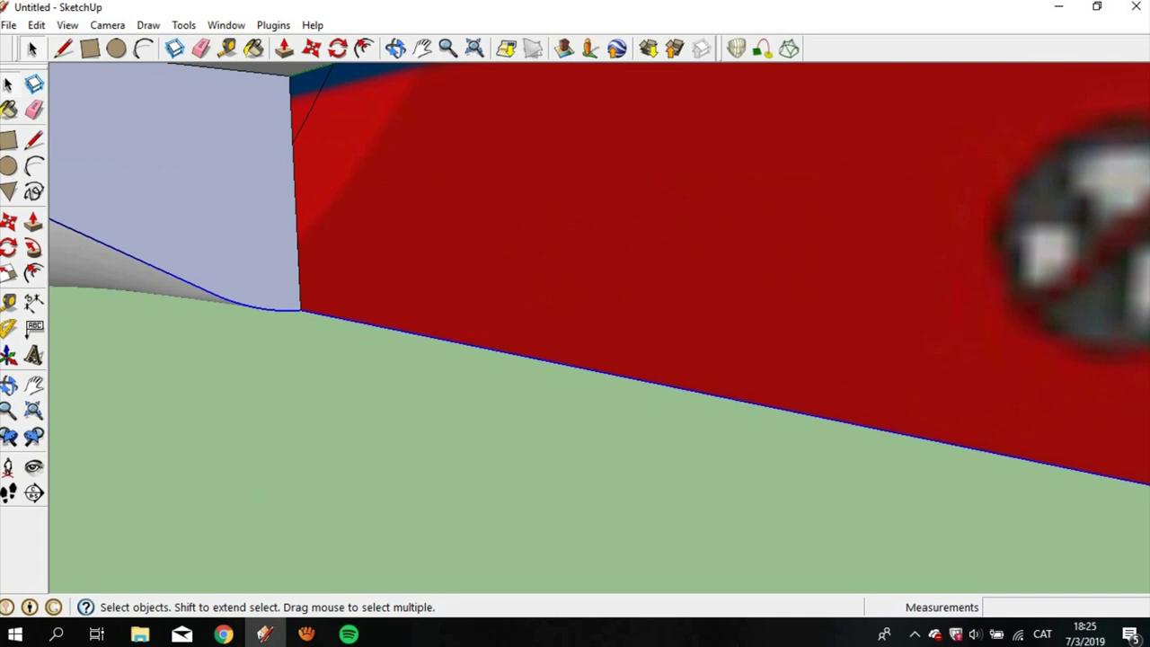
scroll(229, 301, down, 3)
scroll(229, 301, down, 3)
scroll(229, 301, up, 3)
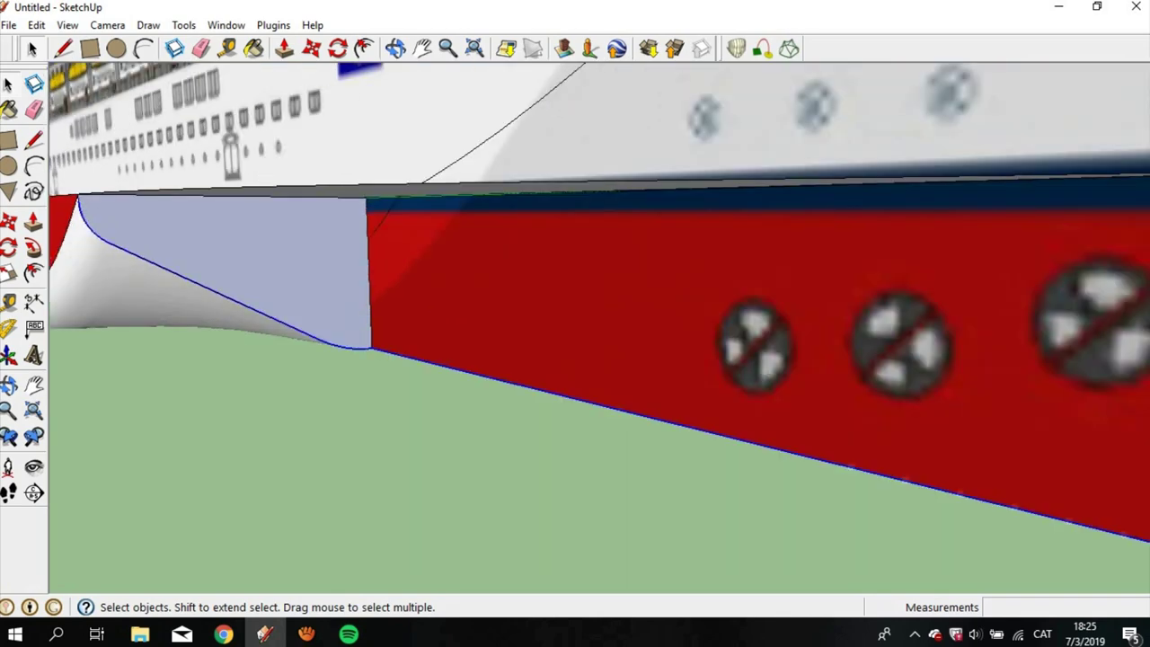
scroll(229, 301, up, 3)
scroll(229, 301, down, 1)
scroll(575, 328, down, 2)
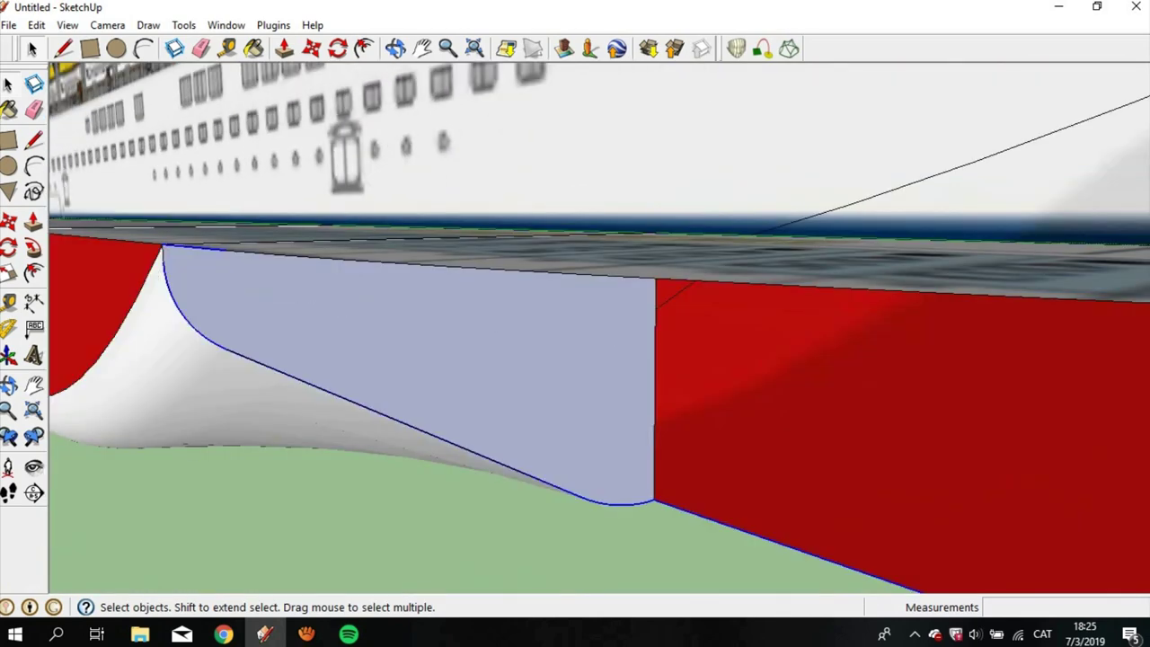
scroll(576, 328, down, 2)
scroll(575, 328, down, 2)
scroll(575, 328, down, 2)
scroll(575, 328, down, 1)
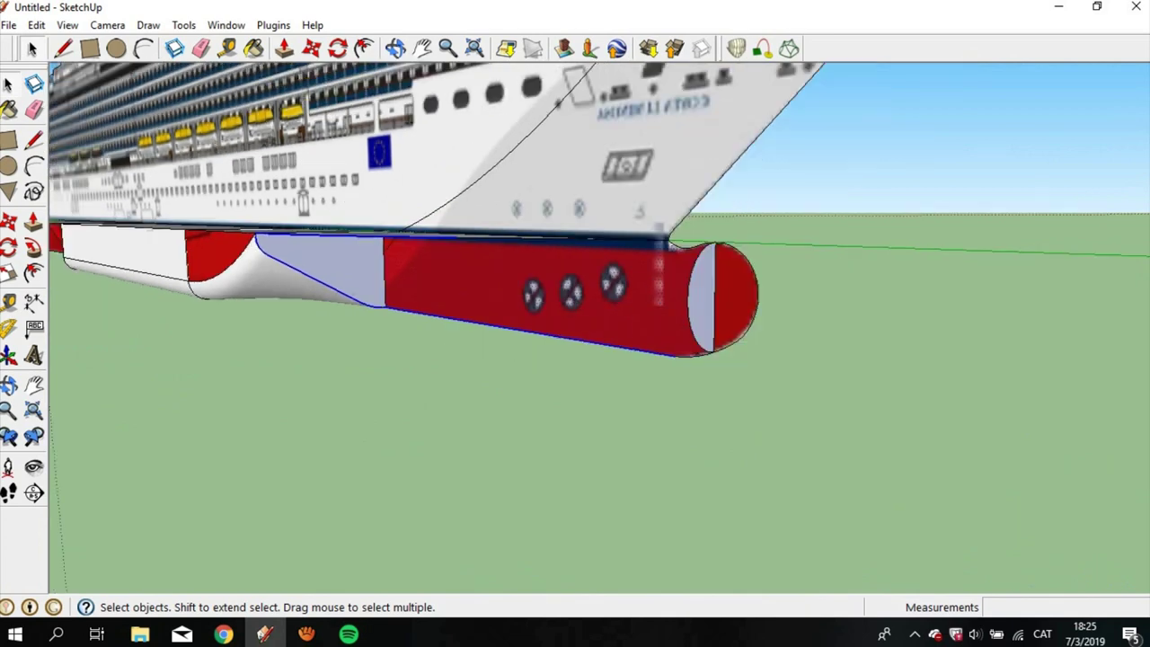
scroll(692, 261, up, 1)
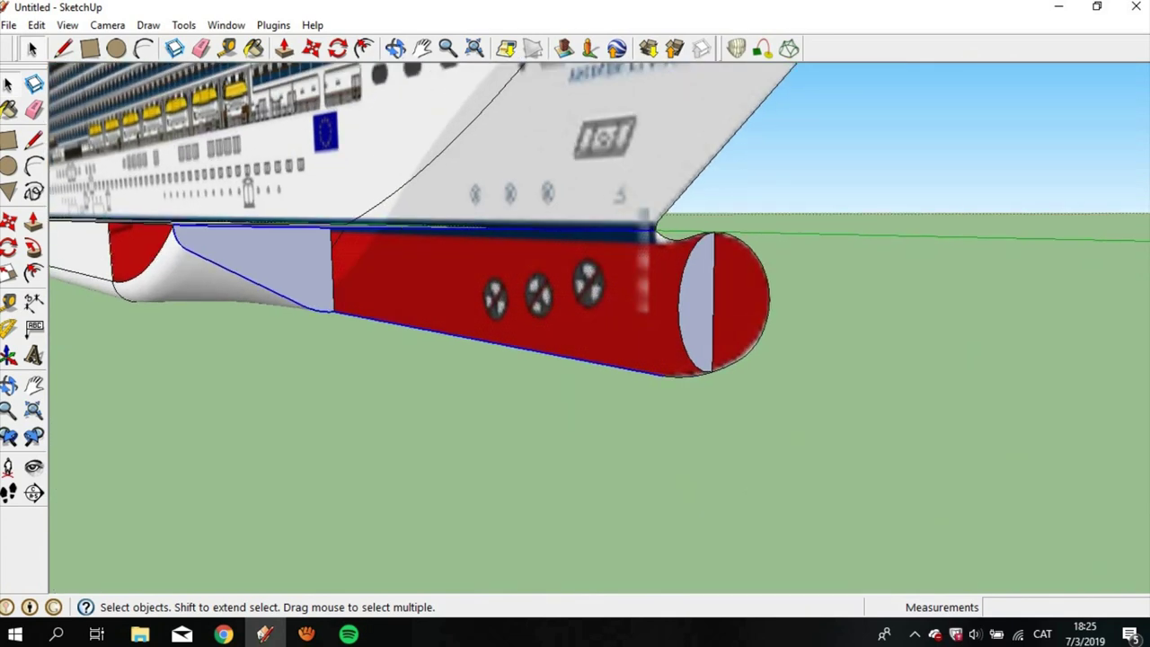
Step: Check the selected outlines over the whole bow and ship, then start a Curviloft skin
middle_drag(575, 328, 539, 377)
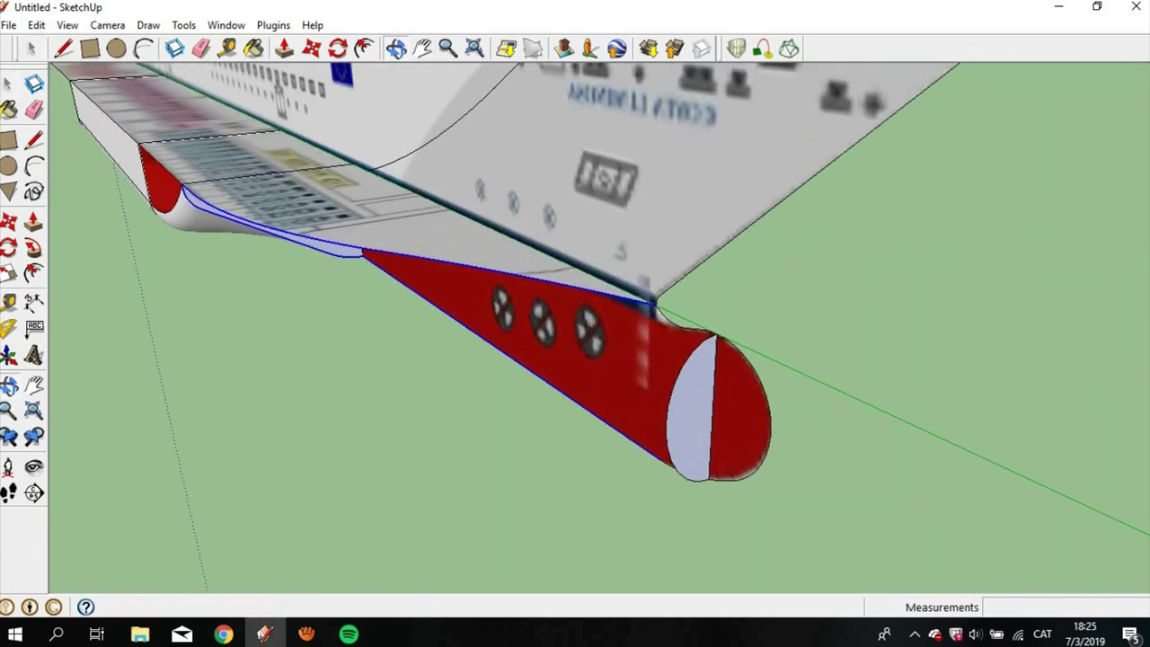
scroll(643, 301, up, 1)
scroll(642, 301, up, 2)
scroll(643, 302, up, 1)
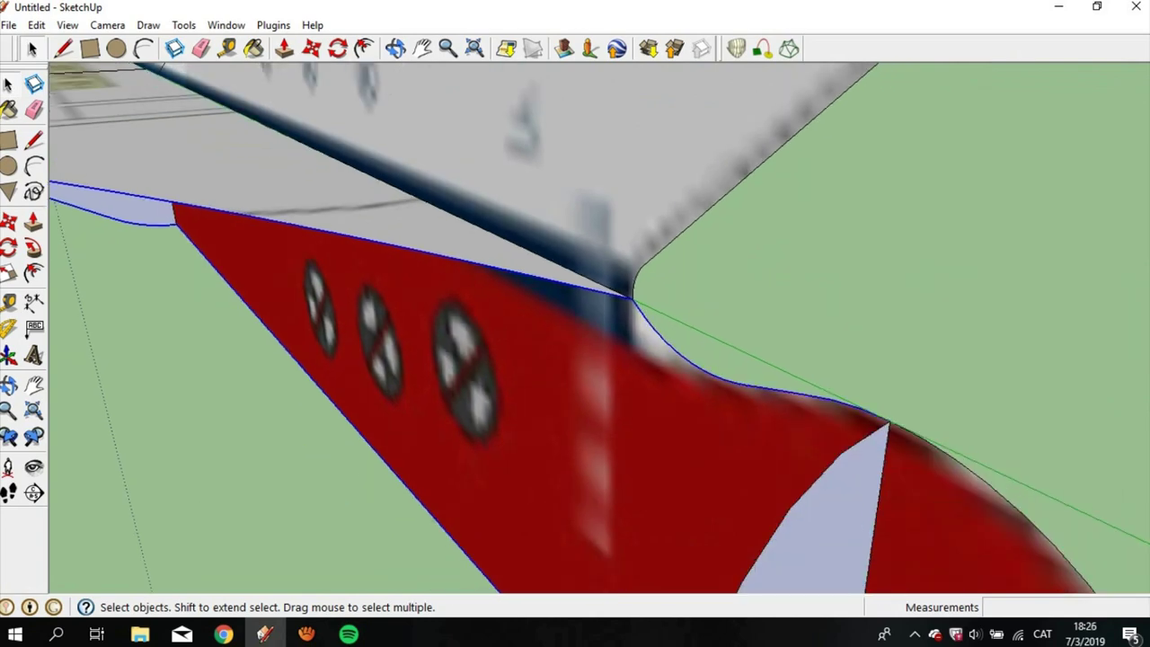
scroll(849, 449, down, 3)
scroll(827, 449, up, 1)
scroll(809, 448, up, 1)
scroll(799, 445, up, 1)
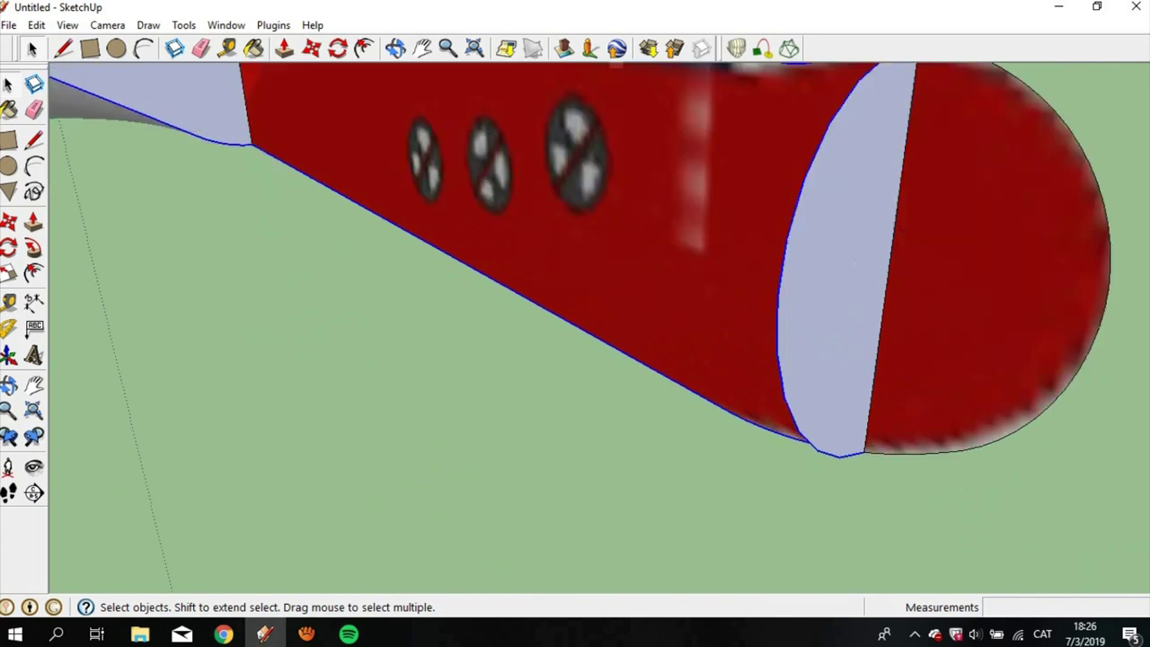
scroll(802, 443, up, 1)
mouse_move(802, 443)
shift+middle_down()
mouse_move(791, 432)
mouse_move(791, 504)
shift+middle_up()
click(790, 48)
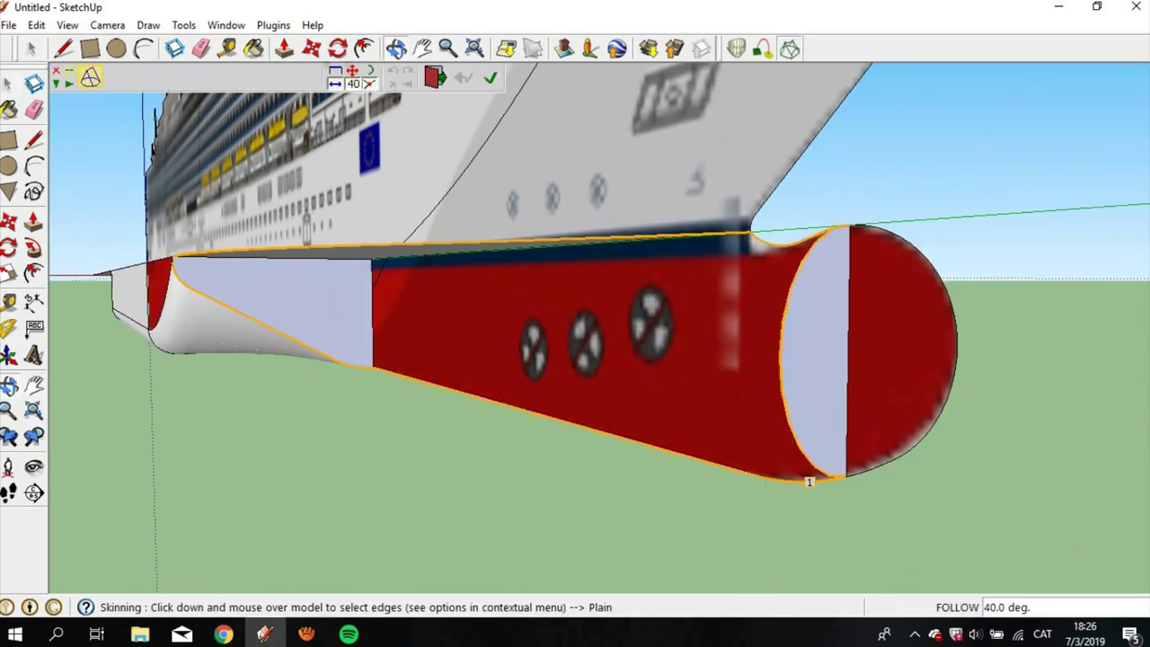
Step: Rerun Curviloft Skin on the selected hull edges and inspect the bow from the Right view
key(Escape)
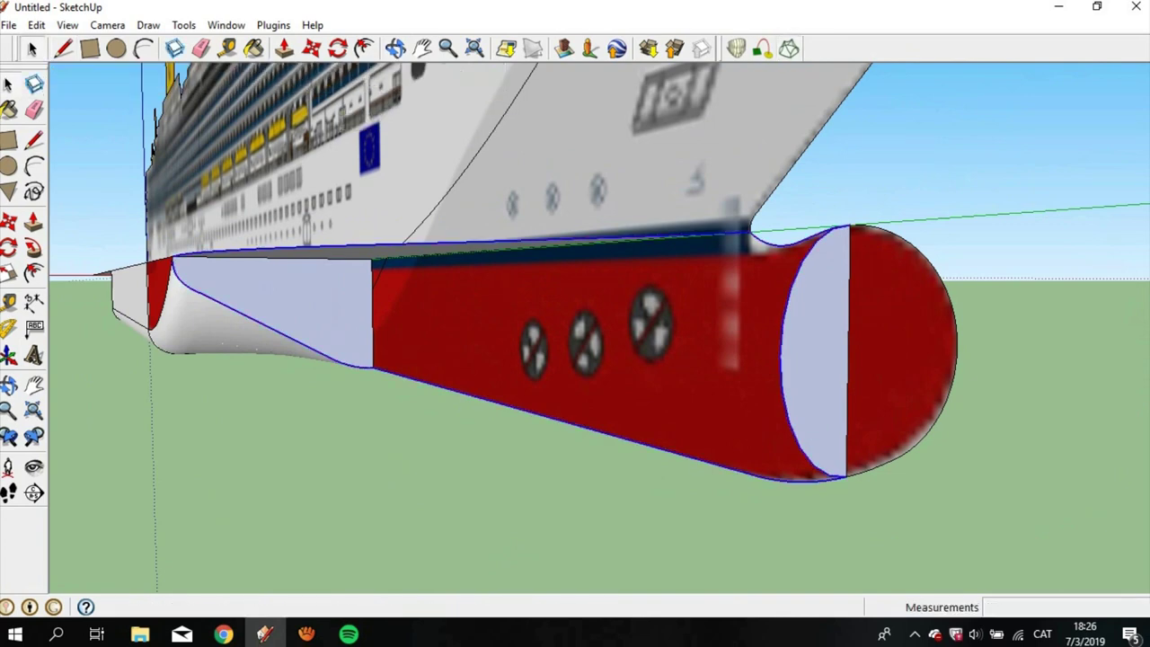
click(790, 49)
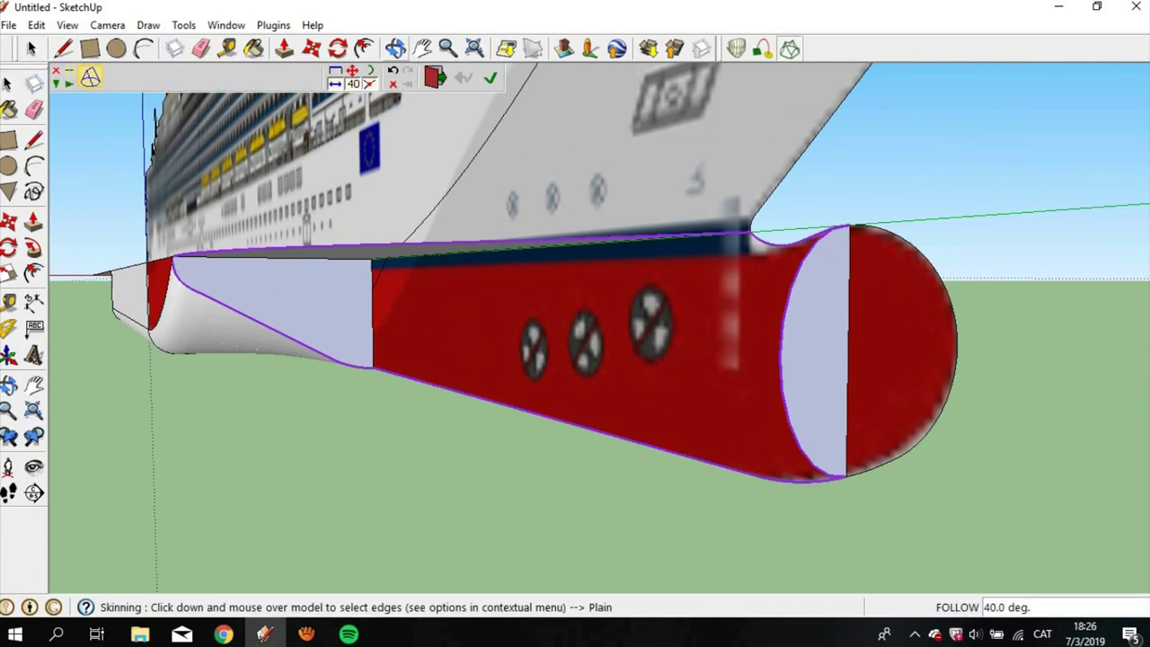
middle_drag(575, 359, 683, 341)
scroll(719, 360, up, 5)
key(space)
key(ctrl+a)
key(o)
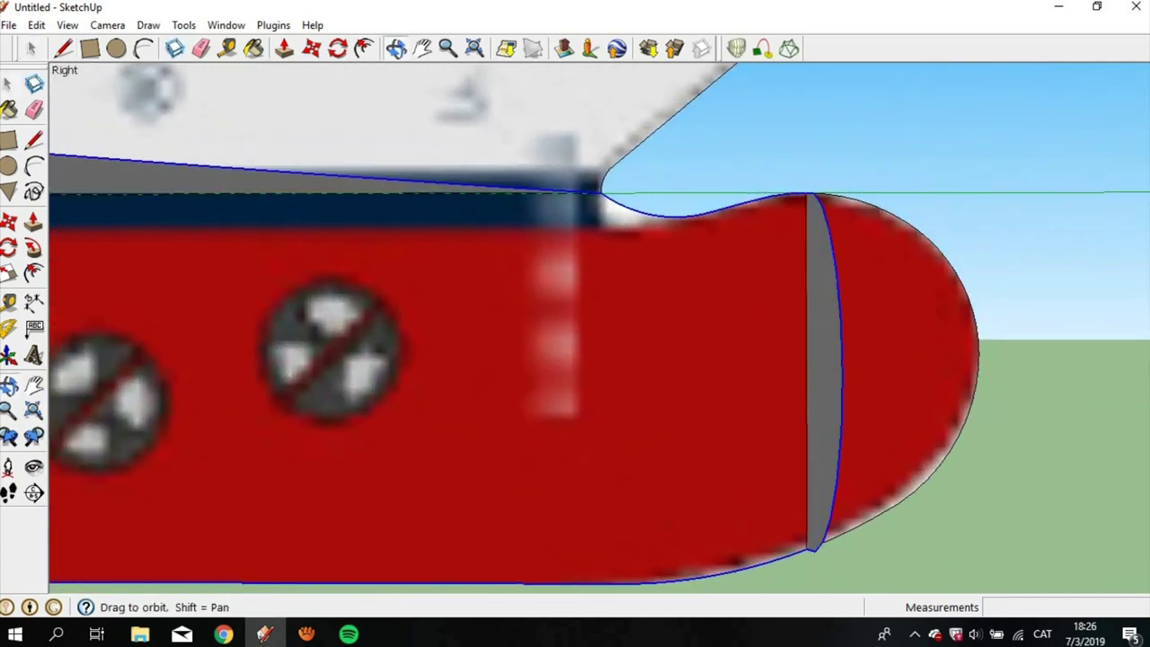
scroll(809, 193, up, 4)
middle_drag(809, 193, 809, 234)
middle_drag(575, 360, 683, 252)
scroll(719, 360, up, 3)
scroll(575, 328, down, 3)
drag(575, 328, 629, 296)
scroll(575, 328, down, 1)
scroll(575, 328, up, 5)
mouse_move(575, 359)
mouse_down()
mouse_move(647, 287)
mouse_move(630, 350)
mouse_move(737, 333)
mouse_up()
Step: Skin the hull side between the selected outlines and check the rear of the bow pod
key(space)
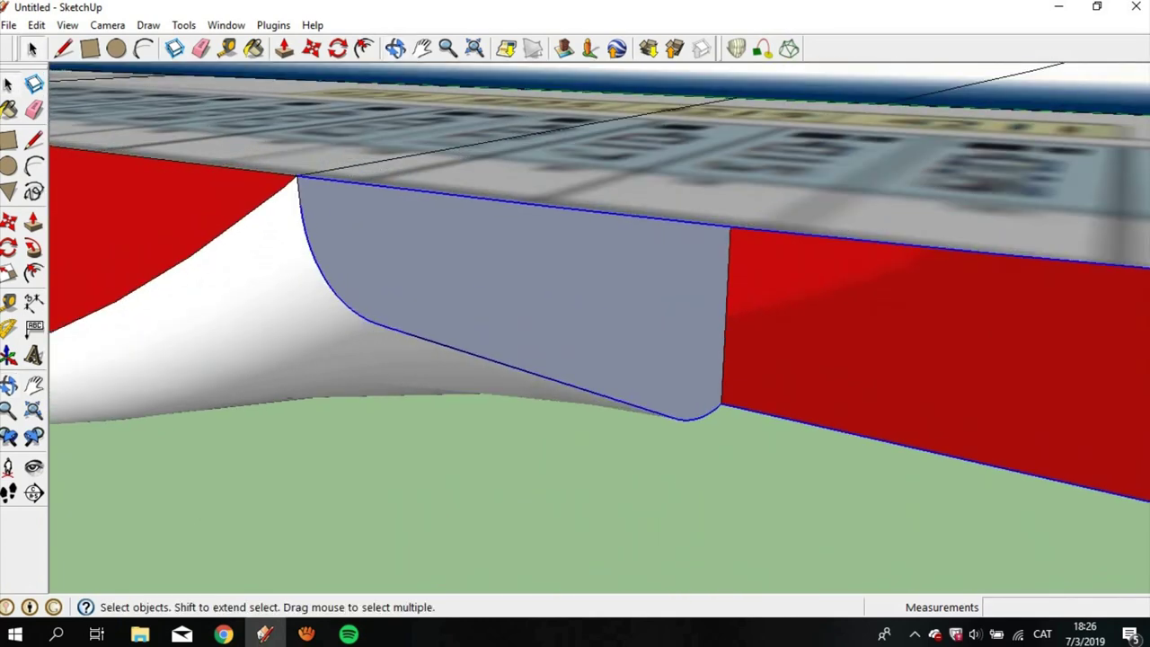
scroll(565, 193, down, 3)
scroll(565, 193, down, 3)
scroll(565, 193, down, 1)
click(789, 48)
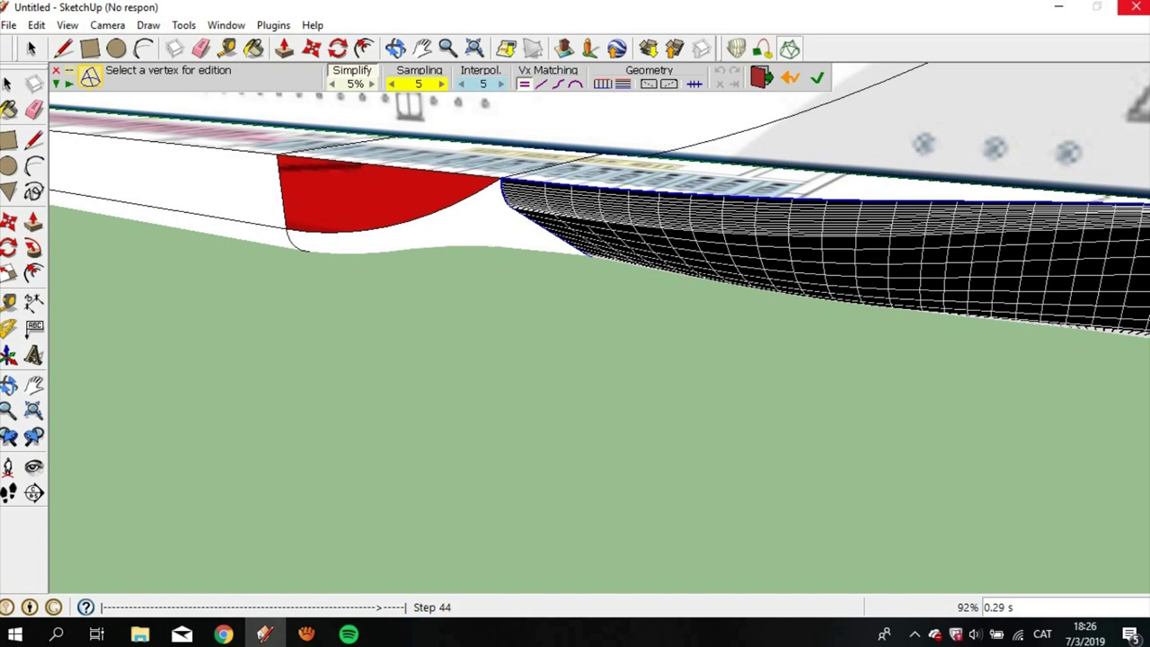
mouse_move(575, 359)
middle_down()
mouse_move(773, 359)
mouse_move(871, 315)
middle_up()
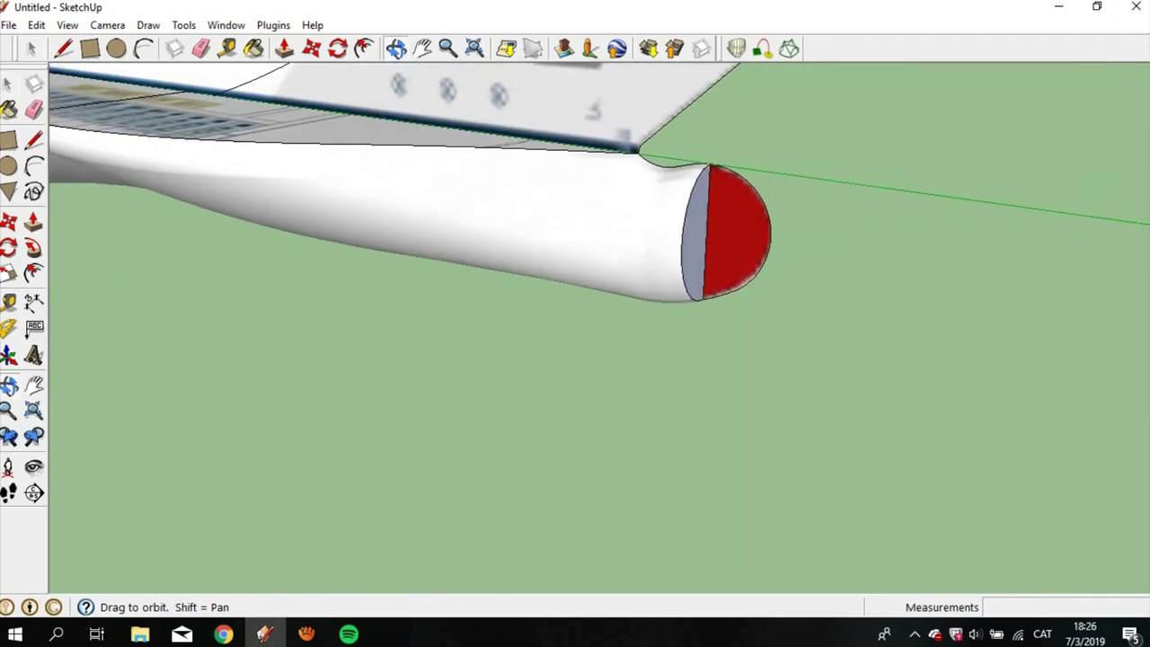
Step: Select the grey end face and red half-face and skin them with Curviloft
scroll(895, 186, up, 3)
middle_drag(896, 186, 926, 180)
key(space)
scroll(521, 214, up, 2)
click(589, 279)
shift+click(688, 270)
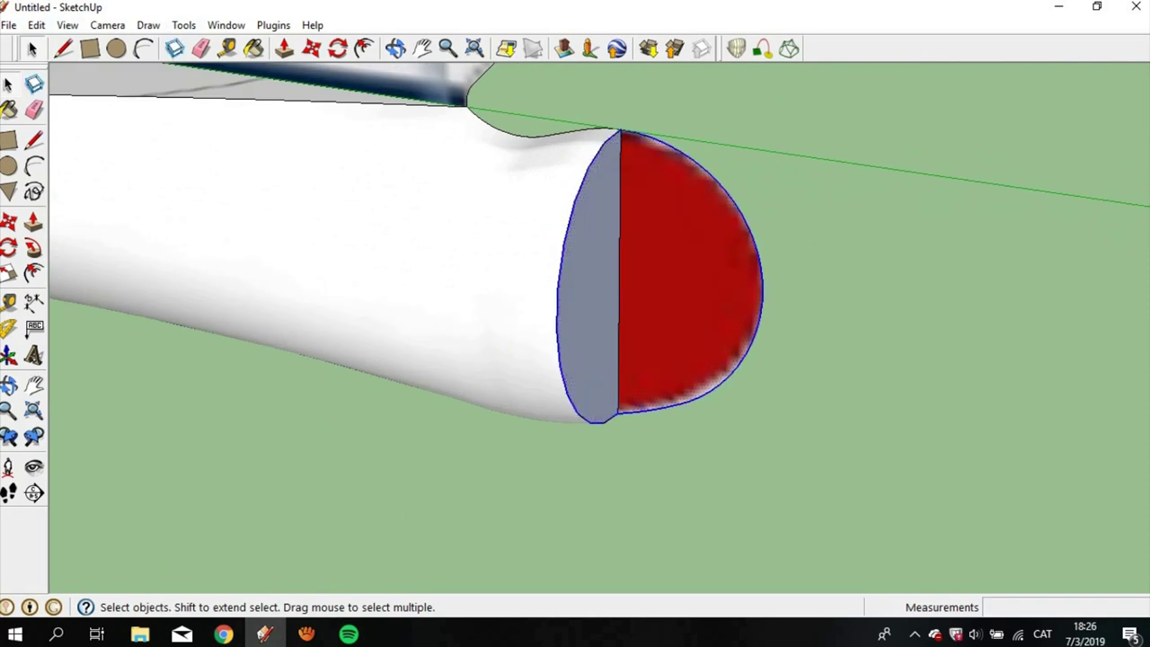
click(789, 48)
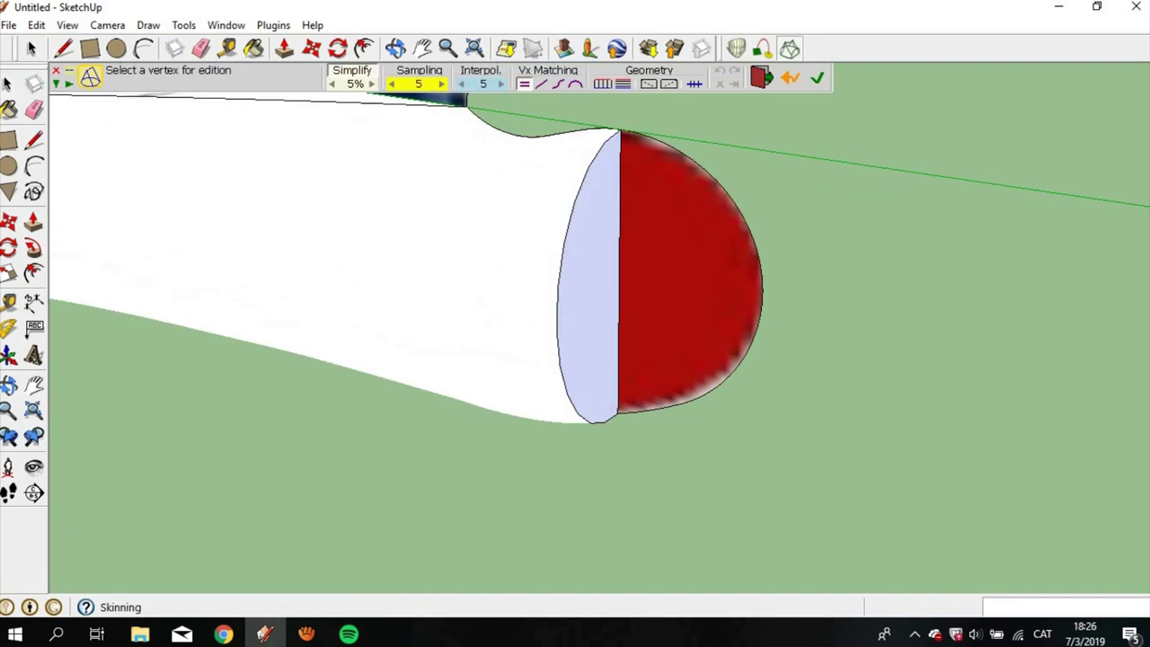
key(space)
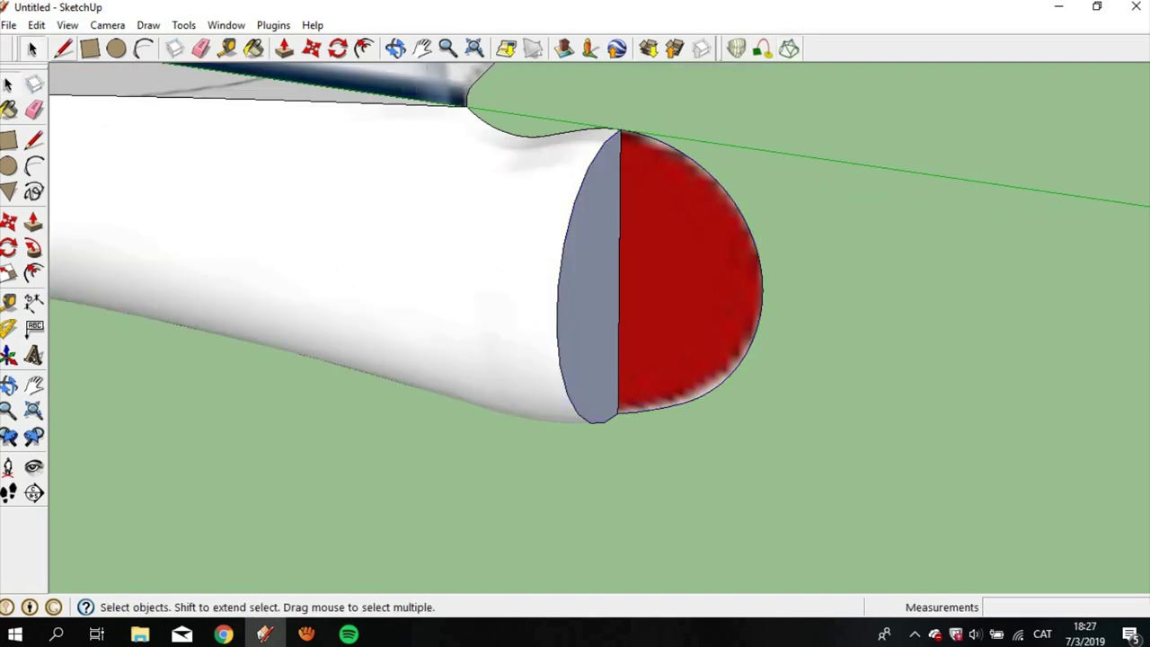
Step: Draw guide lines from the end-cap centre, including one running along the red axis
key(l)
click(618, 283)
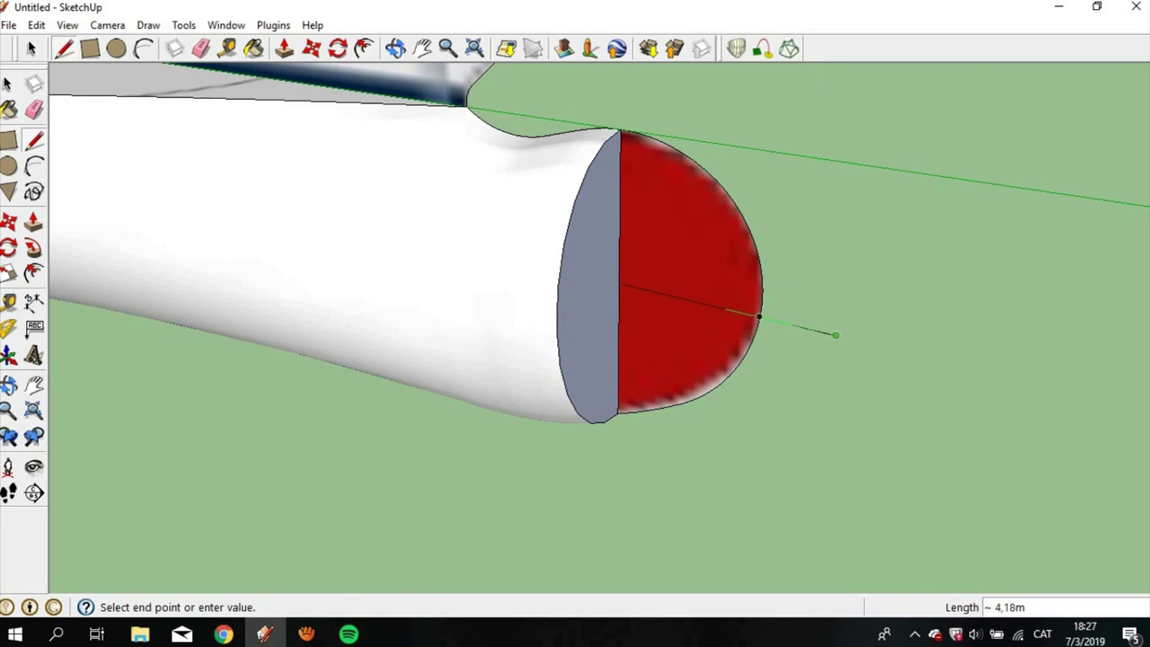
click(834, 335)
key(e)
key(l)
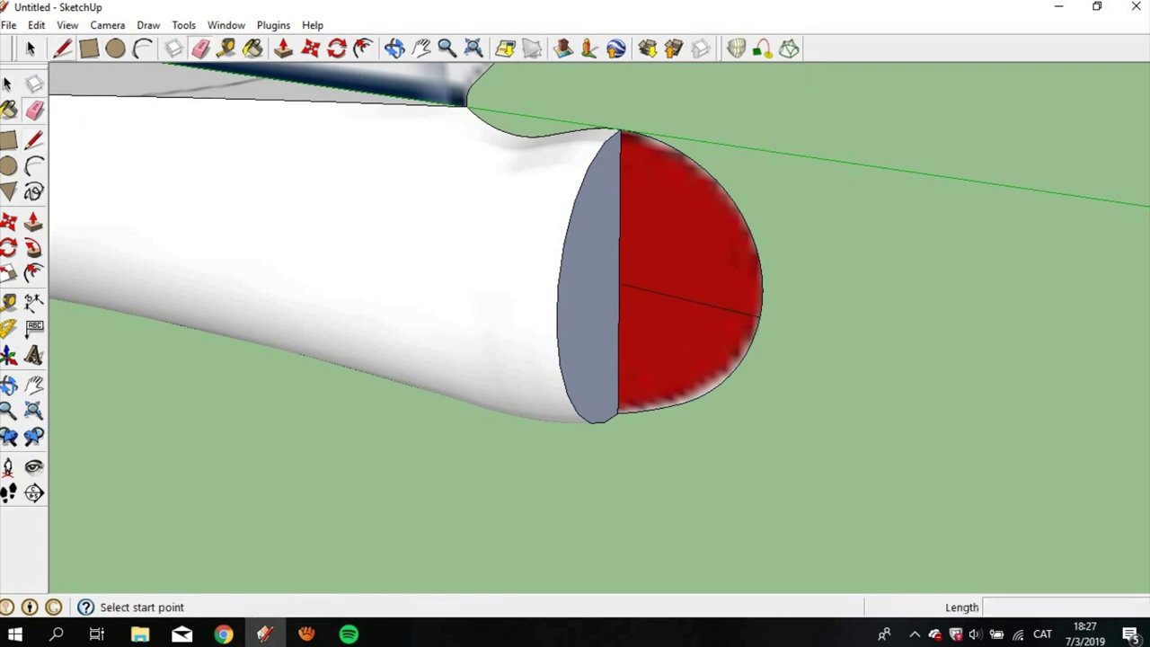
click(760, 314)
key(Escape)
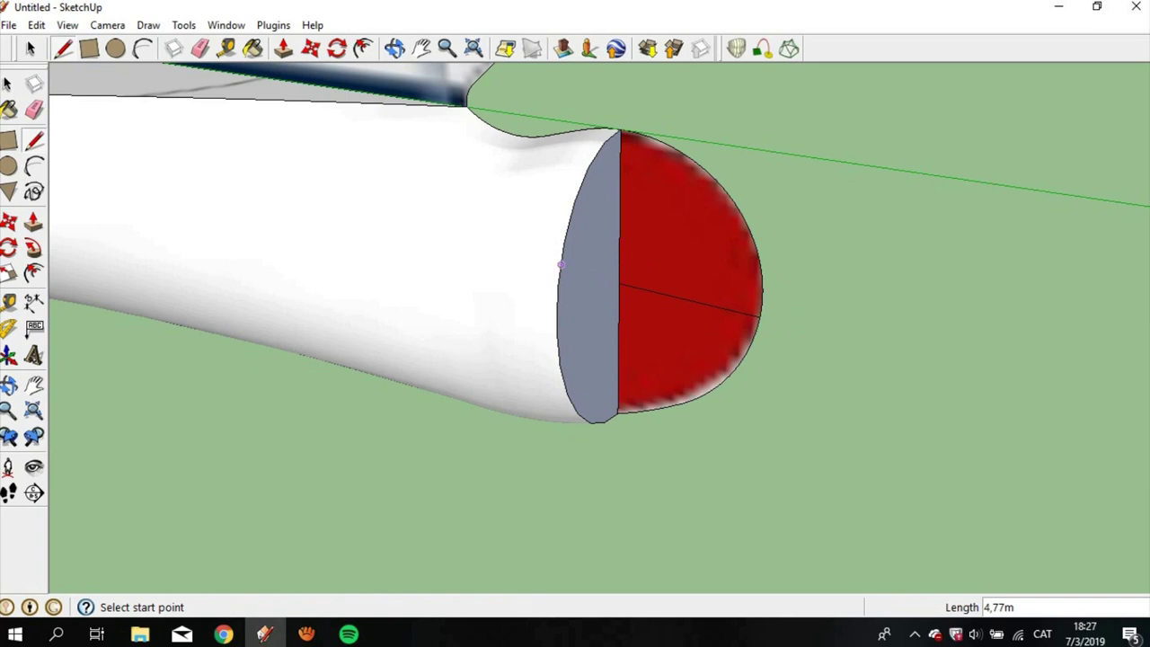
click(619, 283)
click(393, 447)
key(Escape)
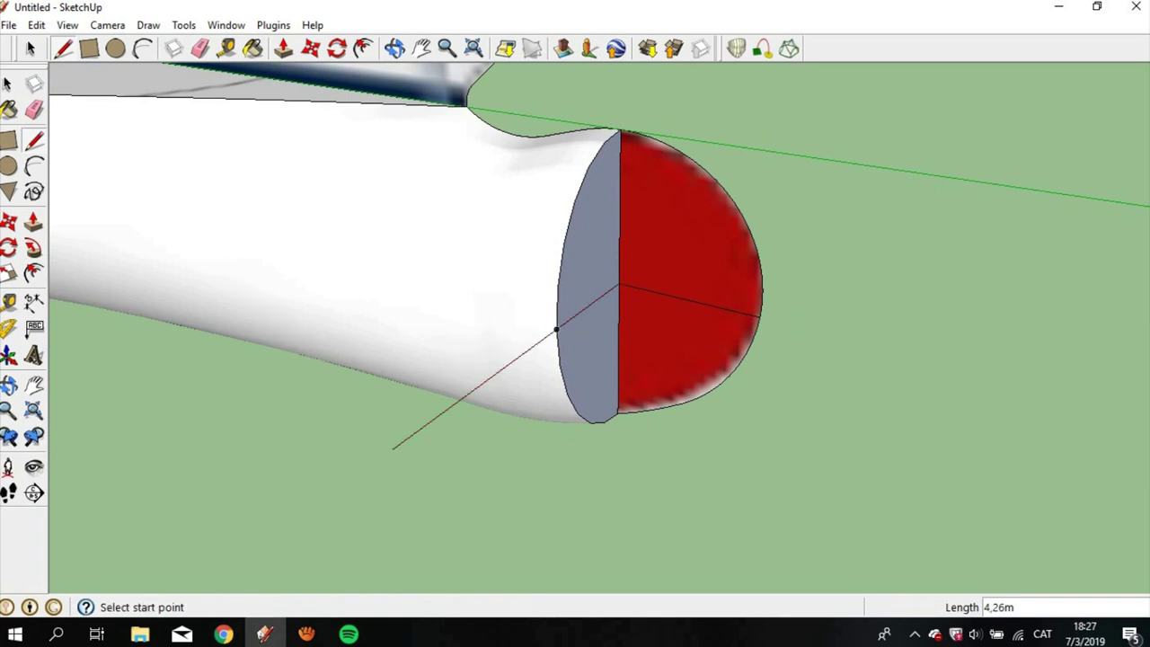
Step: Draw a closed outline from the axis point to the circle edge, forming a flat face below the cap
click(556, 330)
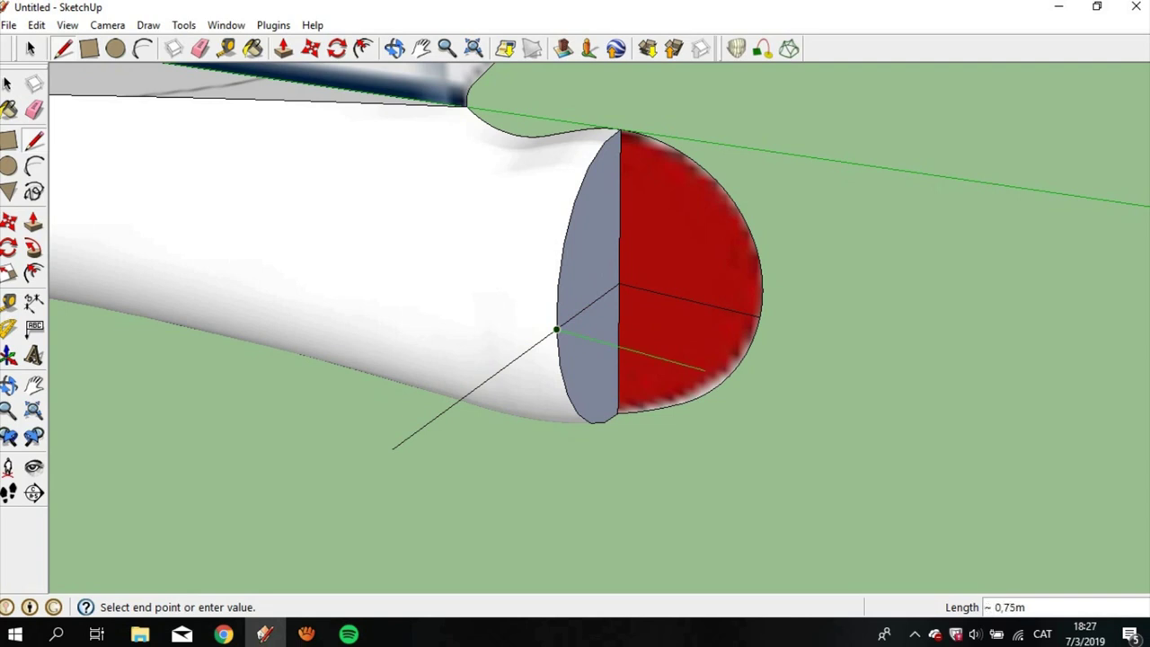
click(751, 383)
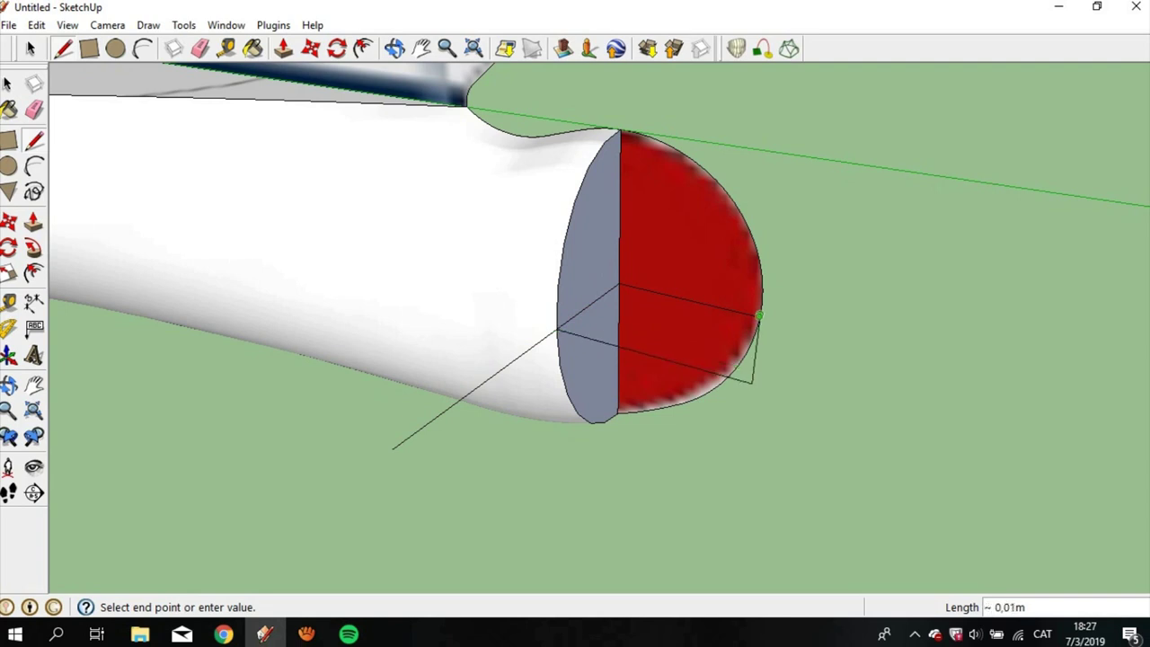
scroll(759, 315, up, 3)
click(759, 315)
click(760, 314)
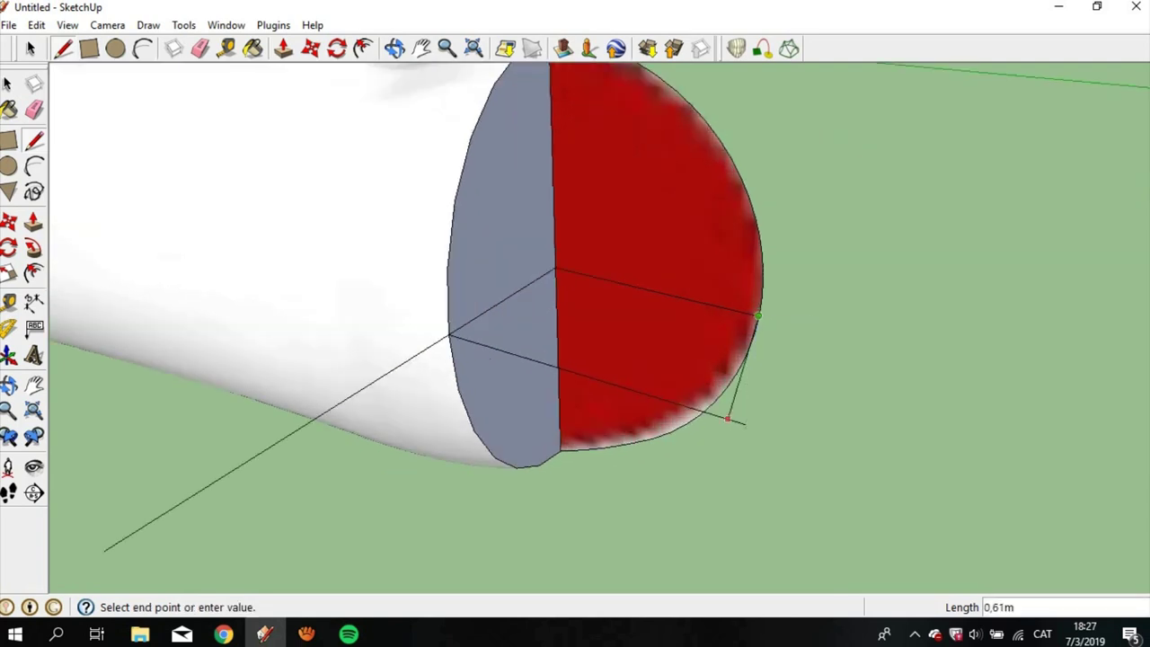
click(728, 419)
Step: Add an arc from the grey edge to the red rim, then erase the face below it and the guide line
key(a)
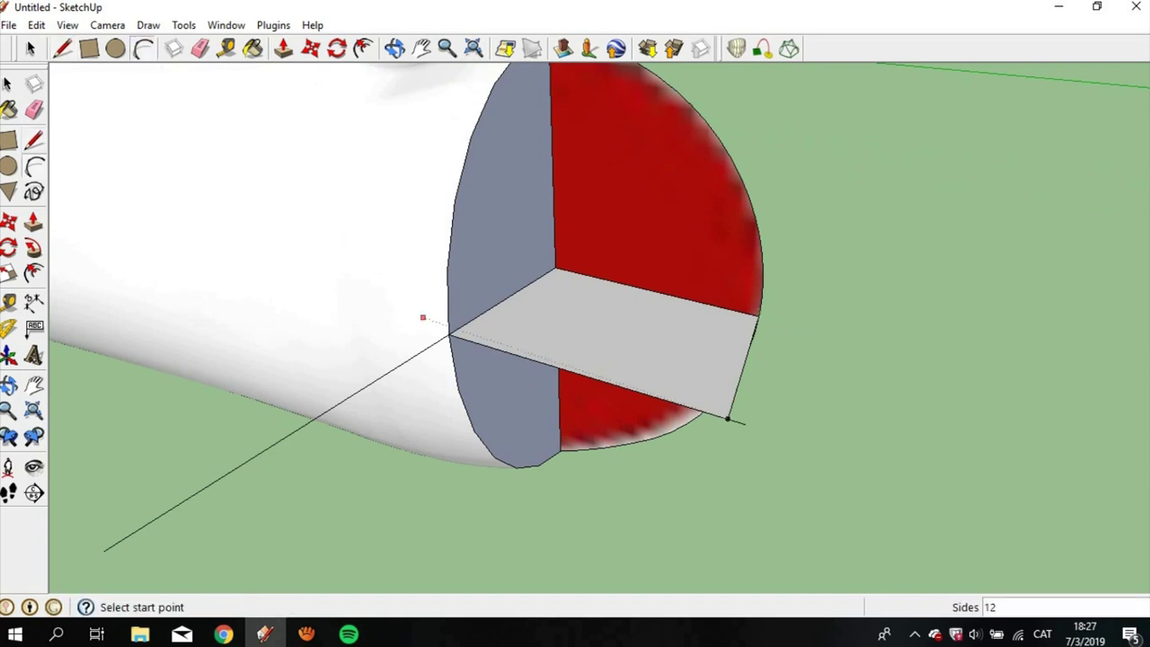
click(450, 335)
click(738, 312)
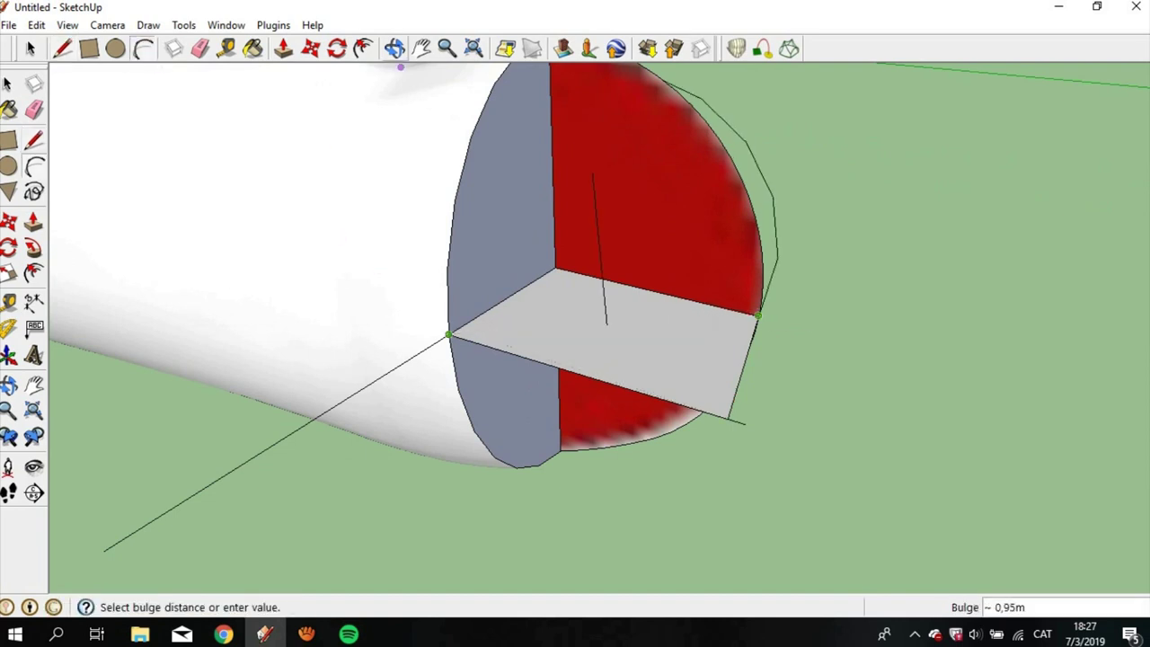
middle_drag(601, 180, 629, 269)
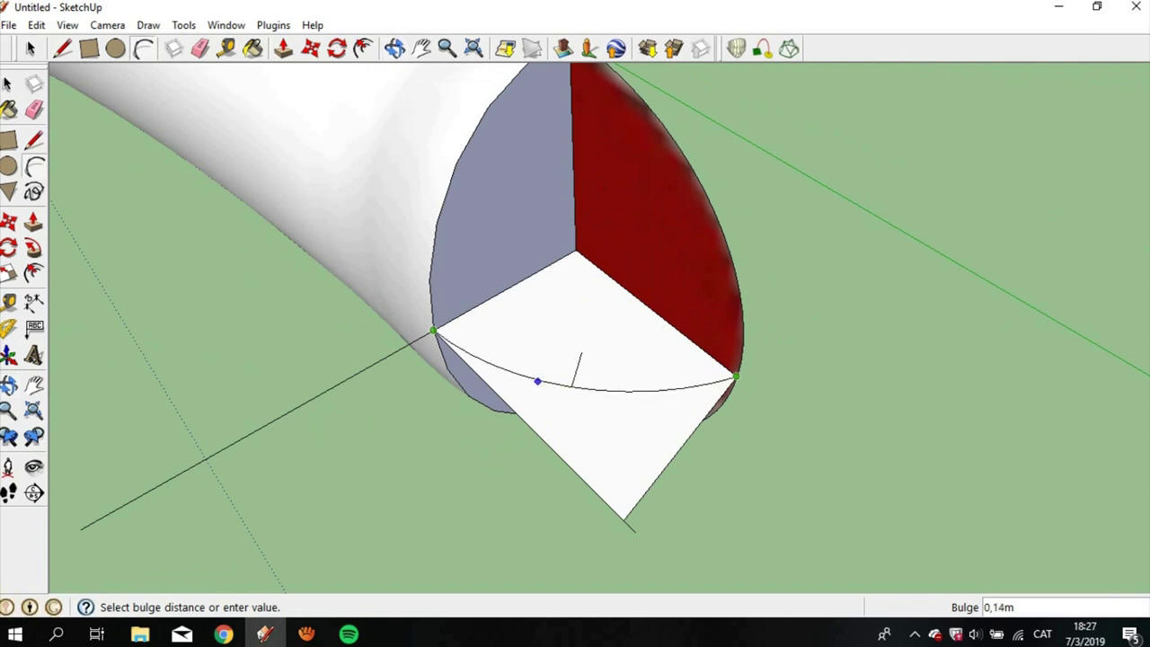
click(541, 379)
key(e)
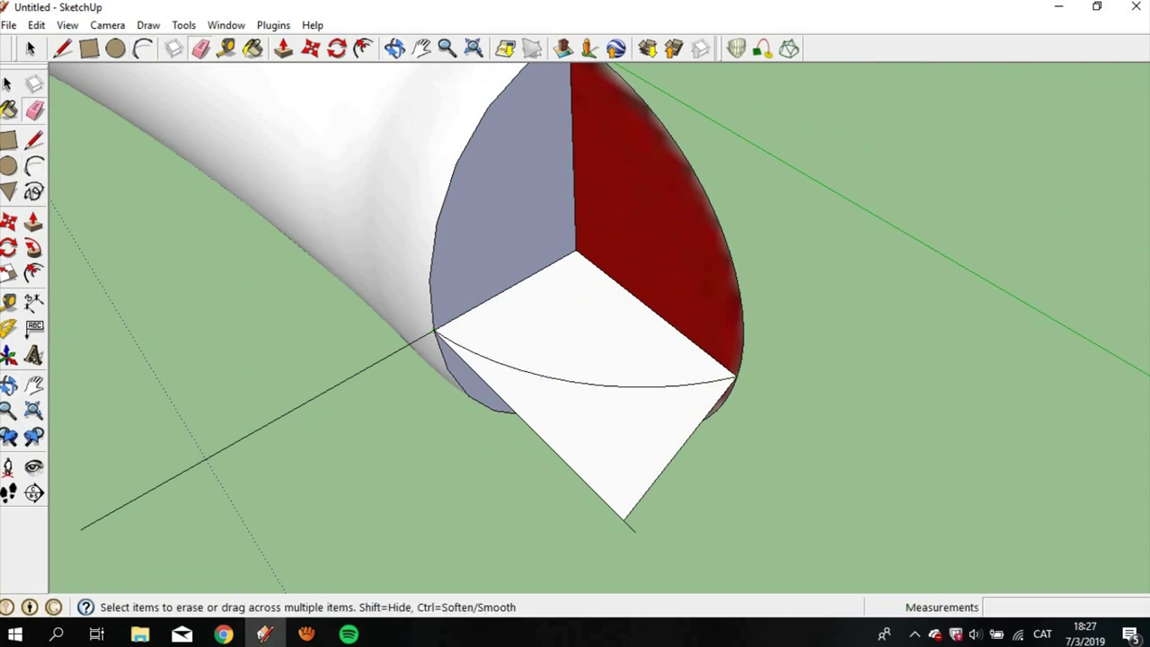
drag(629, 526, 624, 519)
drag(269, 449, 252, 418)
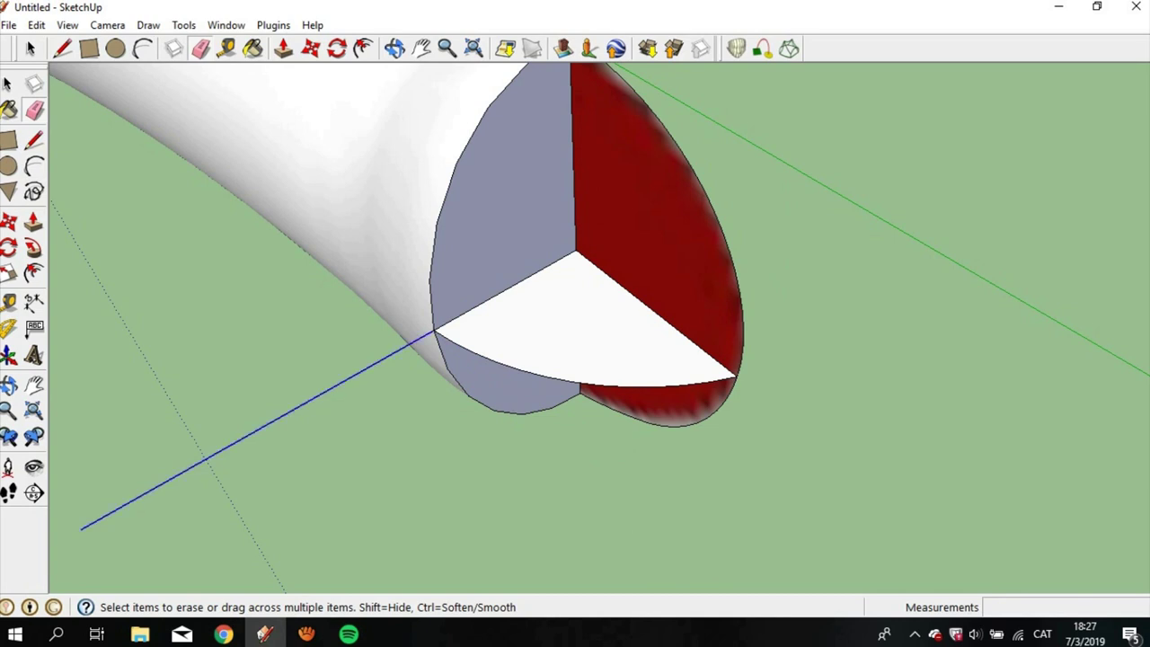
key(space)
double_click(585, 324)
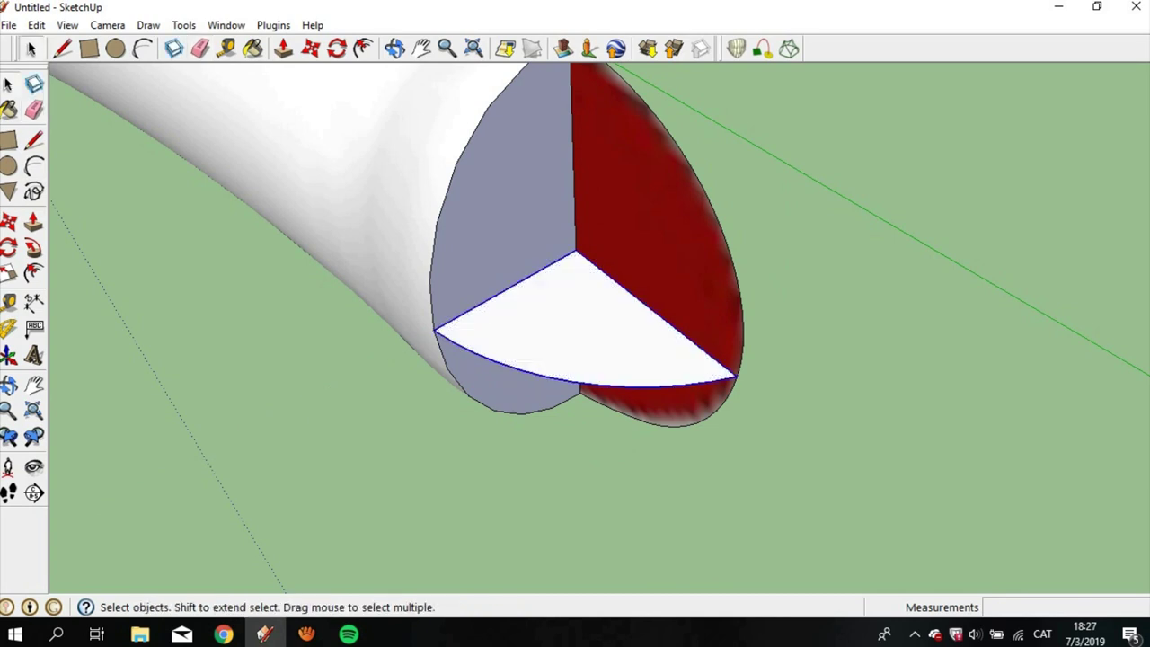
click(270, 162)
key(Delete)
scroll(509, 221, down, 1)
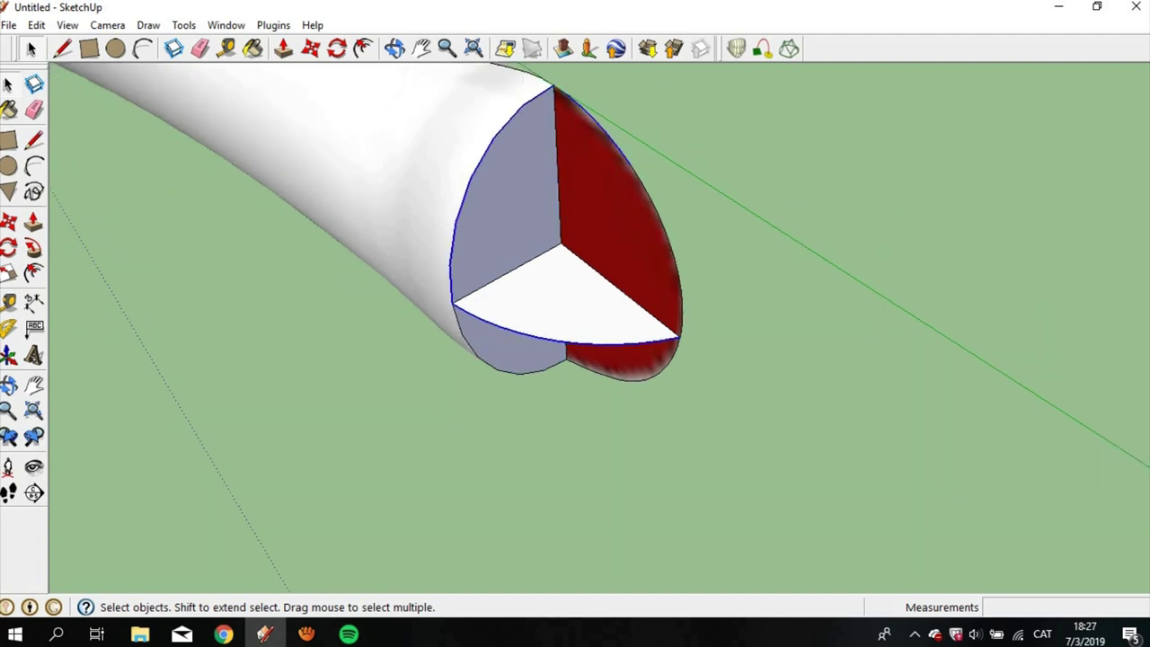
key(ctrl+a)
shift+click(508, 198)
shift+click(557, 297)
click(557, 296)
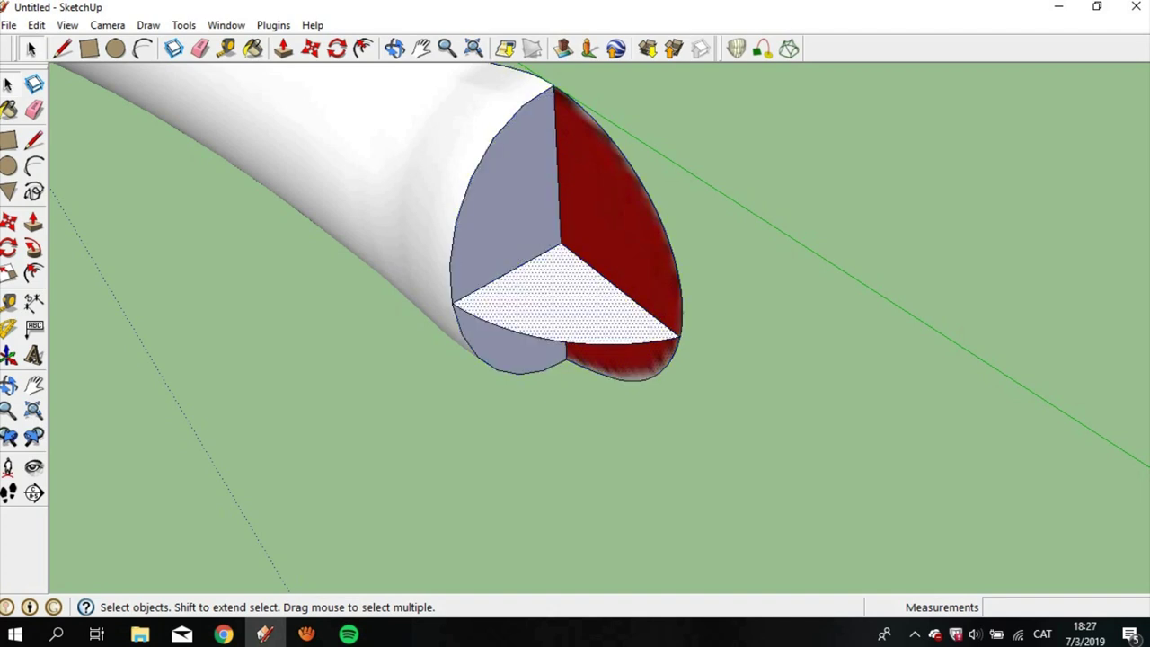
click(539, 339)
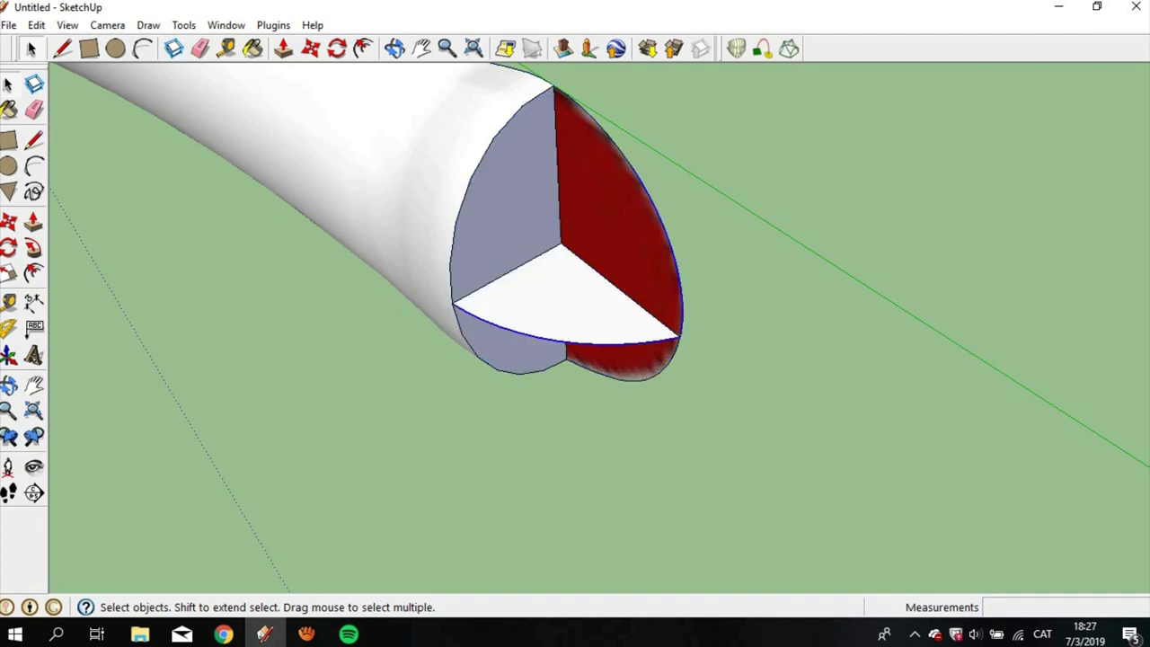
shift+click(464, 199)
click(789, 48)
scroll(555, 226, up, 1)
key(space)
scroll(325, 112, up, 2)
scroll(599, 328, up, 1)
scroll(564, 269, down, 3)
scroll(575, 297, up, 1)
scroll(629, 297, up, 2)
scroll(629, 297, up, 3)
scroll(629, 297, down, 2)
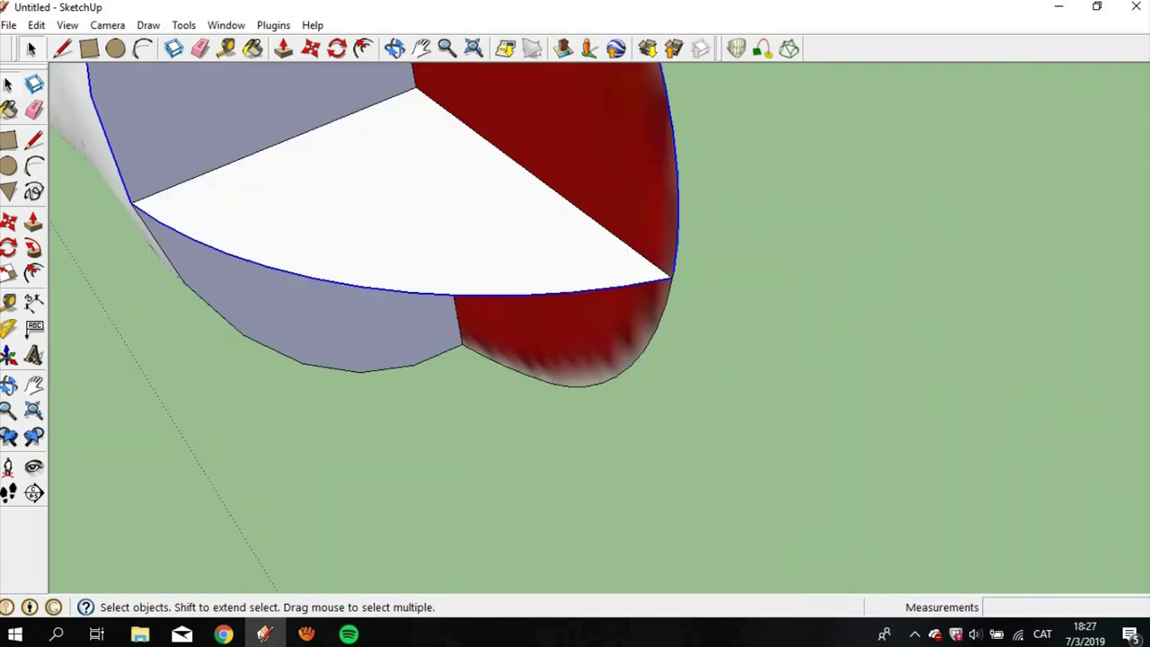
click(789, 47)
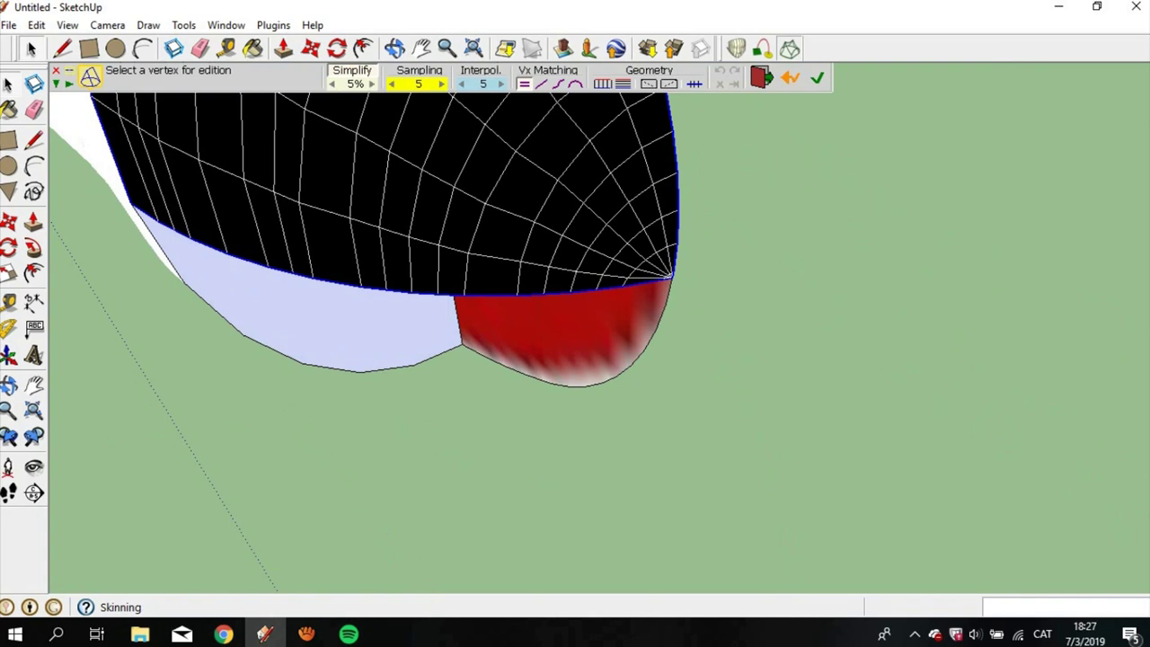
middle_drag(539, 360, 629, 360)
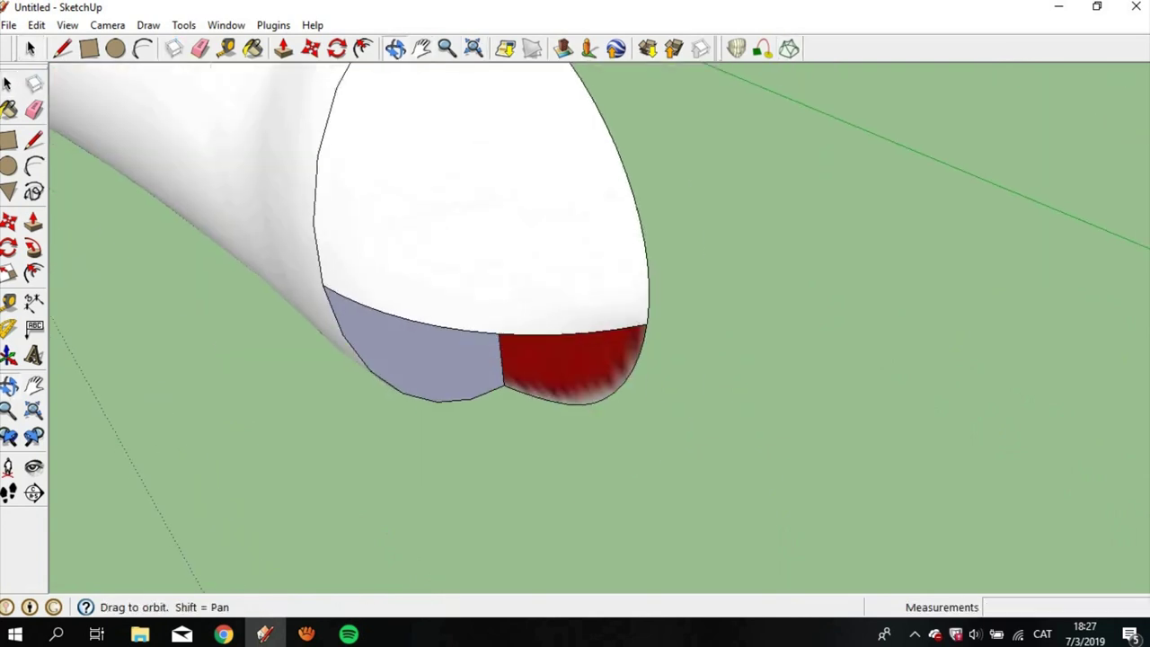
key(space)
click(441, 351)
click(387, 356)
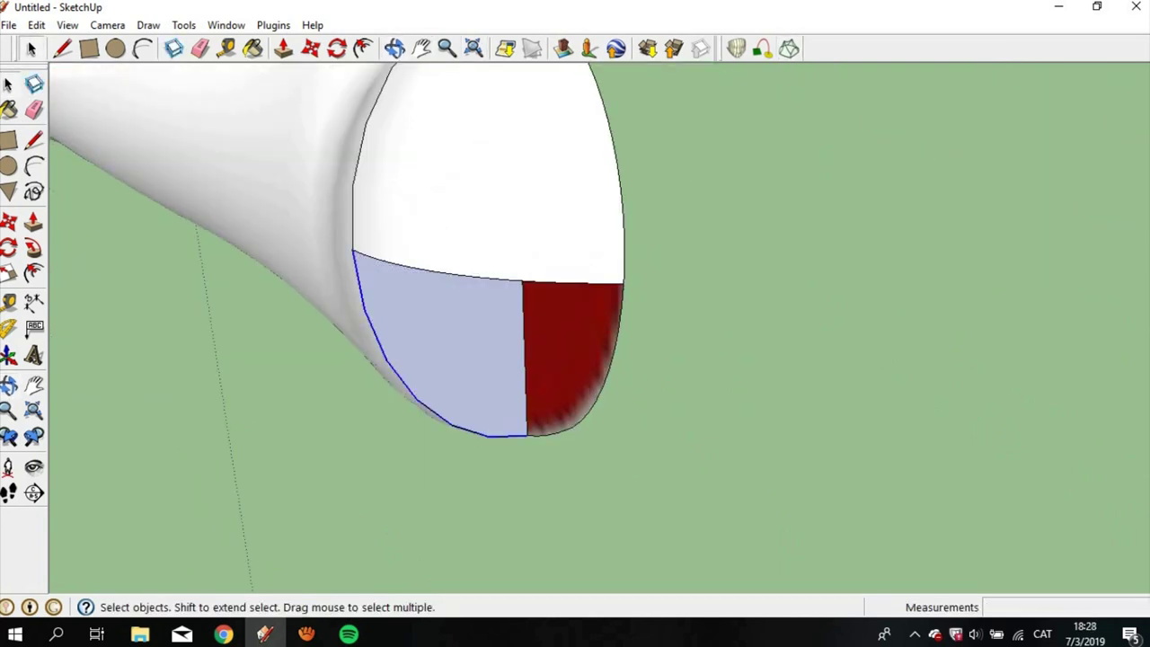
shift+click(610, 364)
shift+click(477, 275)
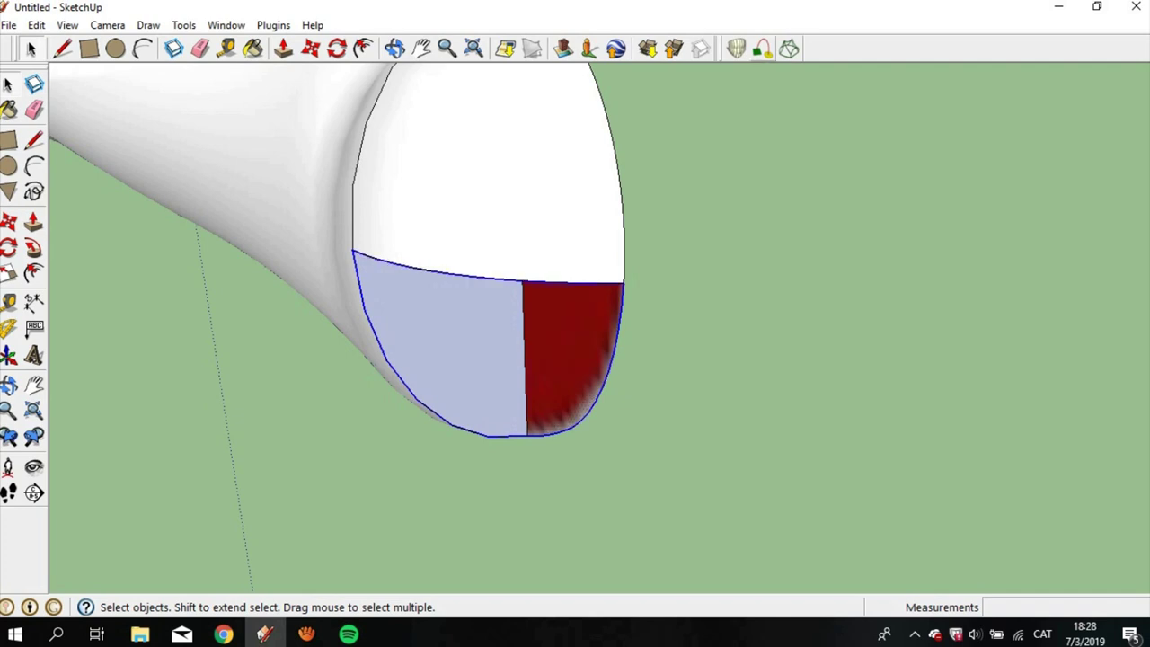
click(789, 49)
key(Return)
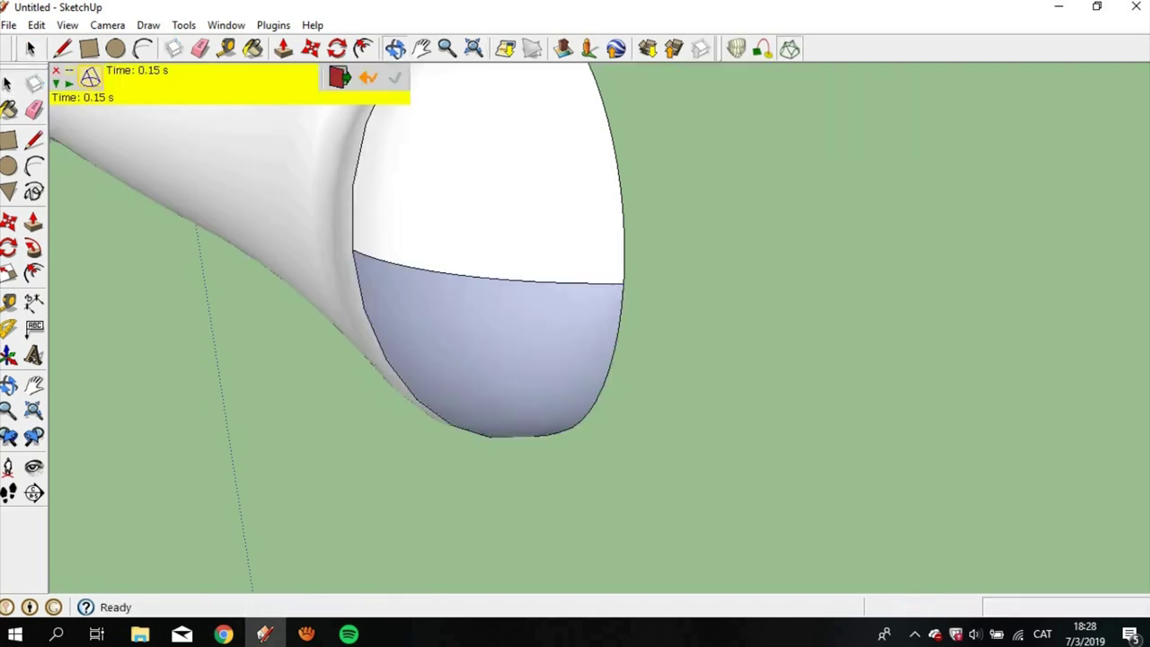
middle_drag(575, 359, 359, 341)
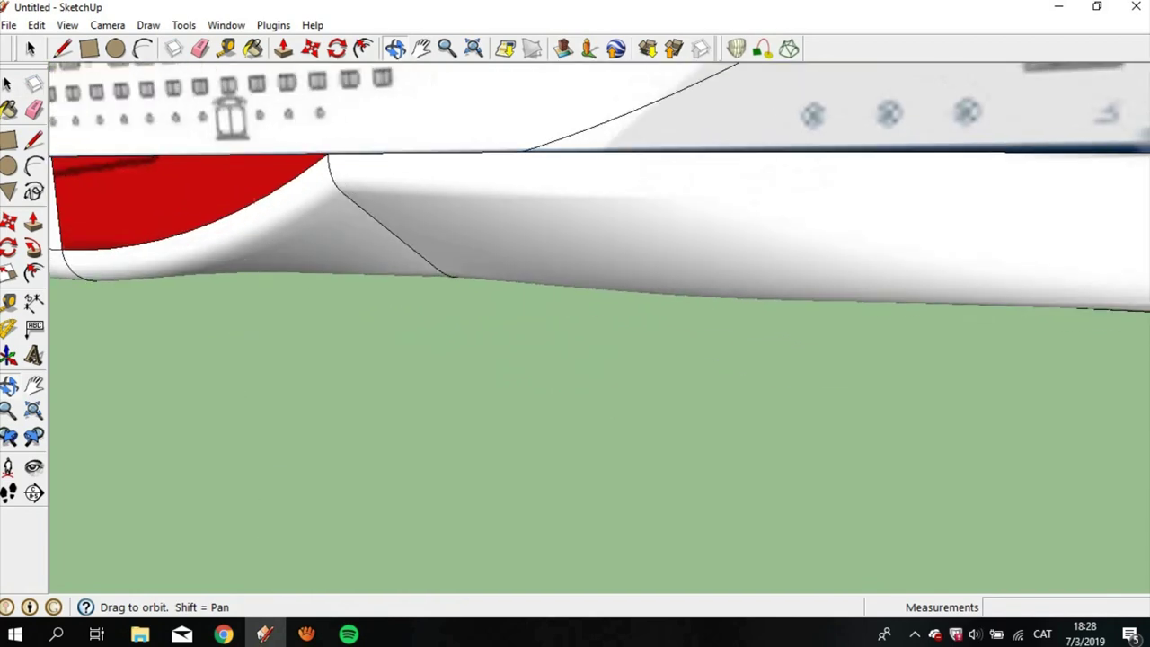
middle_drag(575, 360, 449, 359)
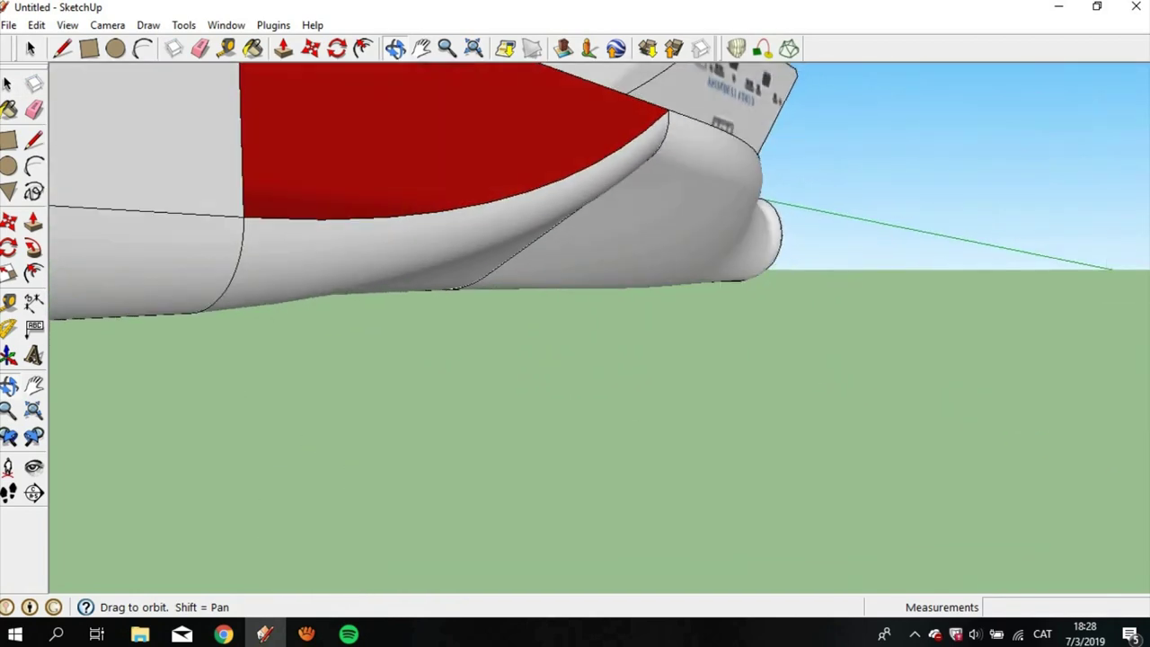
middle_drag(575, 360, 467, 360)
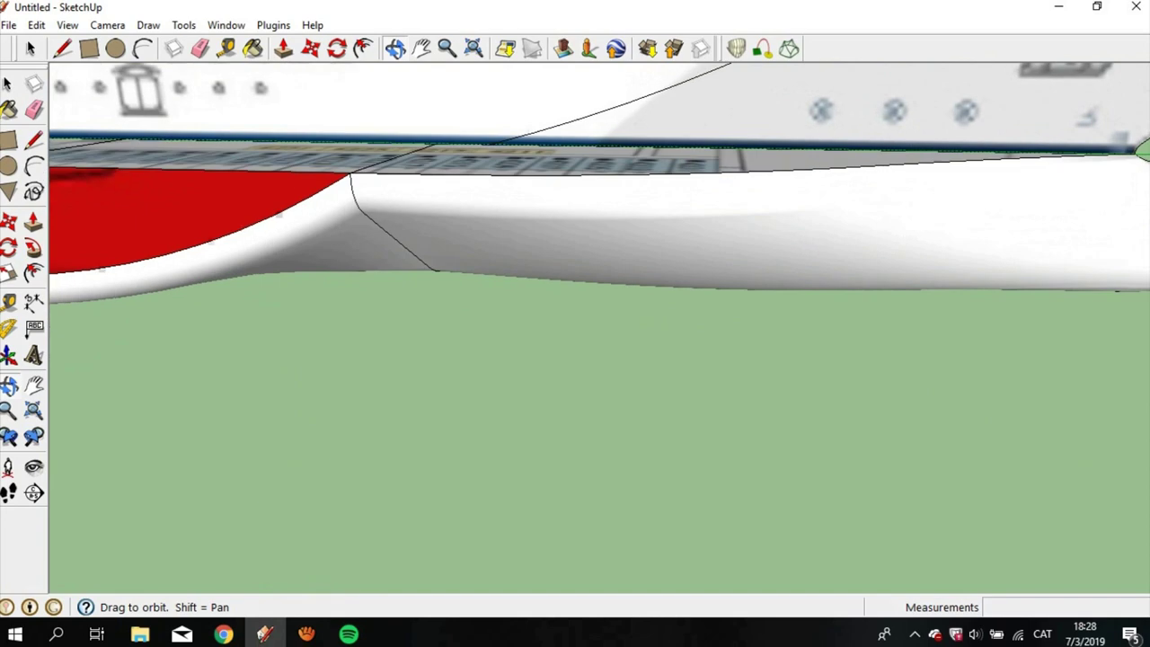
mouse_move(575, 377)
mouse_down()
mouse_move(431, 359)
mouse_move(503, 341)
mouse_move(669, 367)
mouse_move(710, 346)
mouse_up()
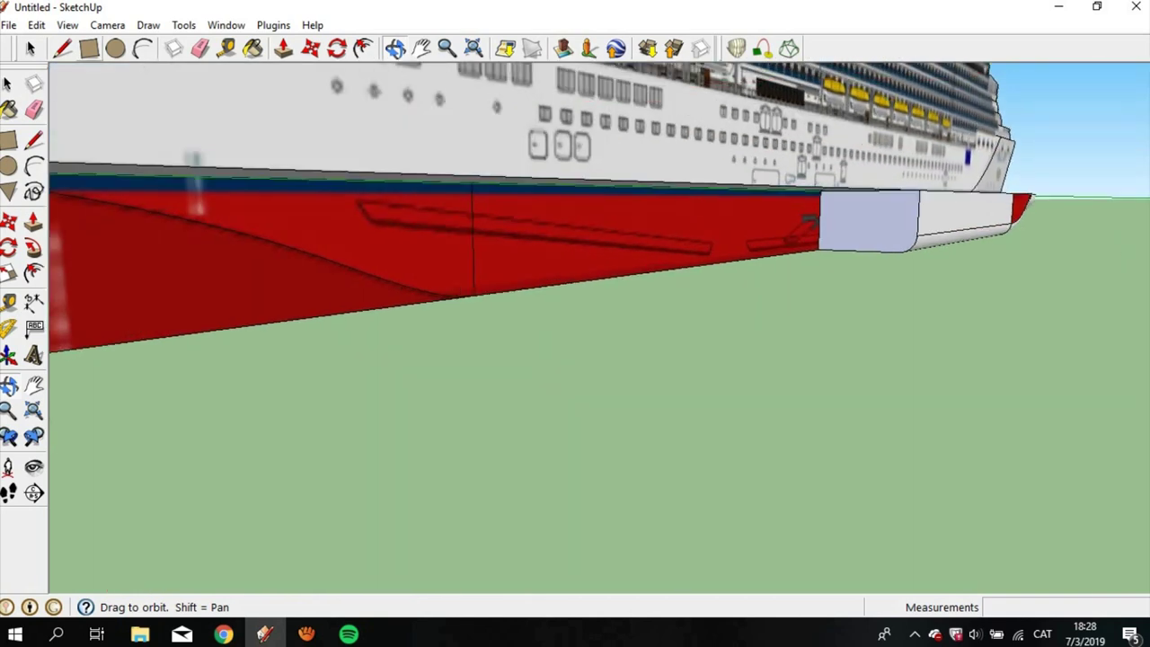
key(space)
Step: Copy the rounded white stern block and paste the copy mid-hull
click(869, 220)
key(ctrl+c)
key(ctrl+v)
click(473, 296)
key(m)
key(o)
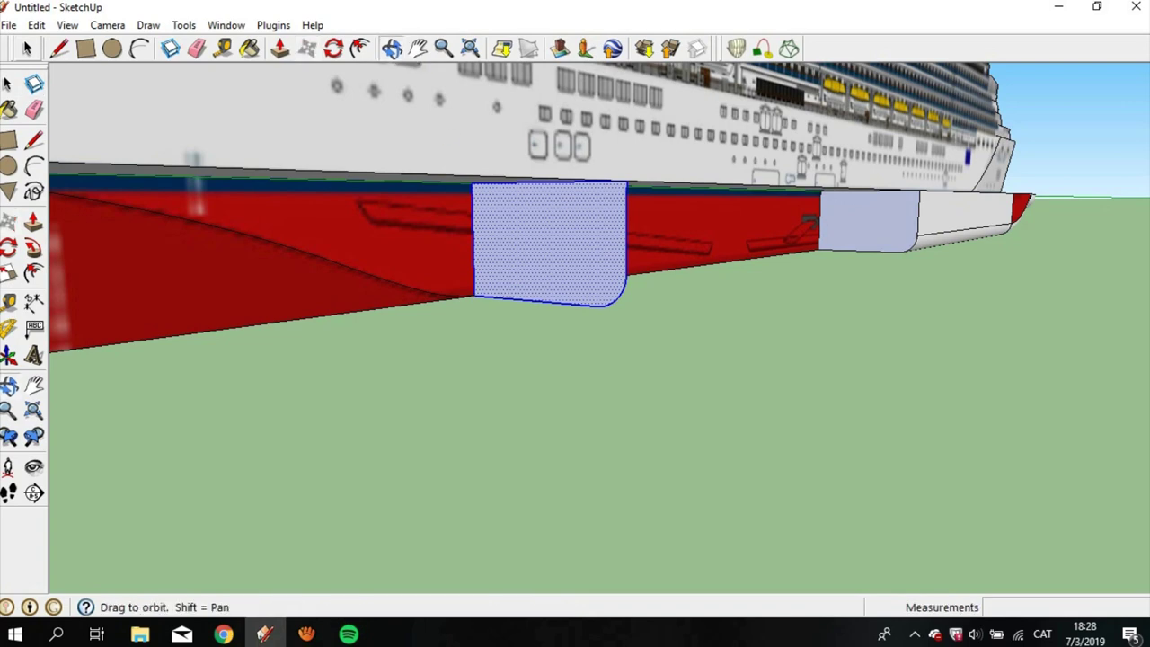
key(space)
click(326, 339)
Step: Push/Pull the copy's face about 15.01 m toward the stern, then orbit below the red hull end
key(l)
key(p)
click(557, 232)
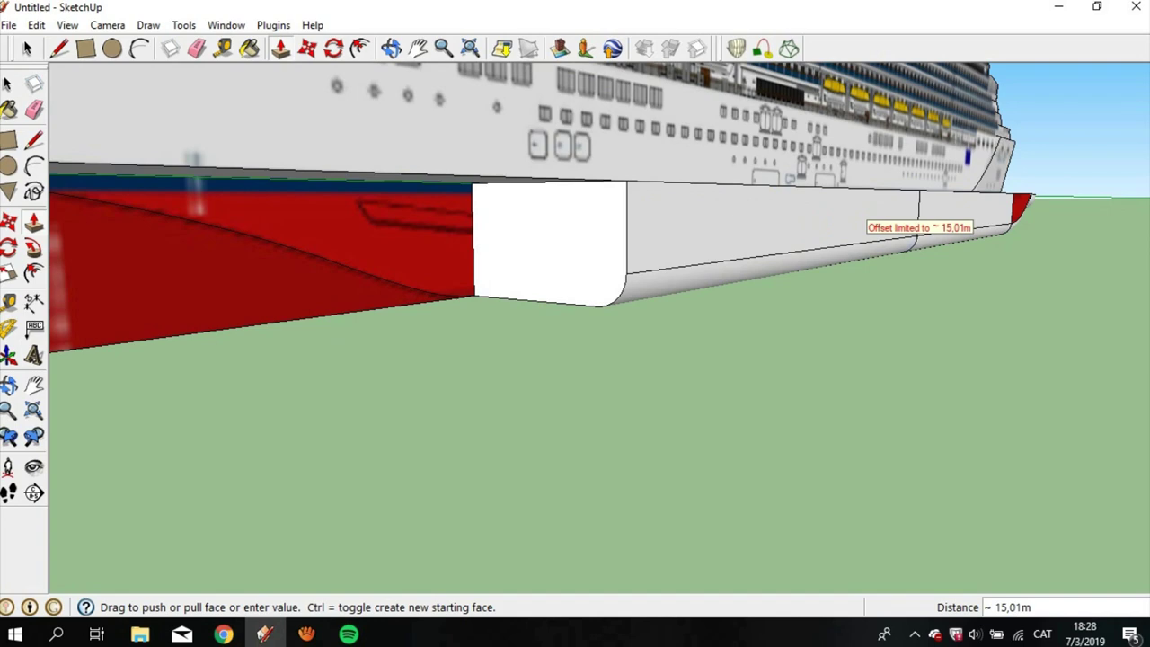
click(861, 216)
click(27, 48)
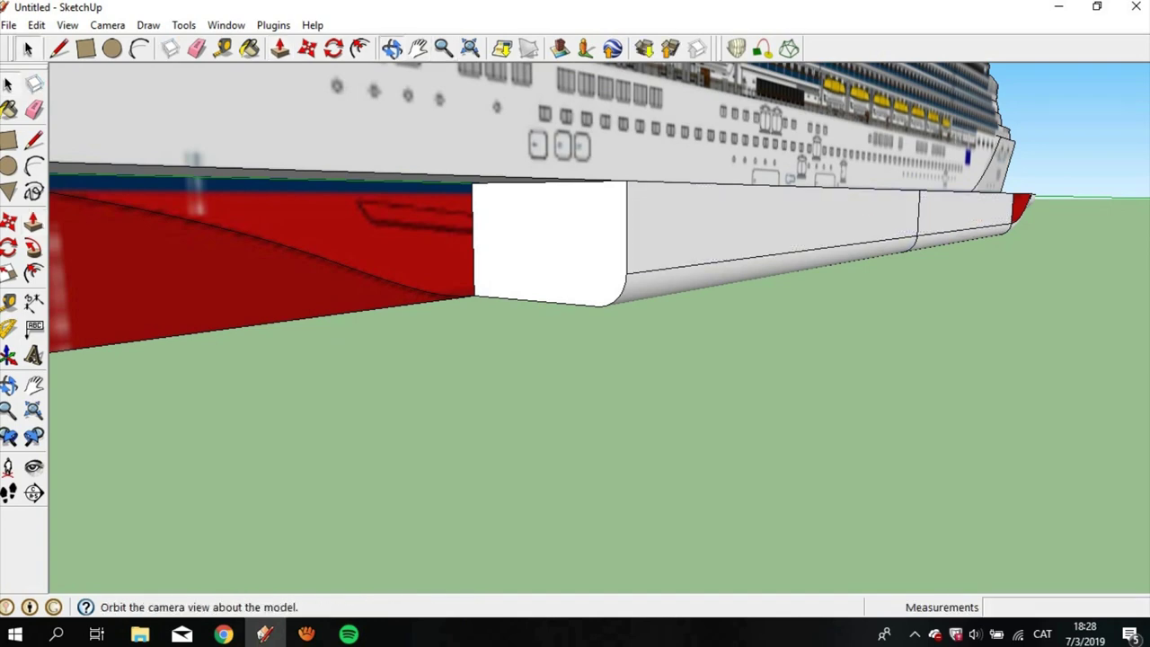
click(391, 49)
drag(575, 359, 504, 395)
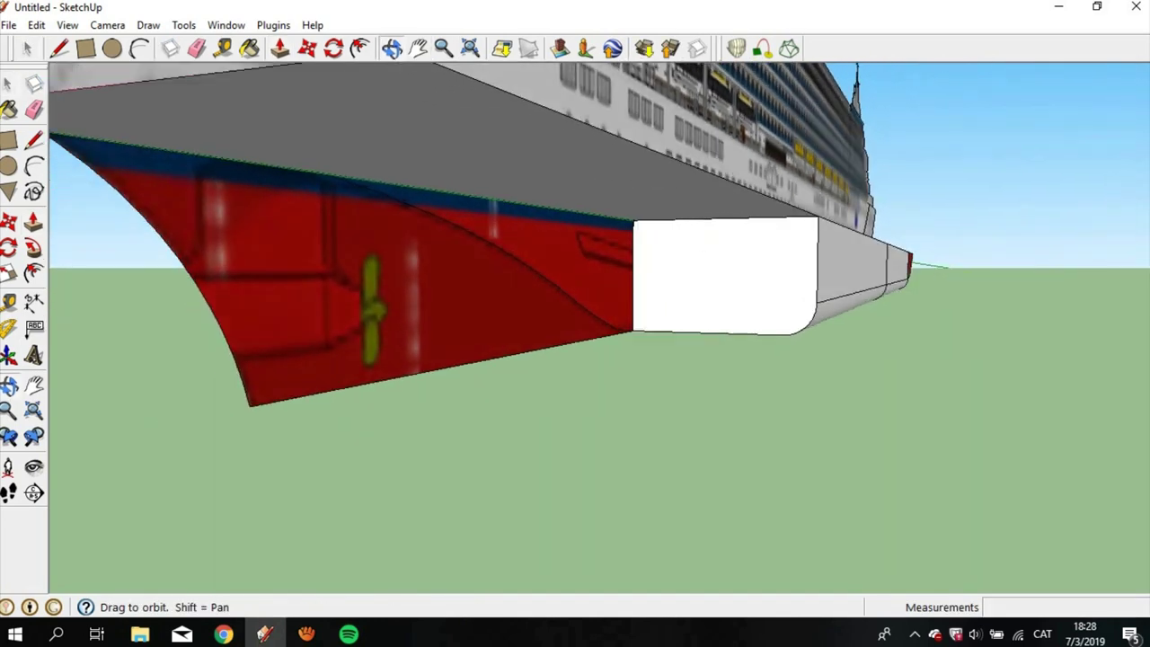
Step: Trace lines along the hull's upper edge and down its side over the propeller section
click(60, 49)
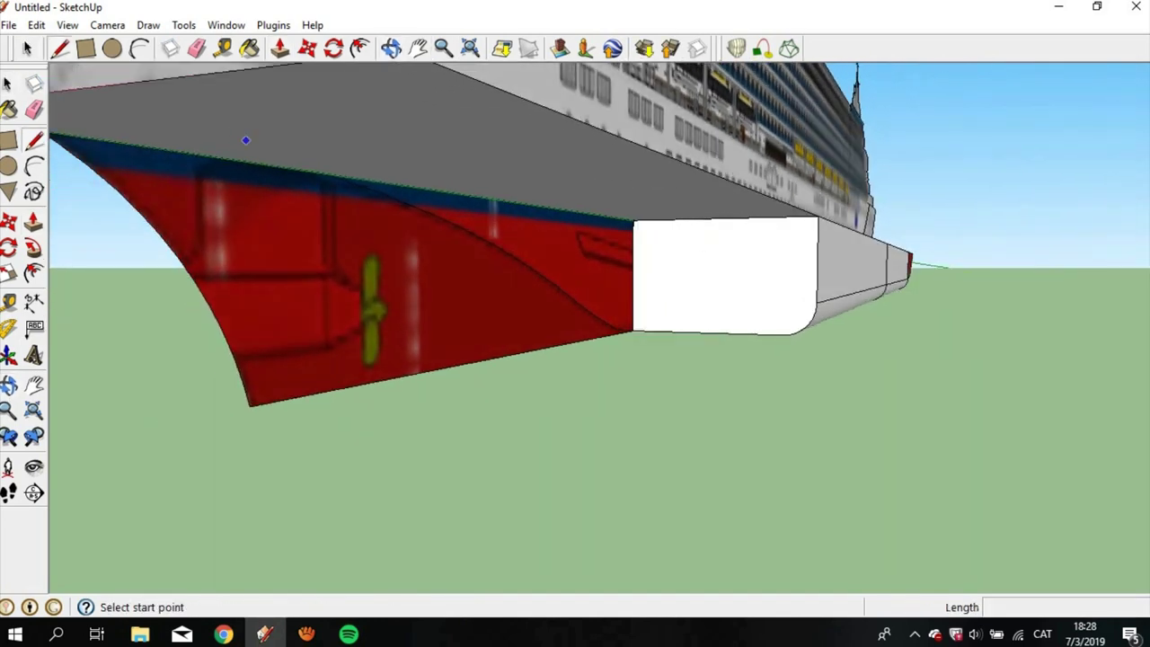
click(324, 173)
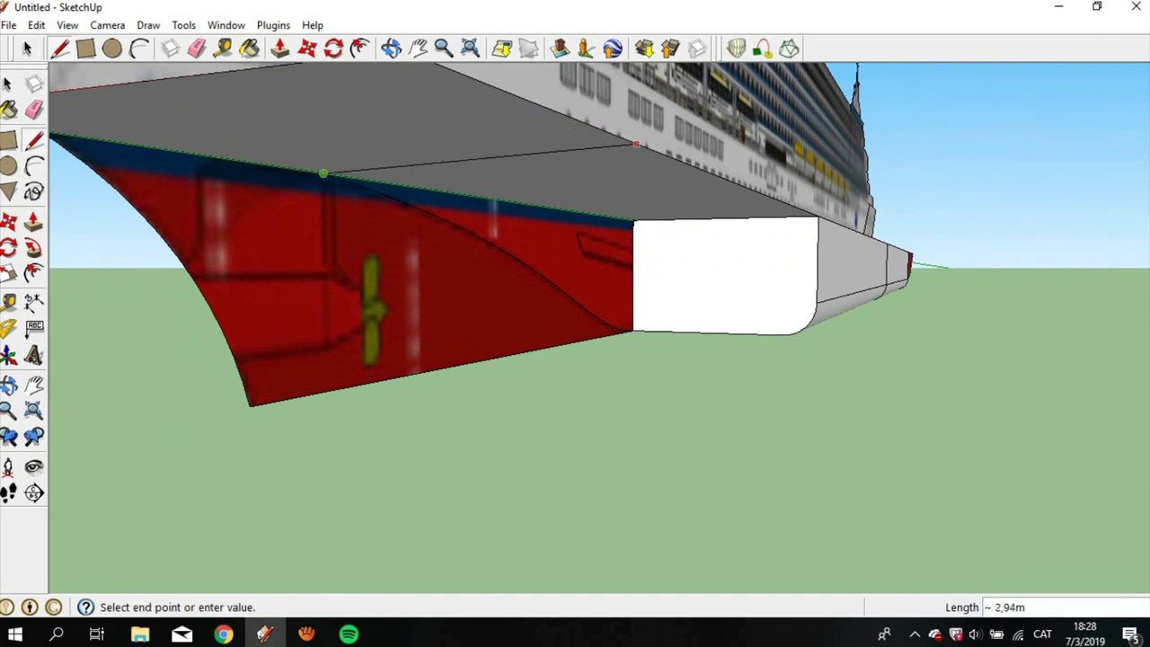
click(666, 156)
click(666, 156)
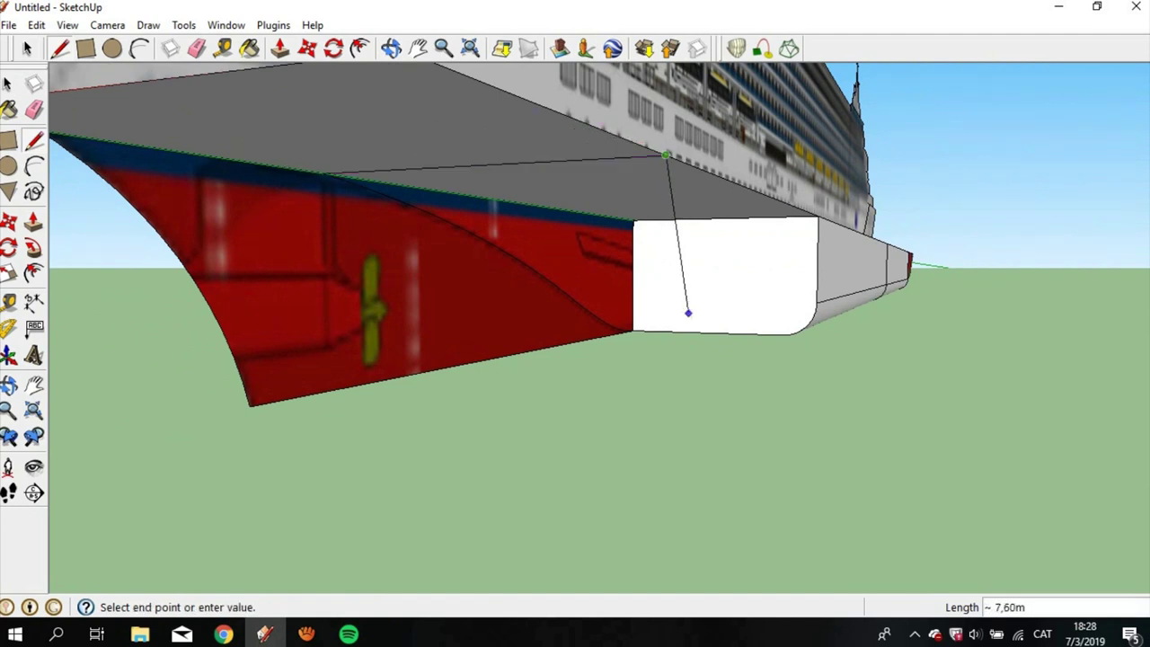
click(665, 435)
key(Escape)
Step: Close the rectangle along the hull bottom so a white face fills it, and remove the stray edge
click(324, 173)
click(328, 390)
click(328, 390)
click(663, 413)
key(e)
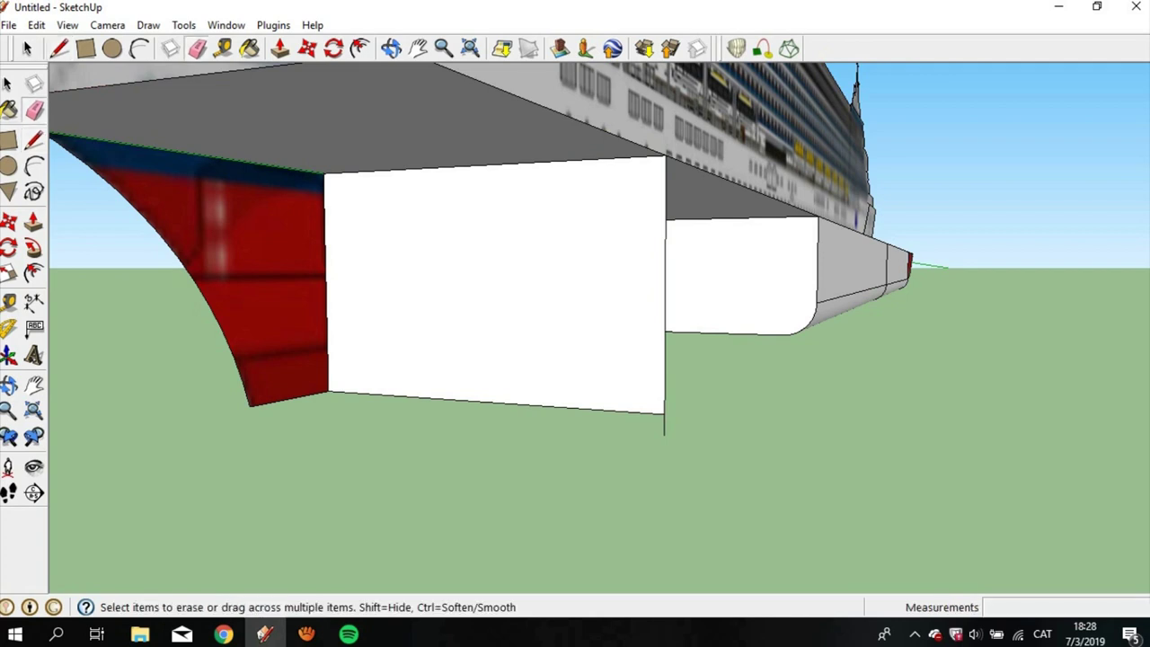
click(139, 48)
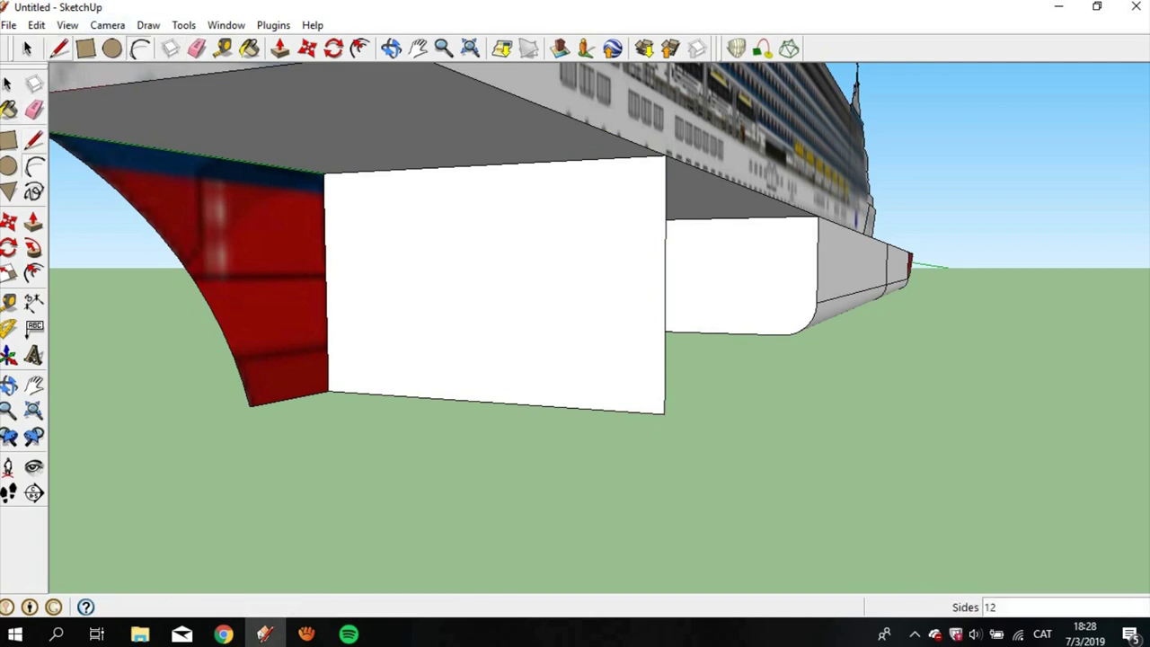
key(l)
middle_drag(344, 181, 359, 296)
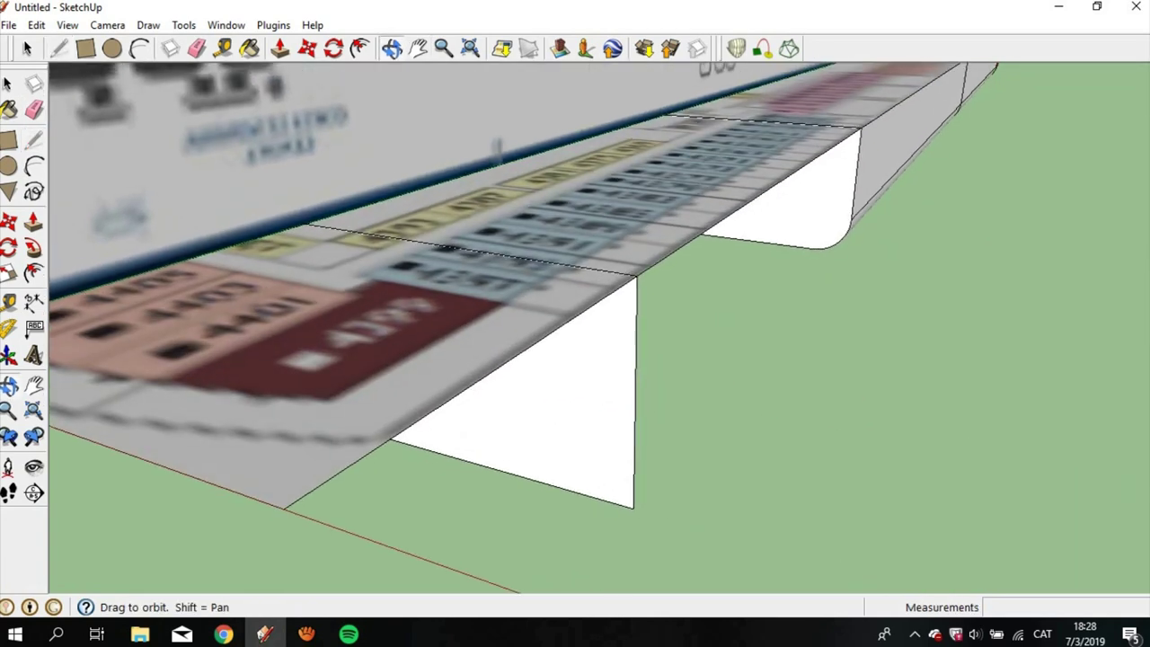
mouse_move(575, 377)
middle_down()
mouse_move(494, 216)
mouse_move(405, 247)
mouse_move(277, 266)
middle_up()
Step: Draw an arc from the panel's top corner following the red hull's curved upper edge
scroll(422, 256, up, 2)
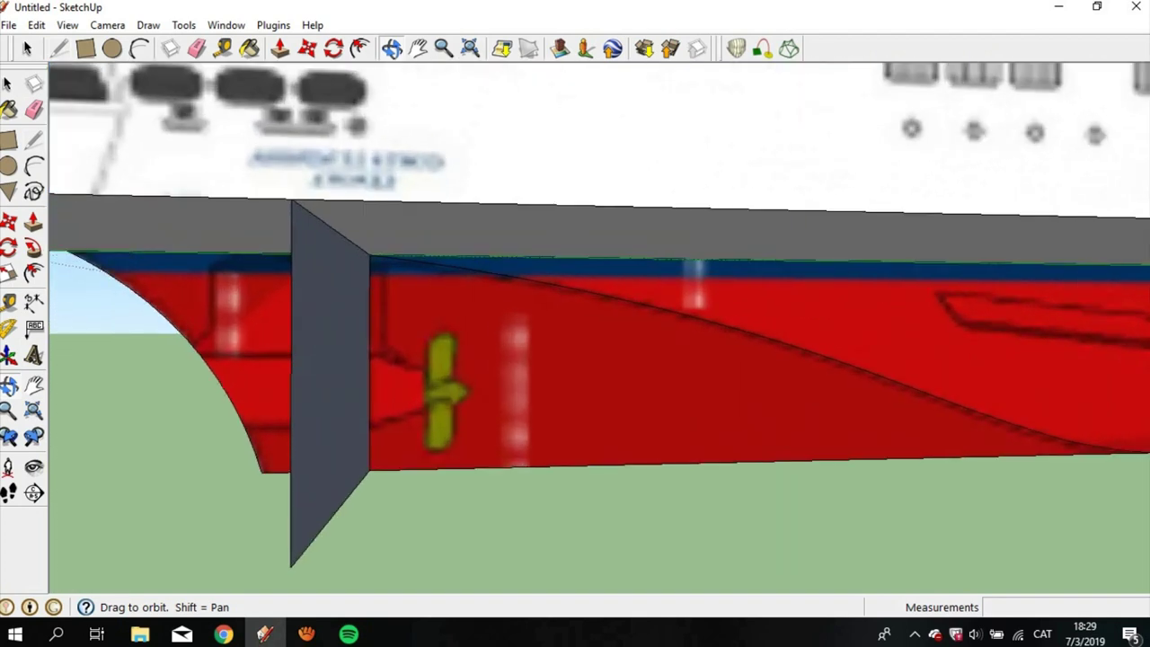
key(a)
scroll(499, 252, up, 2)
click(268, 293)
click(781, 352)
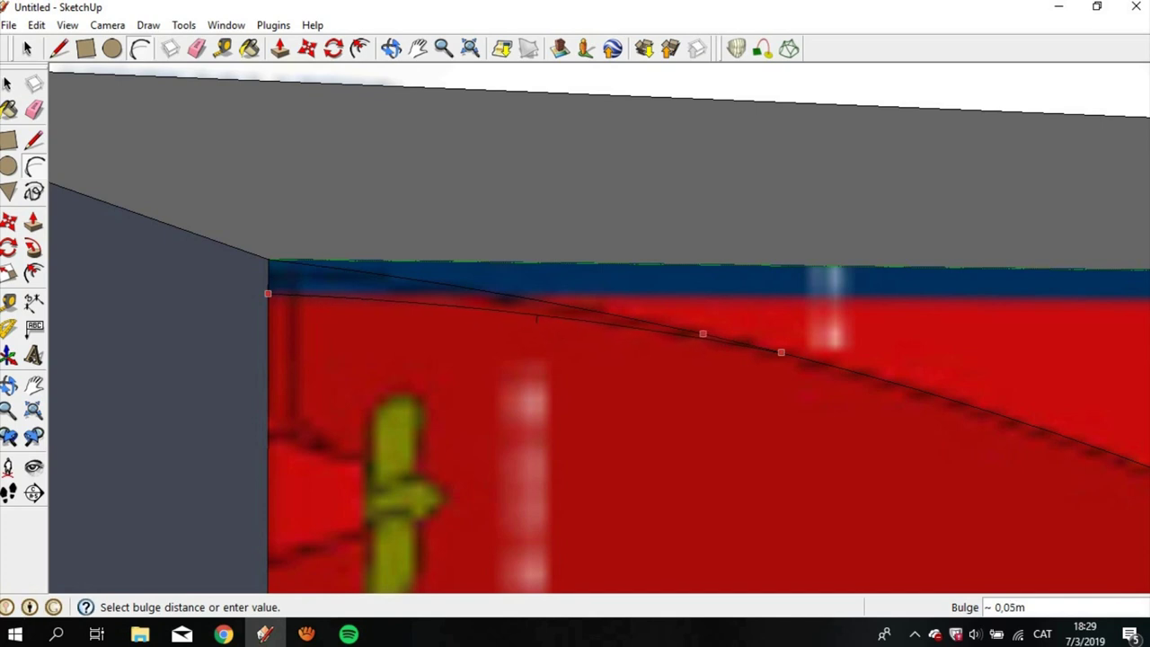
click(536, 319)
Step: Erase the straight chord edge under the arc, then zoom out to an angled side view
click(34, 109)
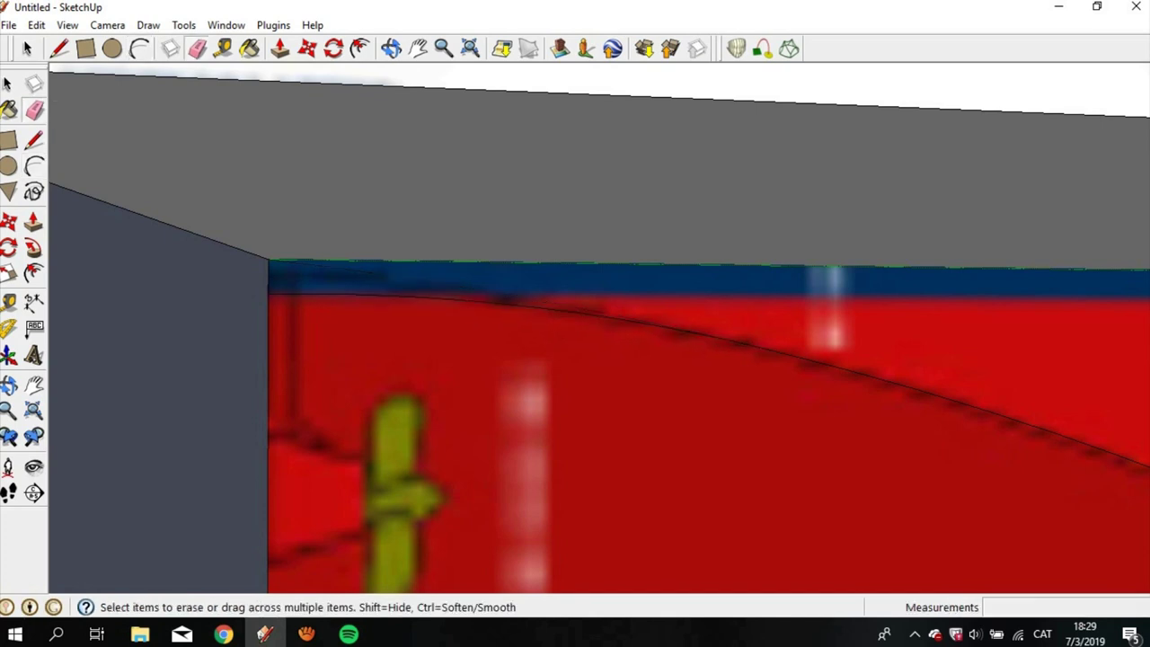
scroll(629, 360, up, 2)
scroll(629, 360, up, 2)
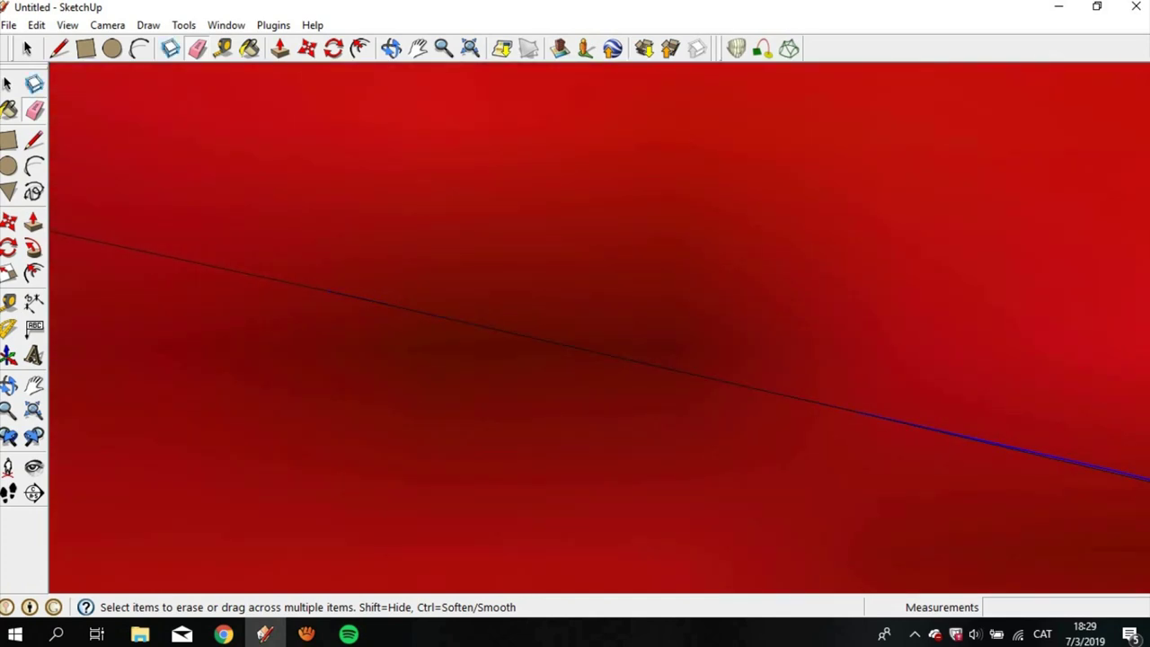
scroll(576, 341, down, 2)
scroll(576, 341, down, 2)
scroll(575, 341, down, 3)
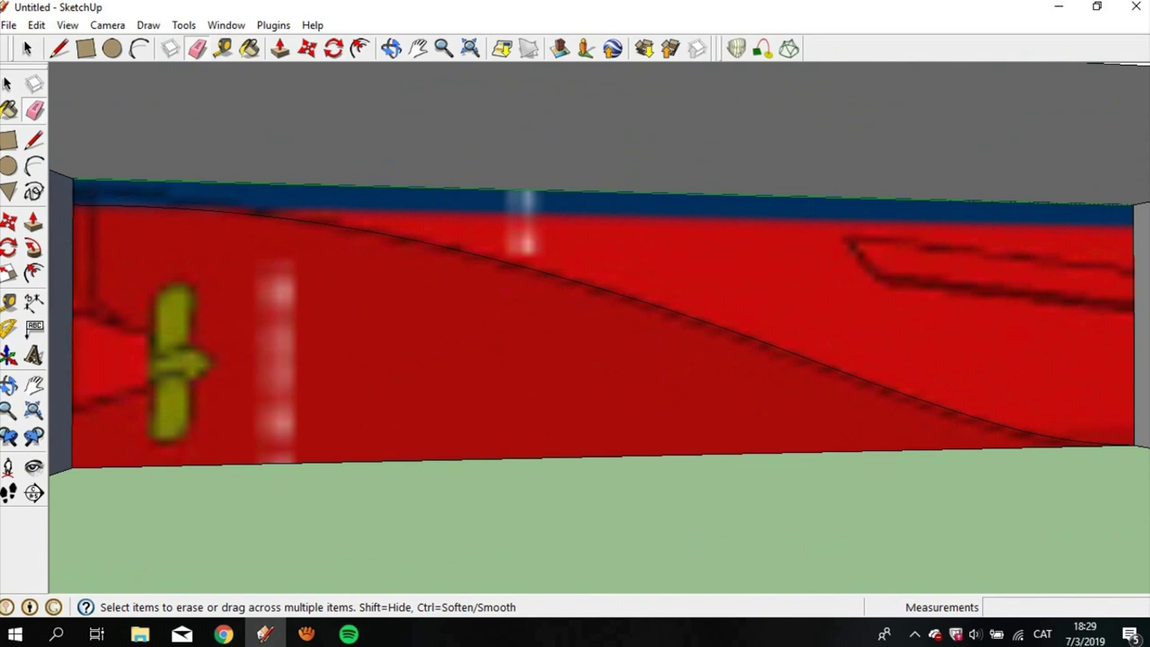
scroll(517, 234, down, 2)
middle_drag(517, 234, 629, 234)
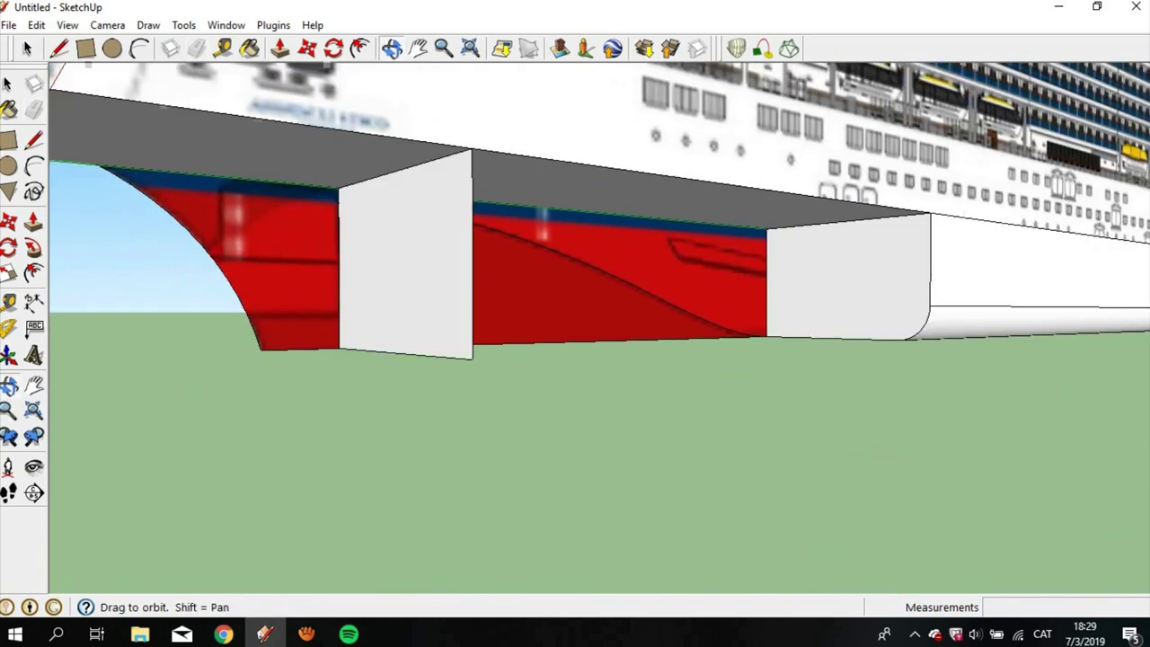
Step: Draw a line across the white panel near its top edge
key(l)
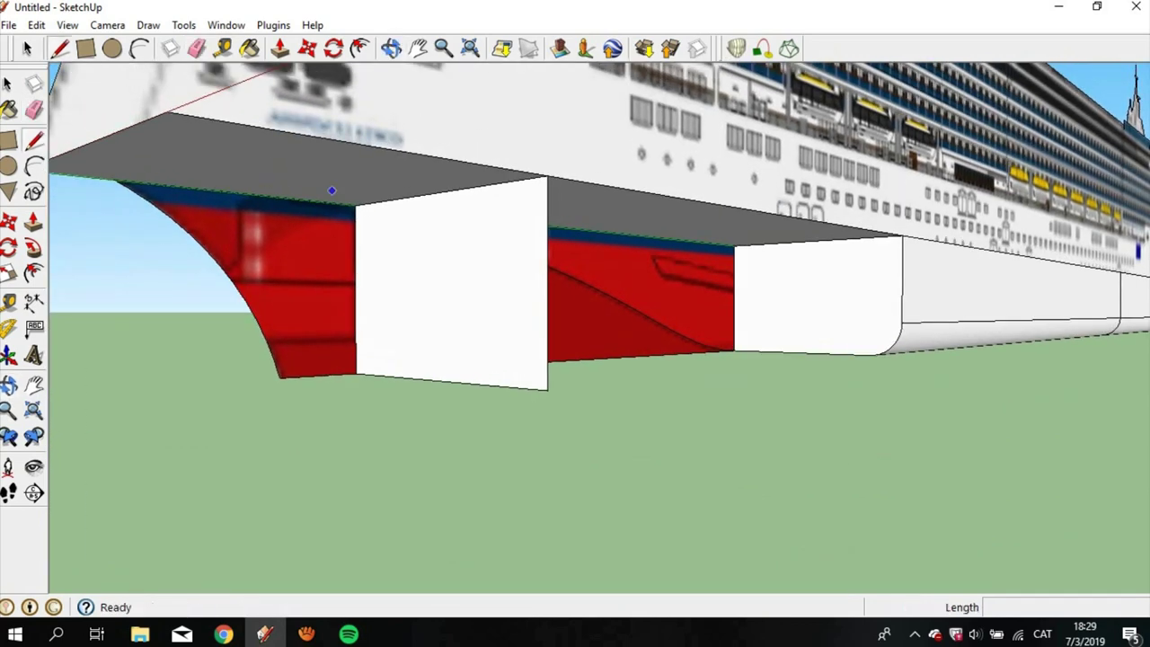
click(361, 219)
click(547, 194)
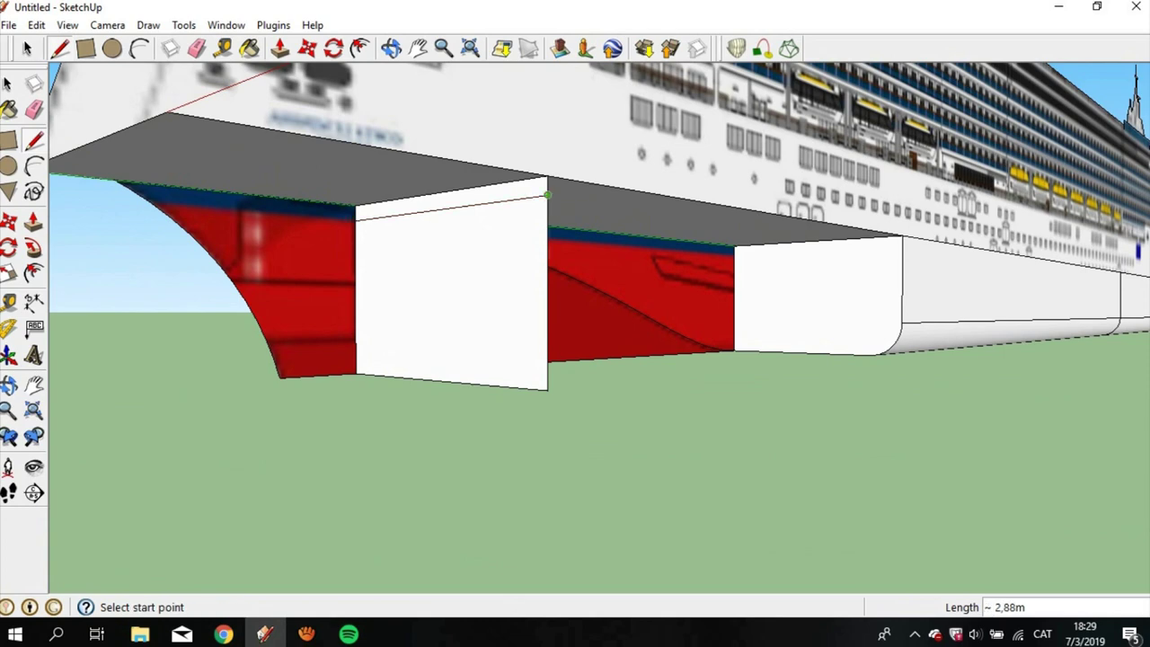
scroll(486, 156, up, 1)
scroll(516, 179, up, 1)
middle_drag(504, 224, 733, 225)
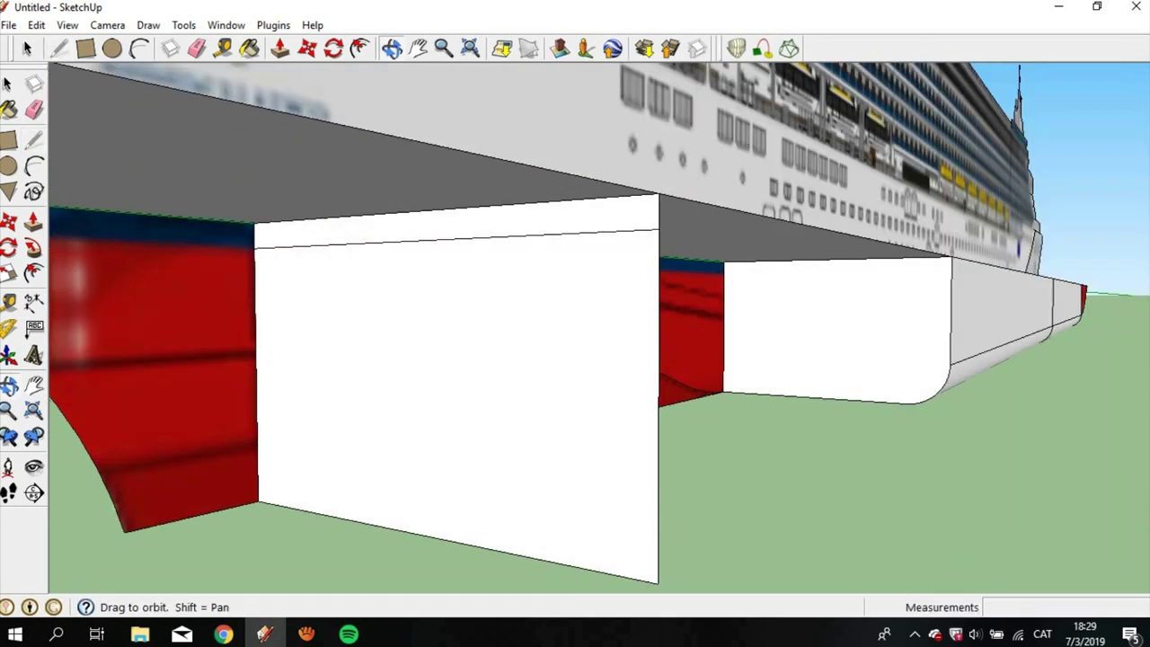
Step: Round the end of the top strip with an arc
key(a)
click(698, 226)
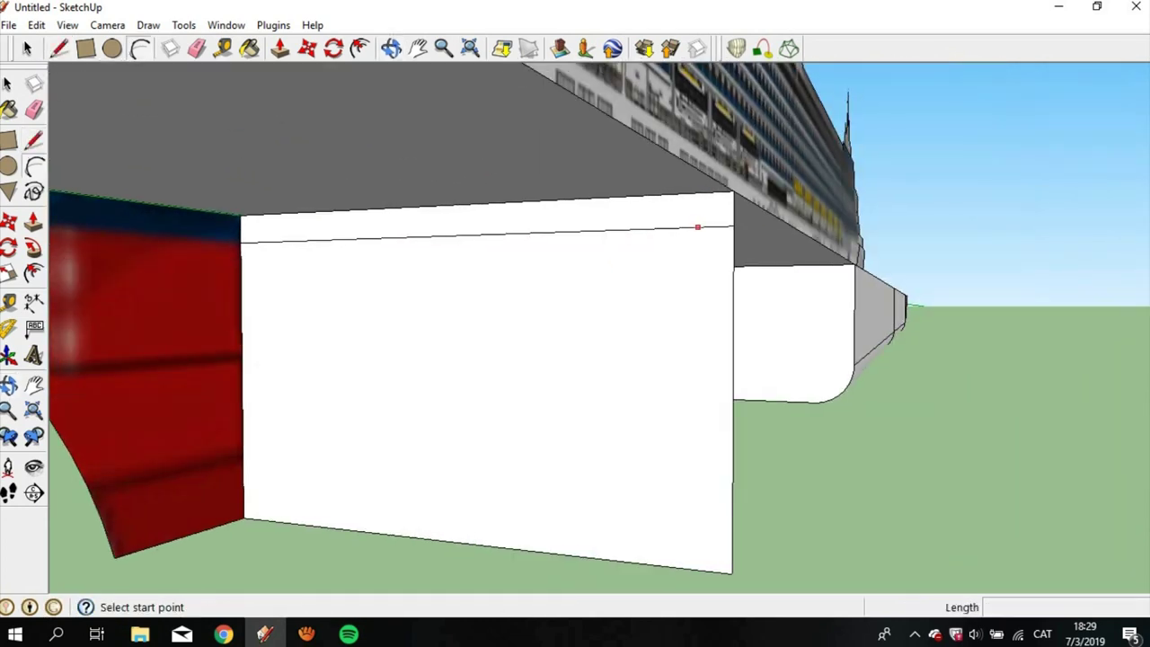
scroll(694, 232, up, 1)
click(740, 185)
click(716, 216)
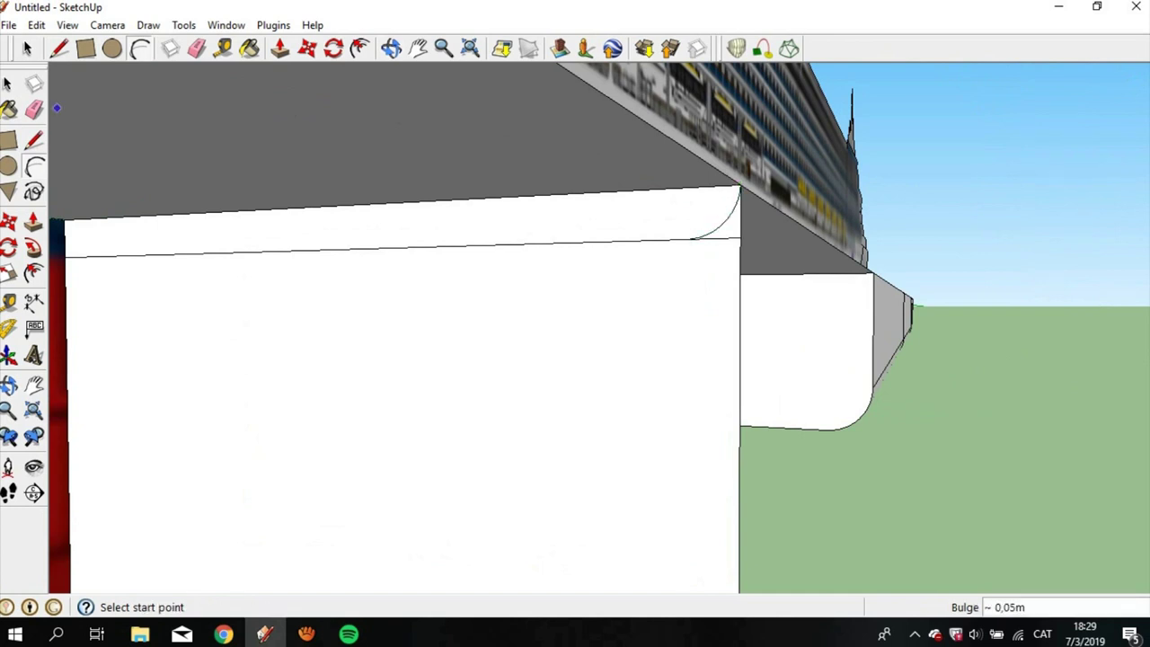
Step: Erase the large white face below the strip, exposing the red hull
key(e)
click(739, 404)
middle_drag(575, 359, 629, 355)
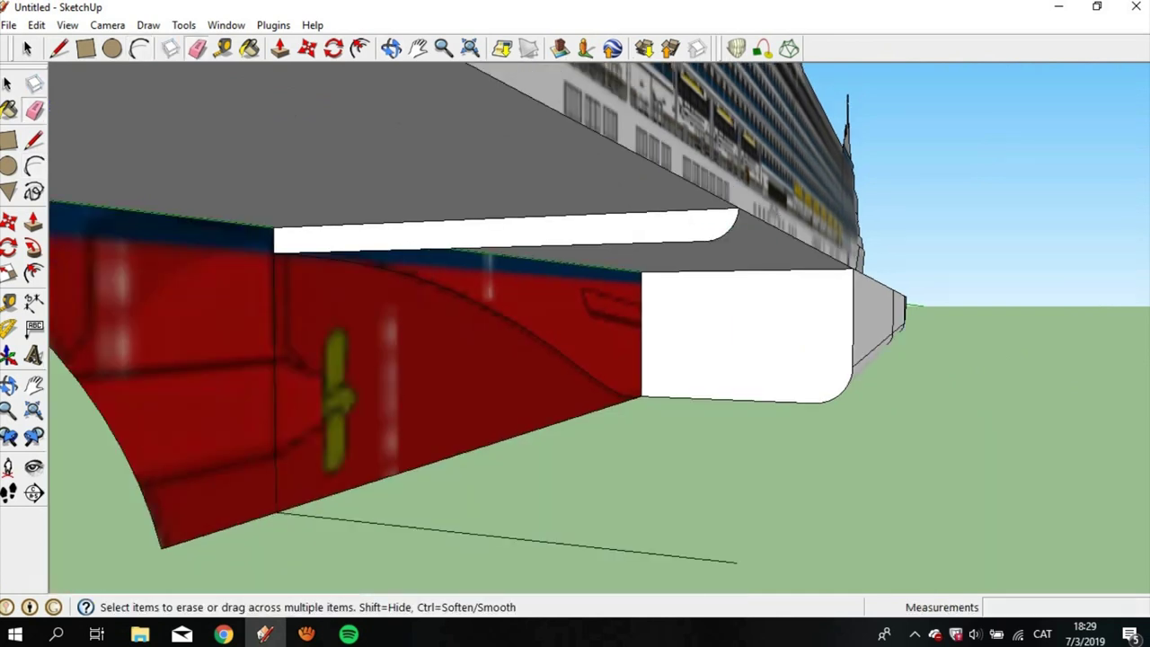
click(27, 48)
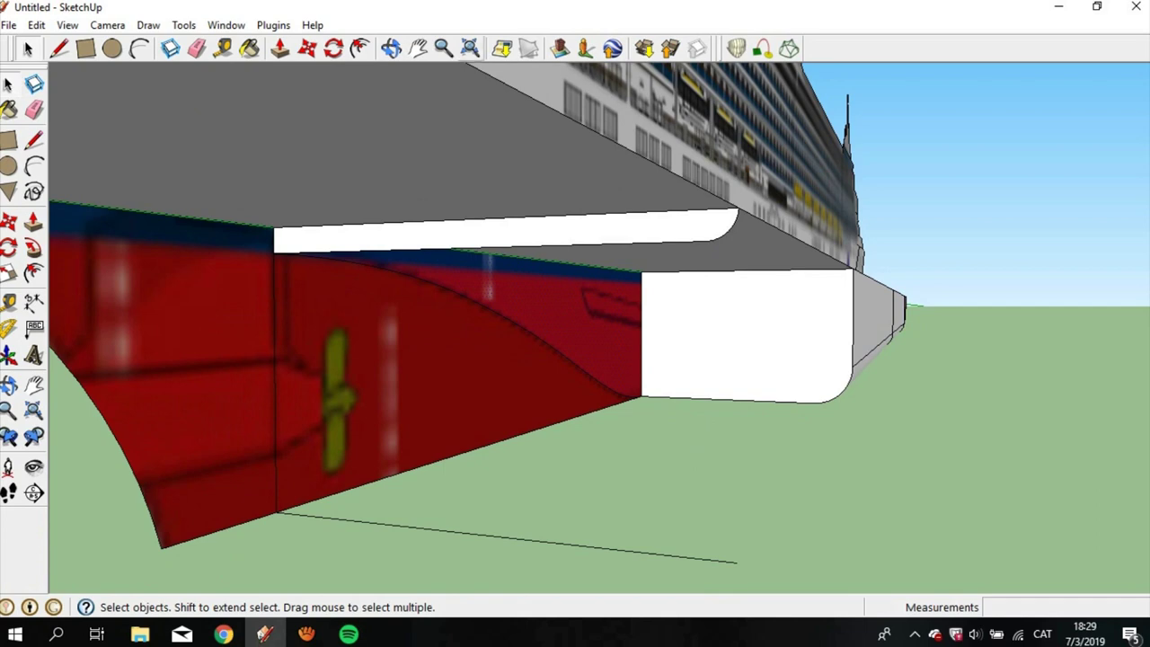
click(391, 48)
drag(575, 359, 503, 342)
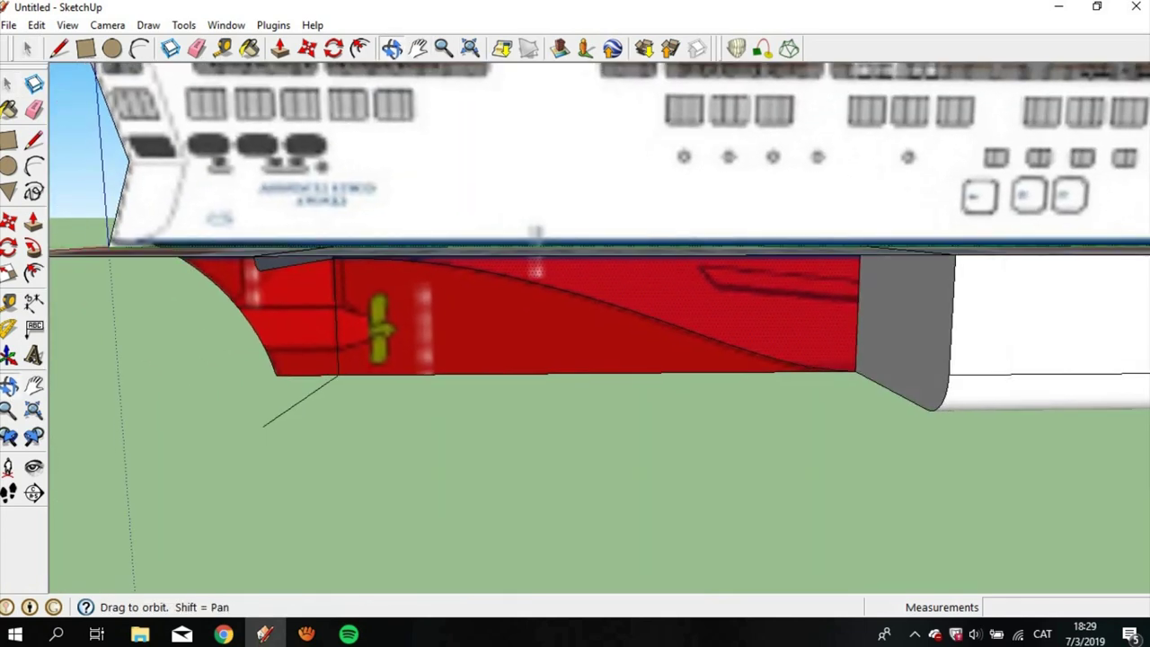
Step: Paste a copy of the red hull piece, group it, and raise it above the hull
key(ctrl+v)
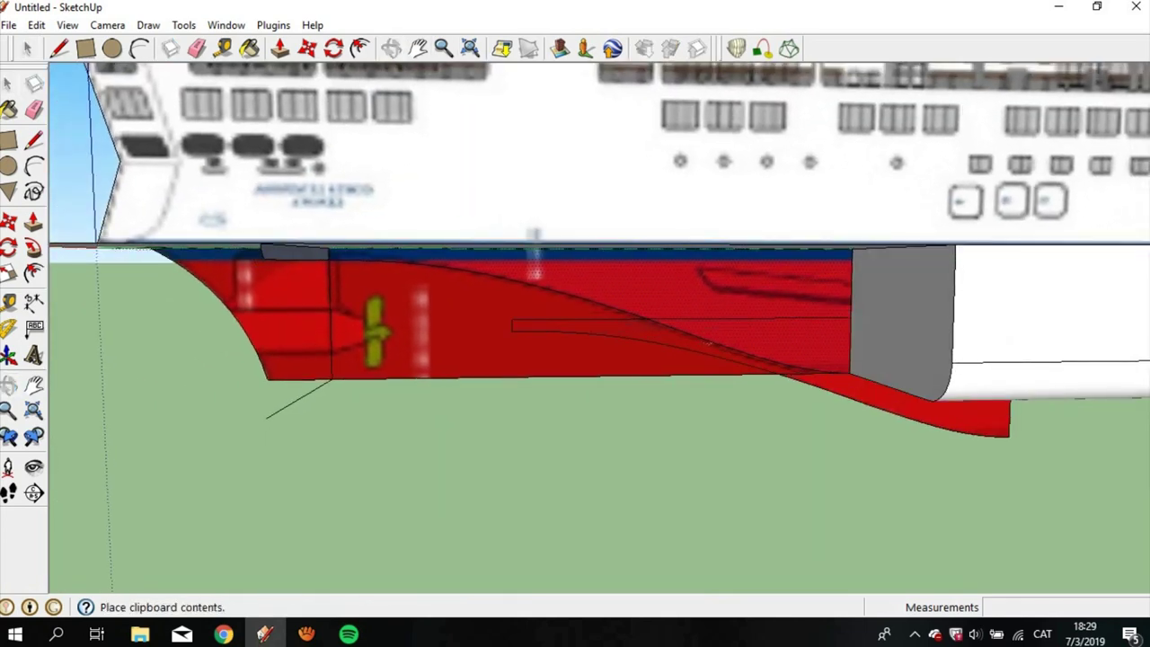
click(988, 515)
right_click(780, 423)
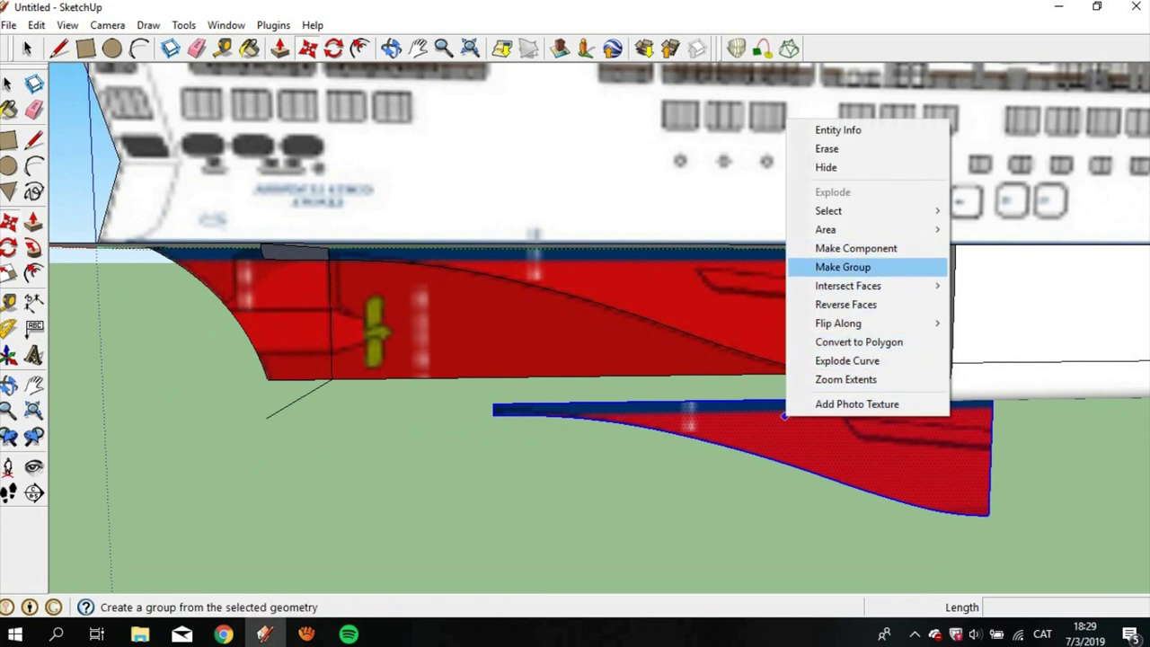
click(821, 264)
drag(988, 515, 952, 363)
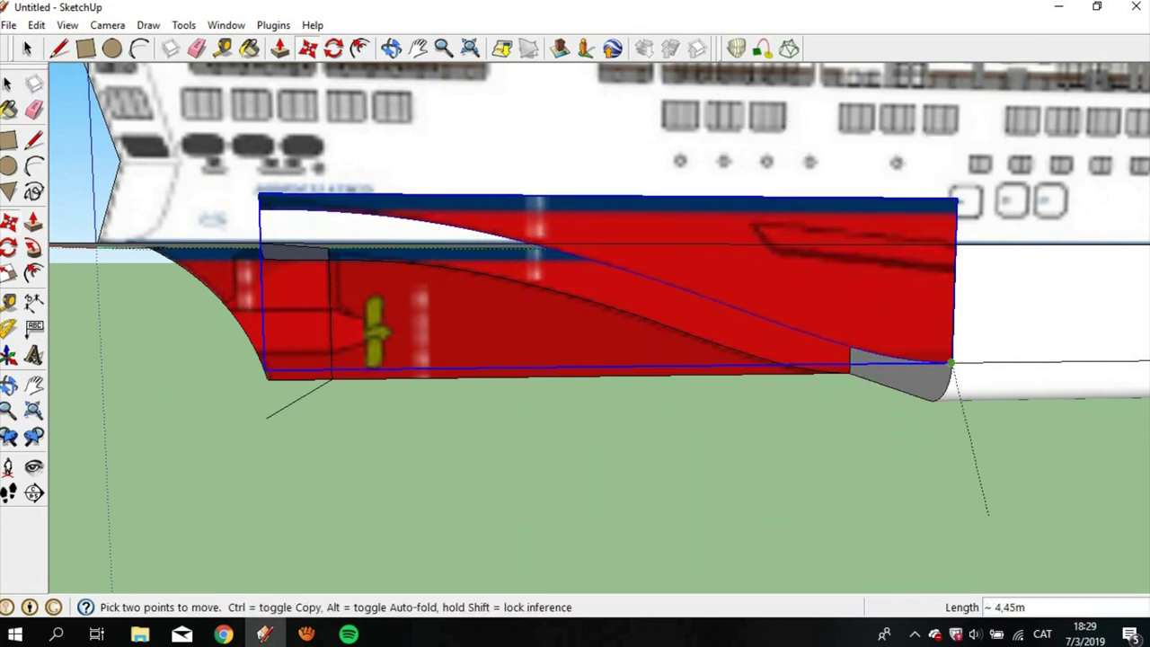
Step: Clear the selection and tilt the view to show the hull's grey underside
key(space)
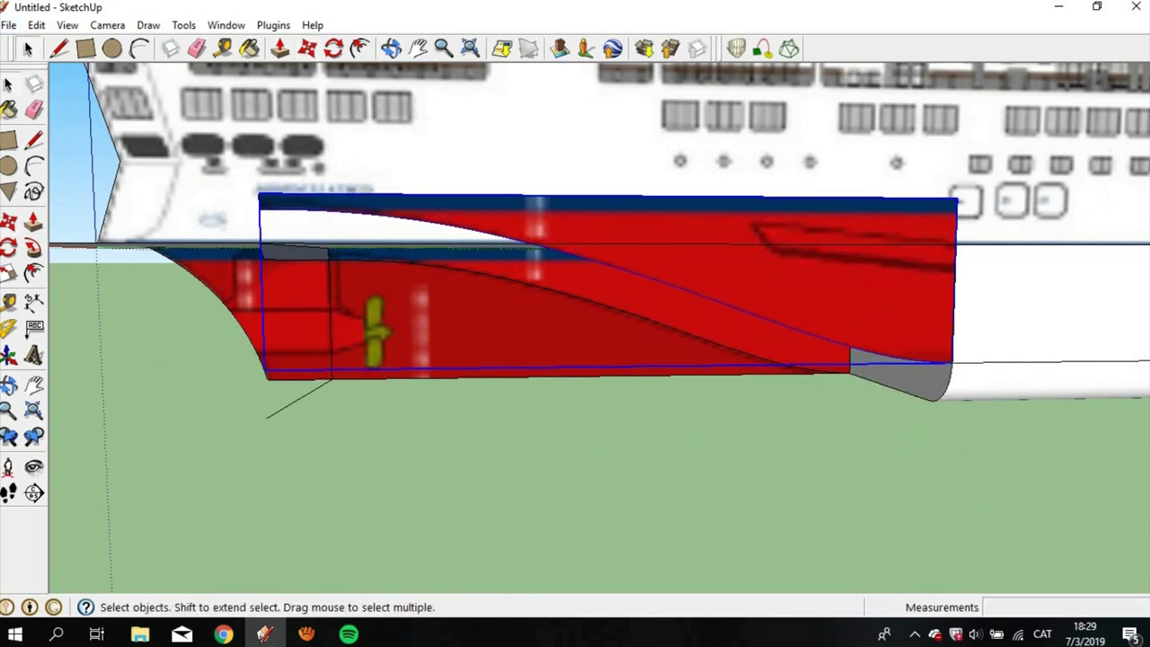
key(Escape)
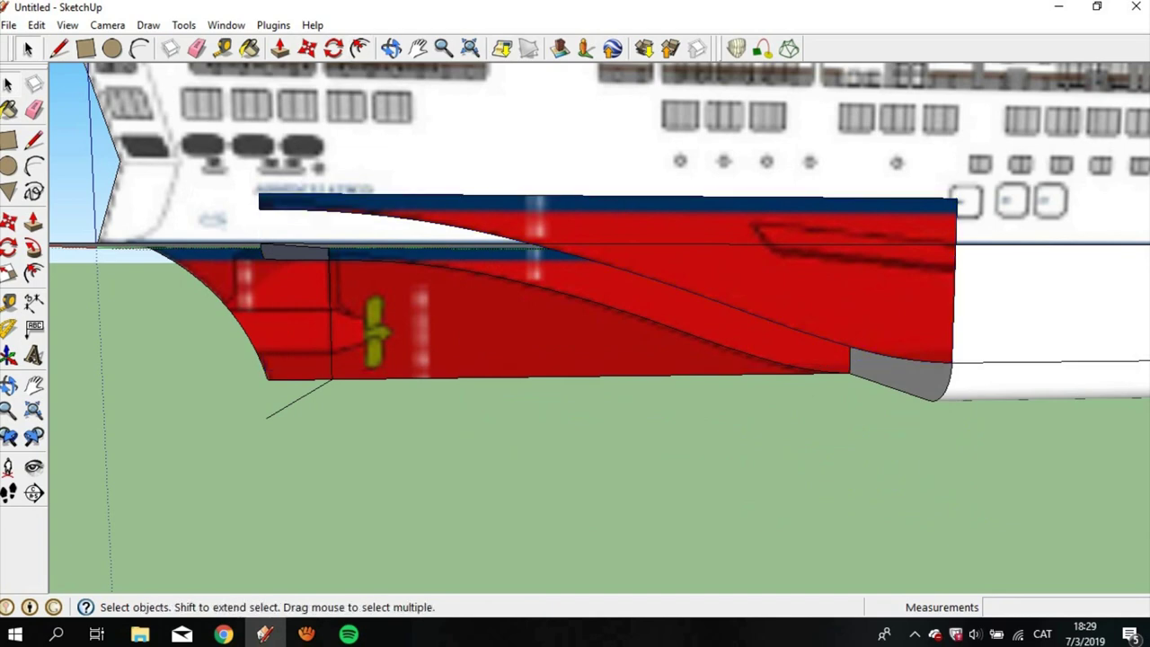
mouse_move(575, 360)
middle_down()
mouse_move(539, 297)
mouse_move(539, 341)
middle_up()
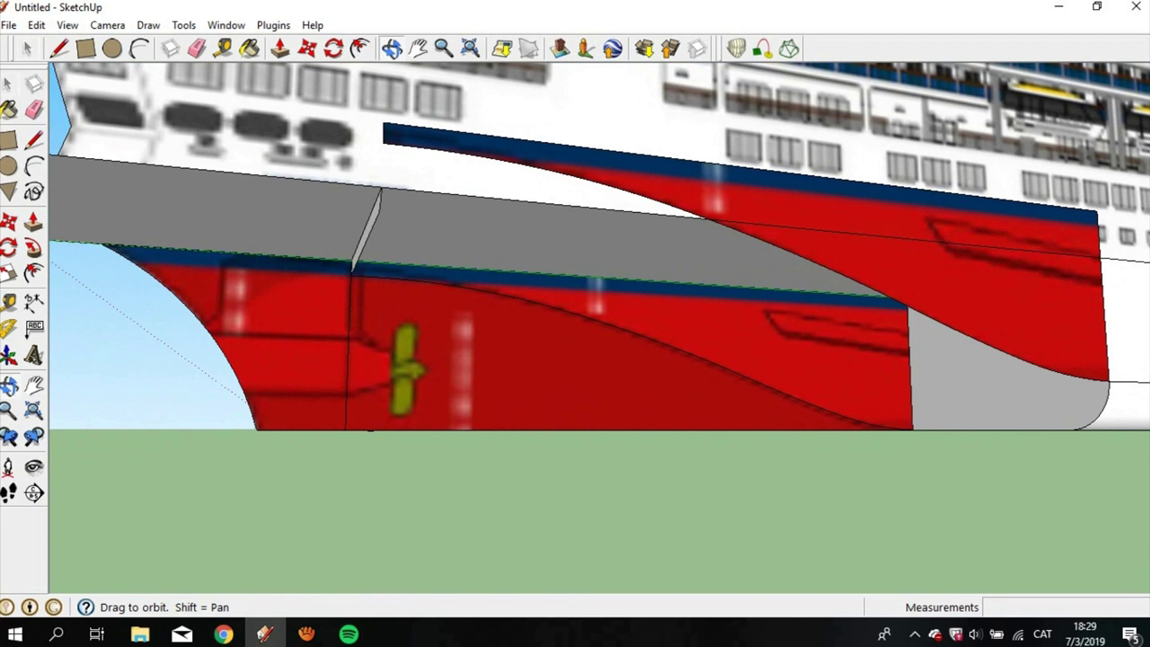
Step: Draw edges from the hull corner to close a light-grey wedge face under the hull
click(708, 217)
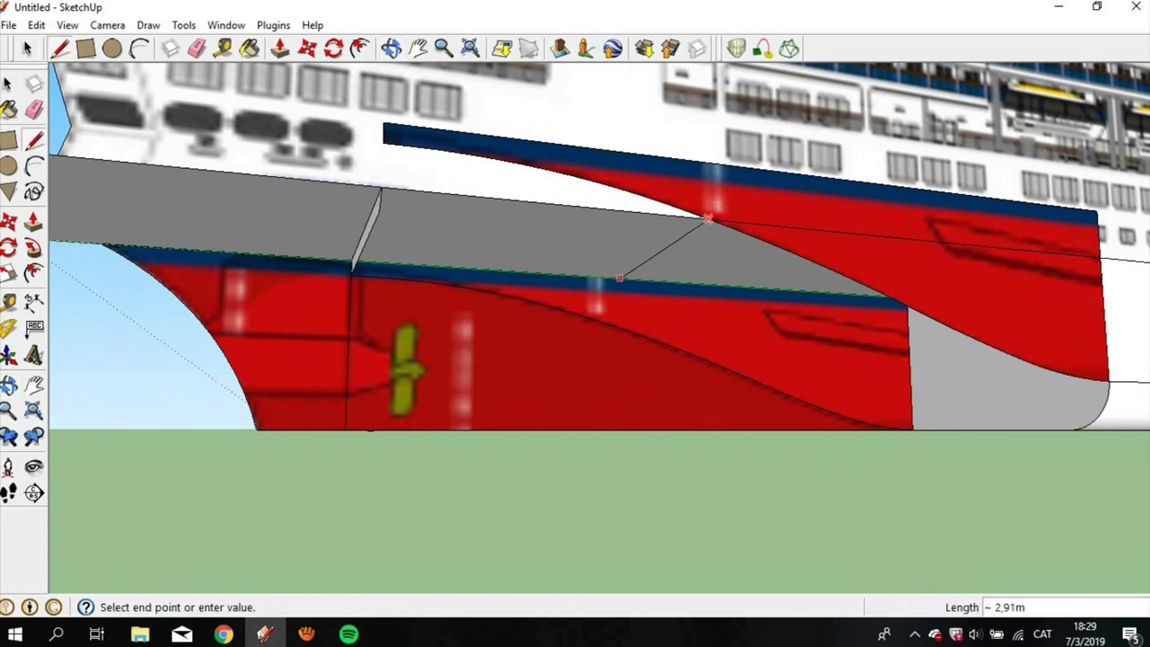
click(592, 277)
click(591, 277)
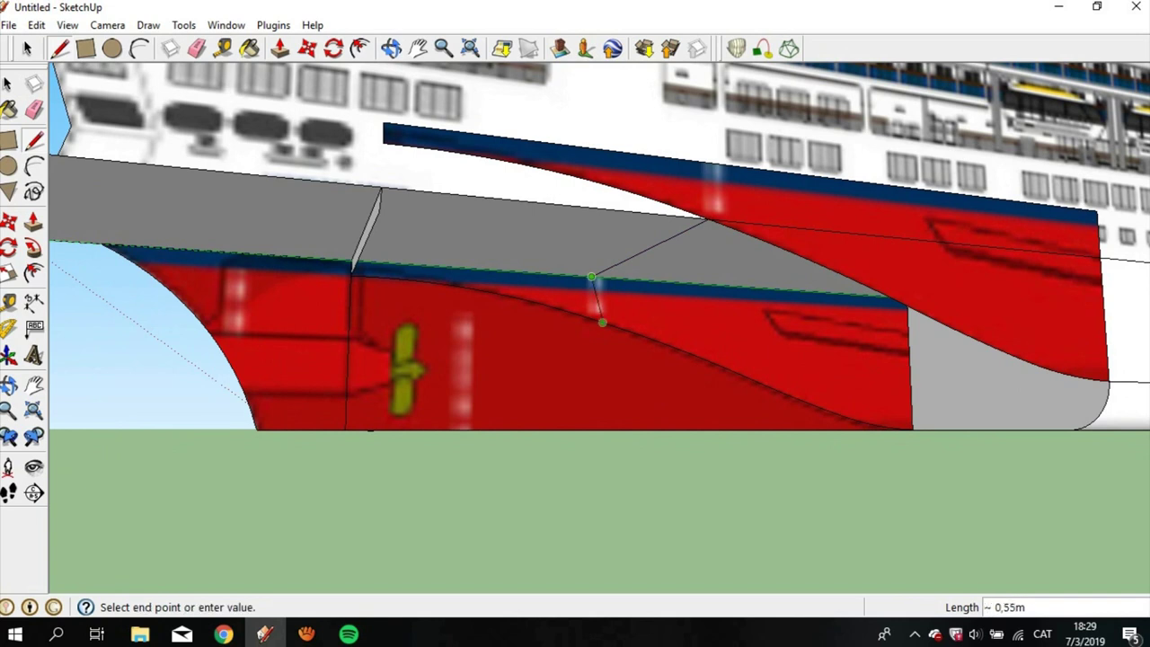
click(591, 318)
click(790, 247)
click(709, 218)
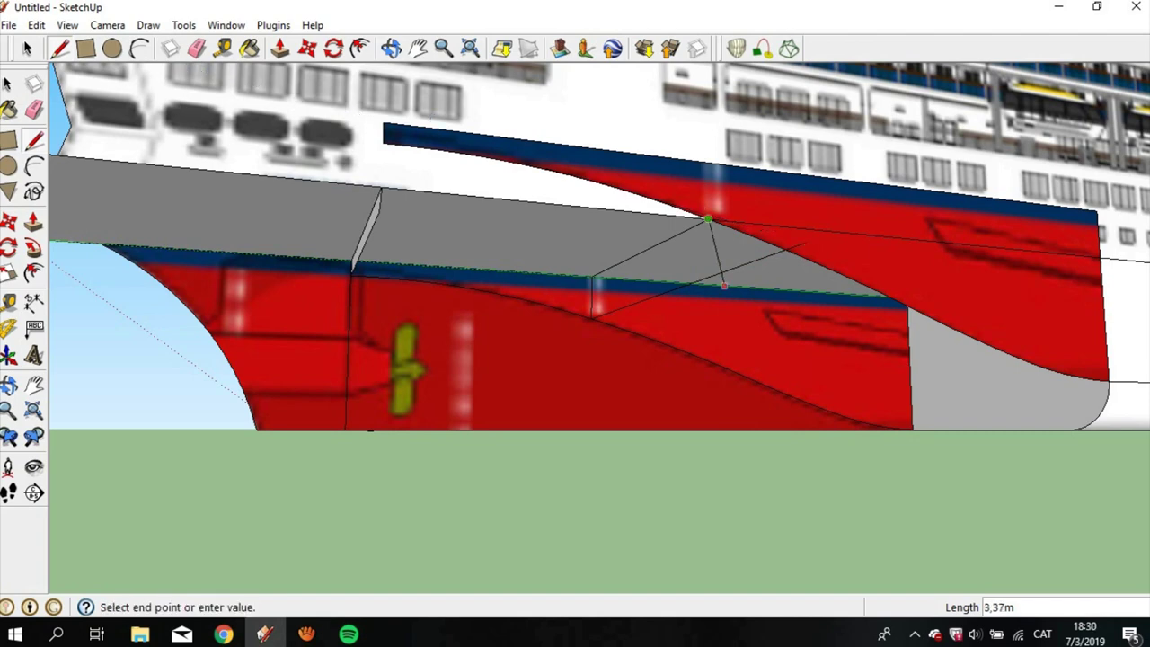
click(710, 273)
scroll(710, 271, up, 2)
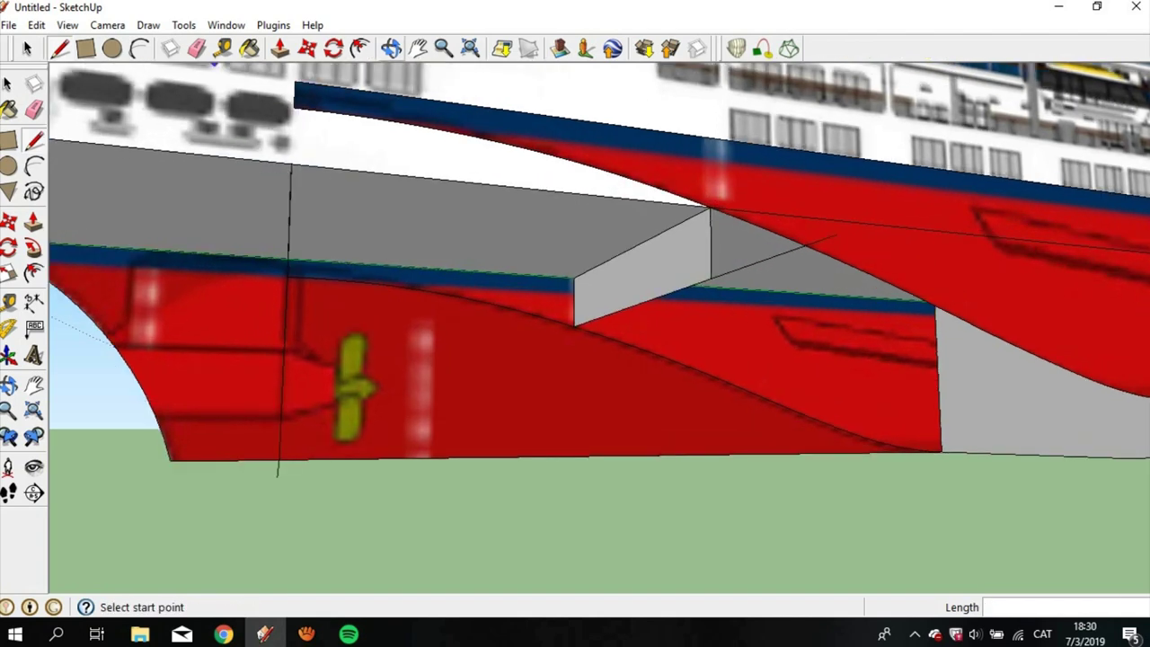
mouse_move(710, 269)
middle_down()
mouse_move(575, 284)
mouse_move(557, 297)
middle_up()
Step: Round the white stern block's corner with an arc and erase the square corner outside it
key(a)
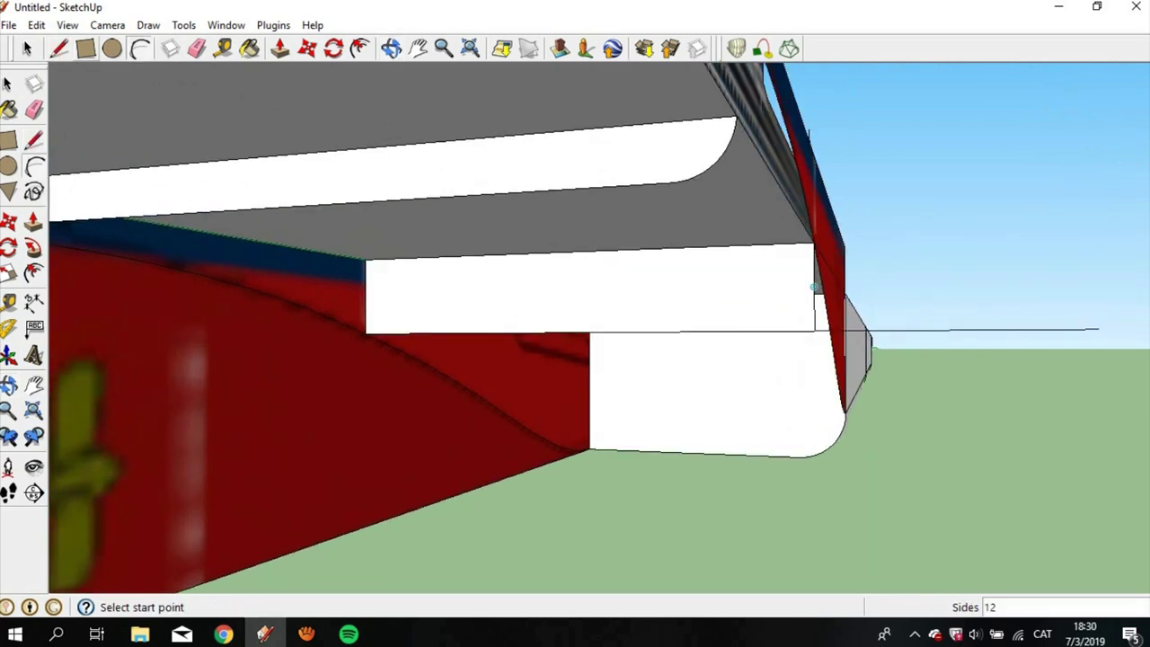
click(740, 331)
click(814, 243)
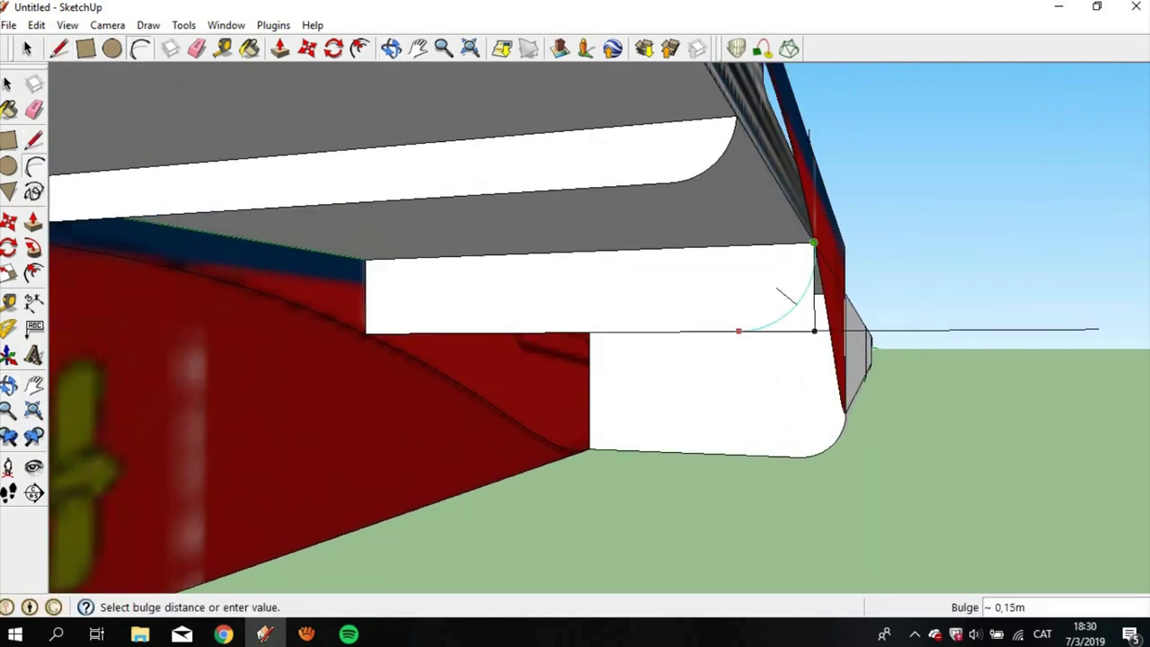
scroll(799, 290, up, 1)
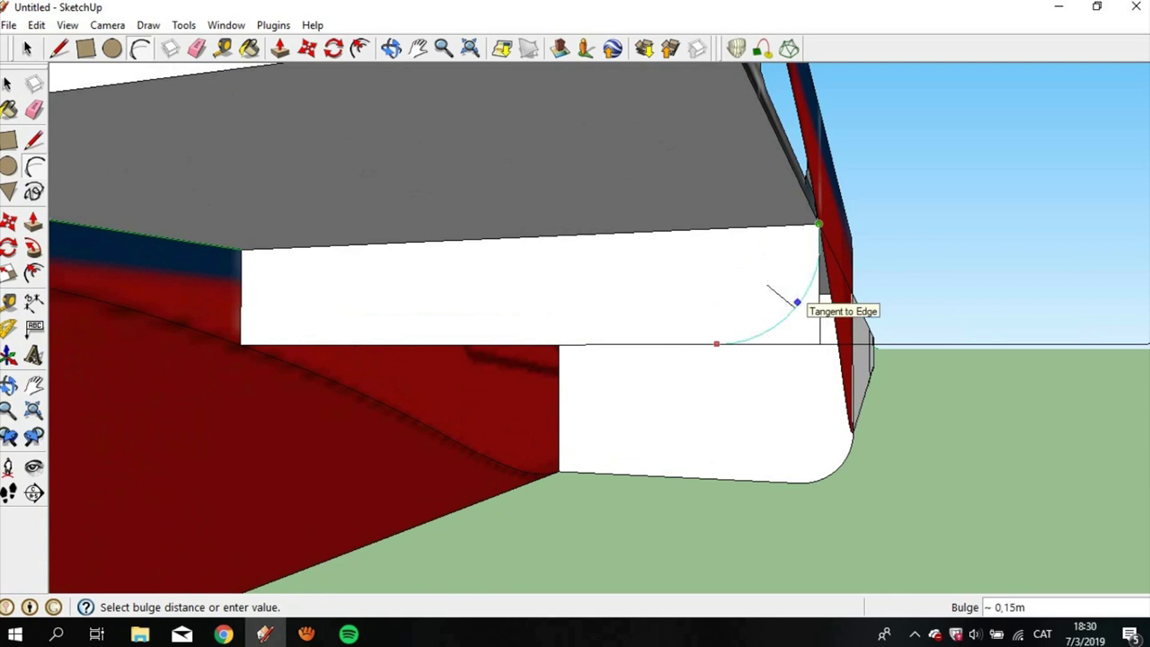
key(Escape)
click(818, 225)
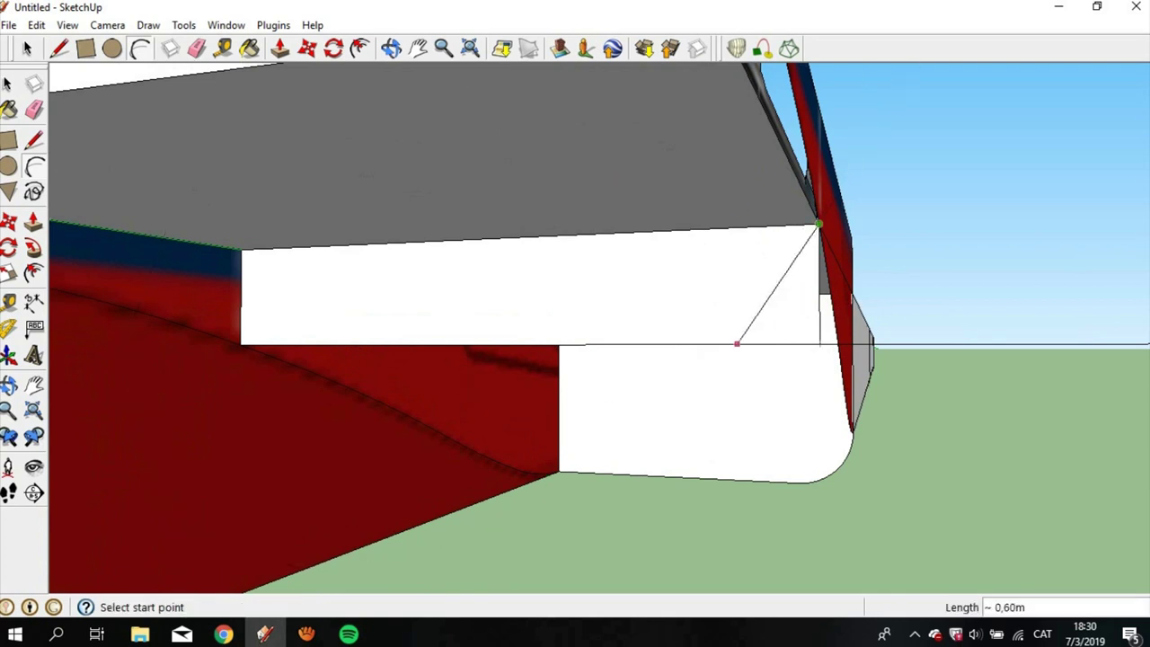
click(710, 343)
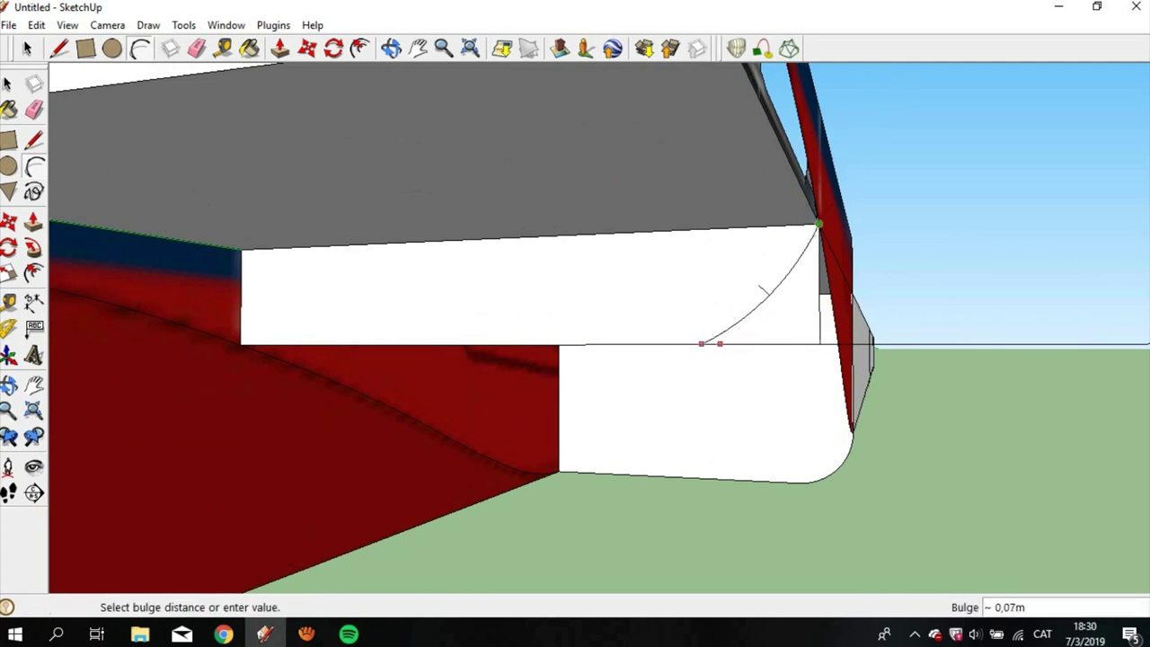
click(744, 343)
click(34, 109)
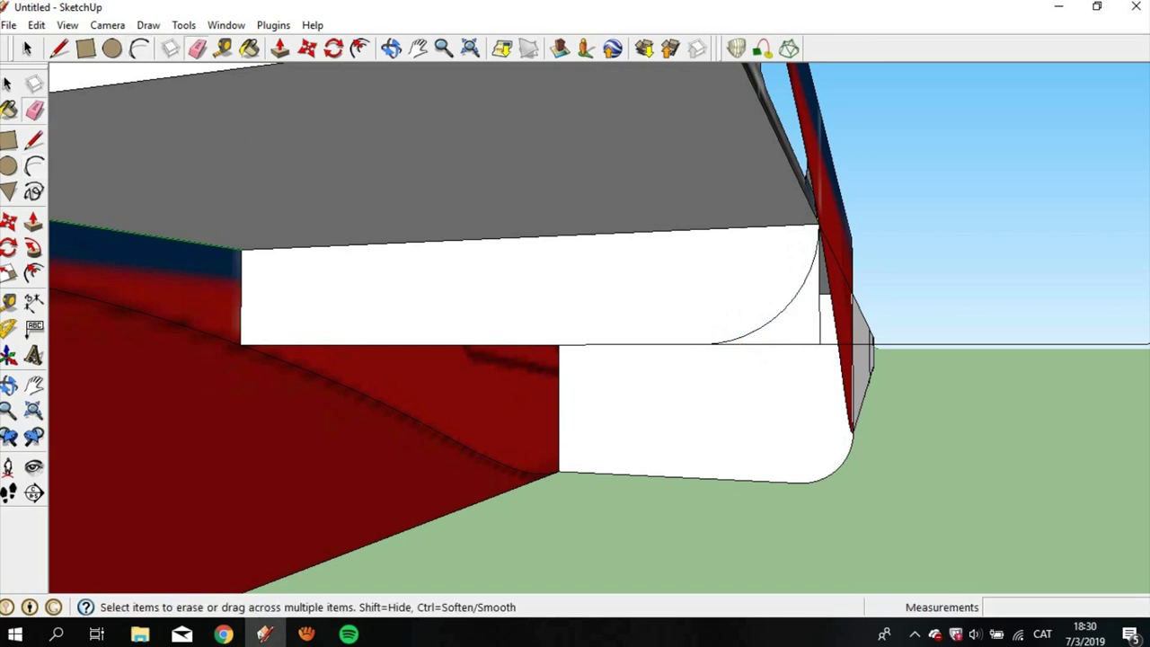
drag(819, 319, 772, 345)
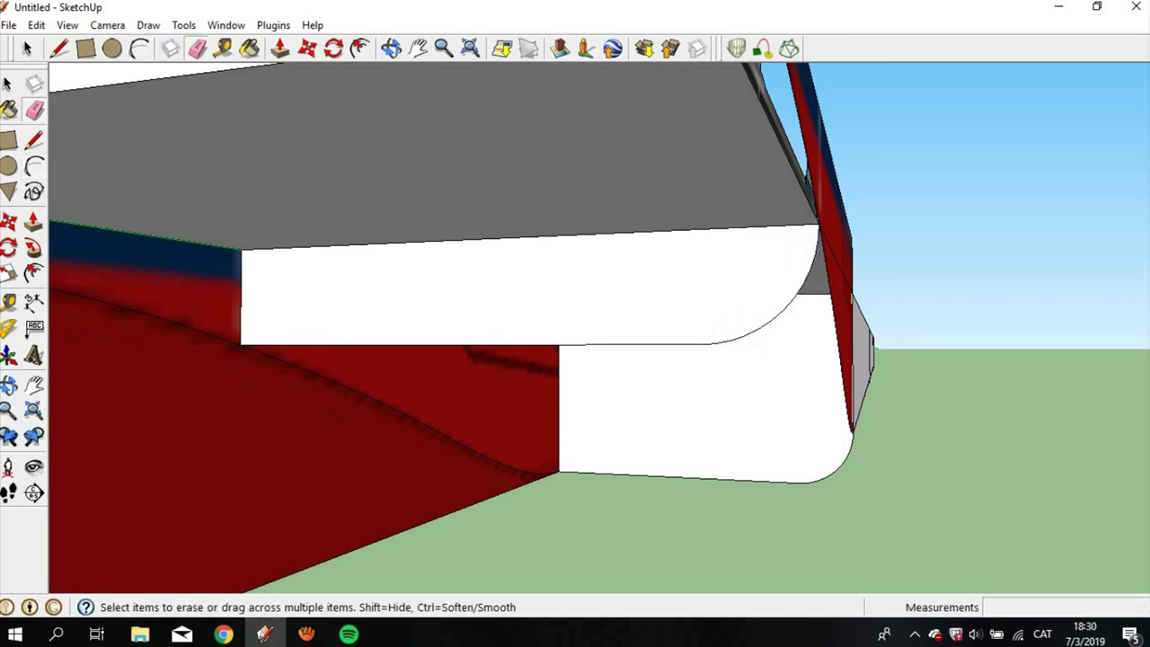
Step: Explode the red reference panel into loose geometry
click(27, 48)
right_click(821, 180)
click(873, 283)
Step: Delete the exploded red top panel and zoom in to the grey notch faces beneath the hull
middle_drag(575, 359, 539, 288)
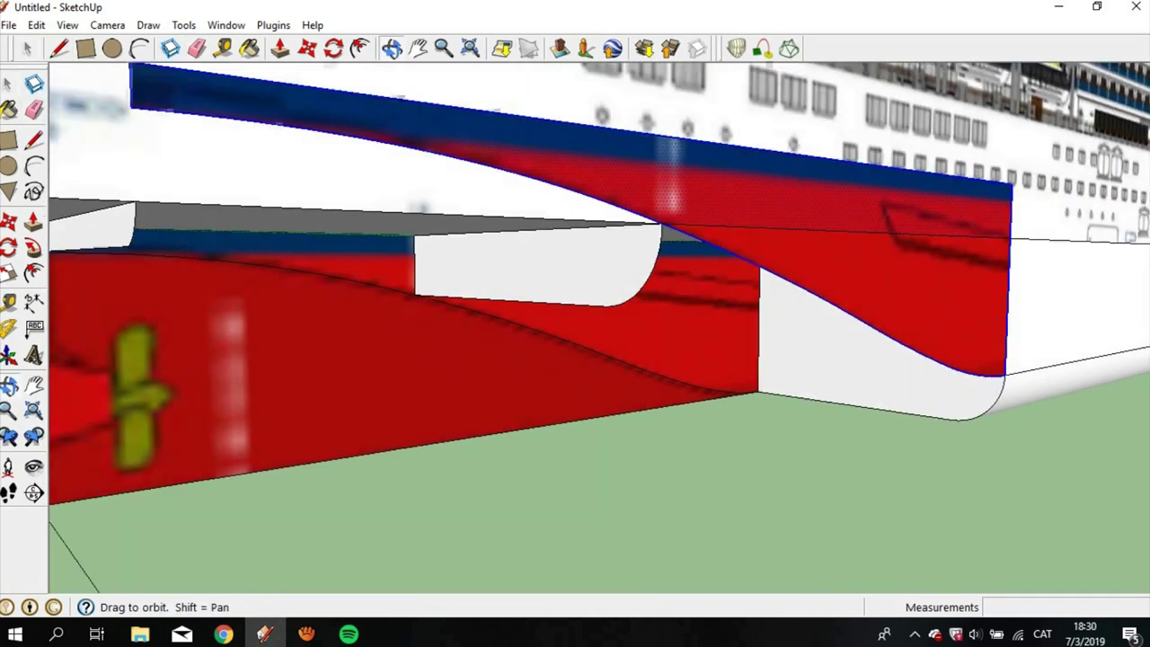
key(e)
key(Delete)
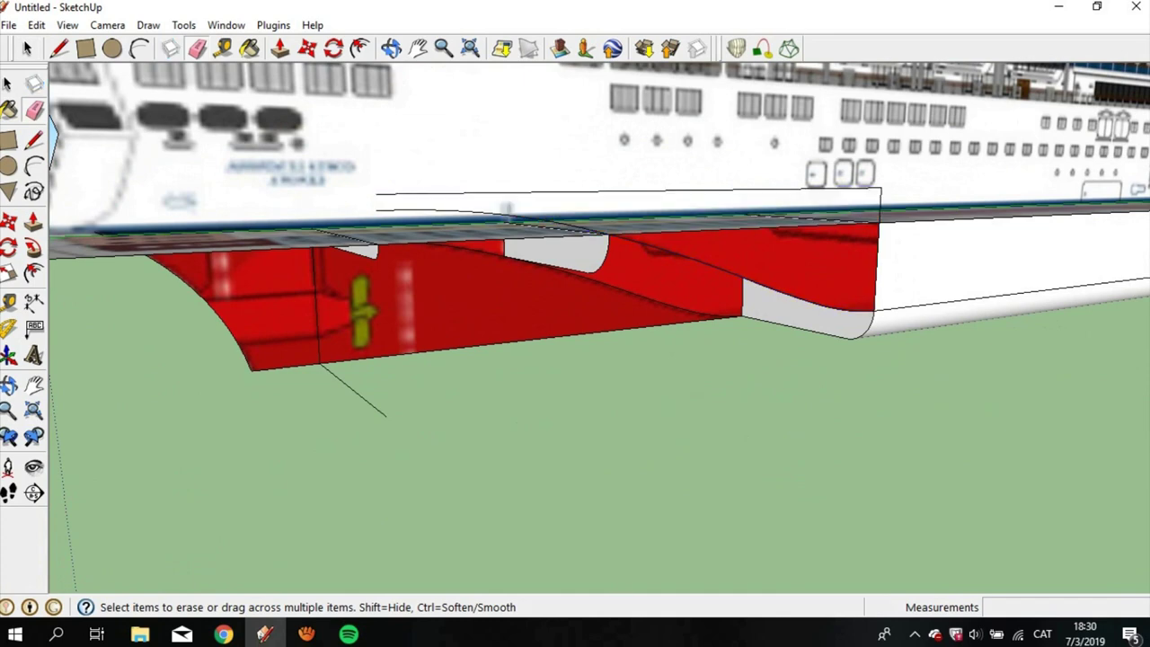
scroll(719, 287, up, 1)
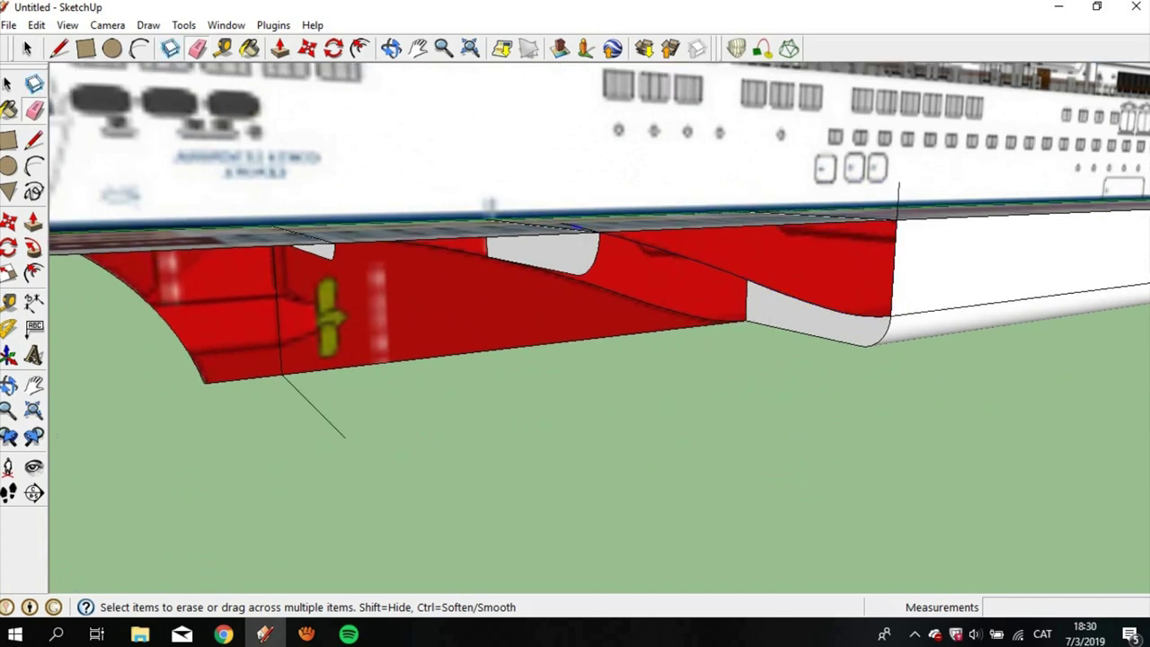
scroll(602, 224, up, 2)
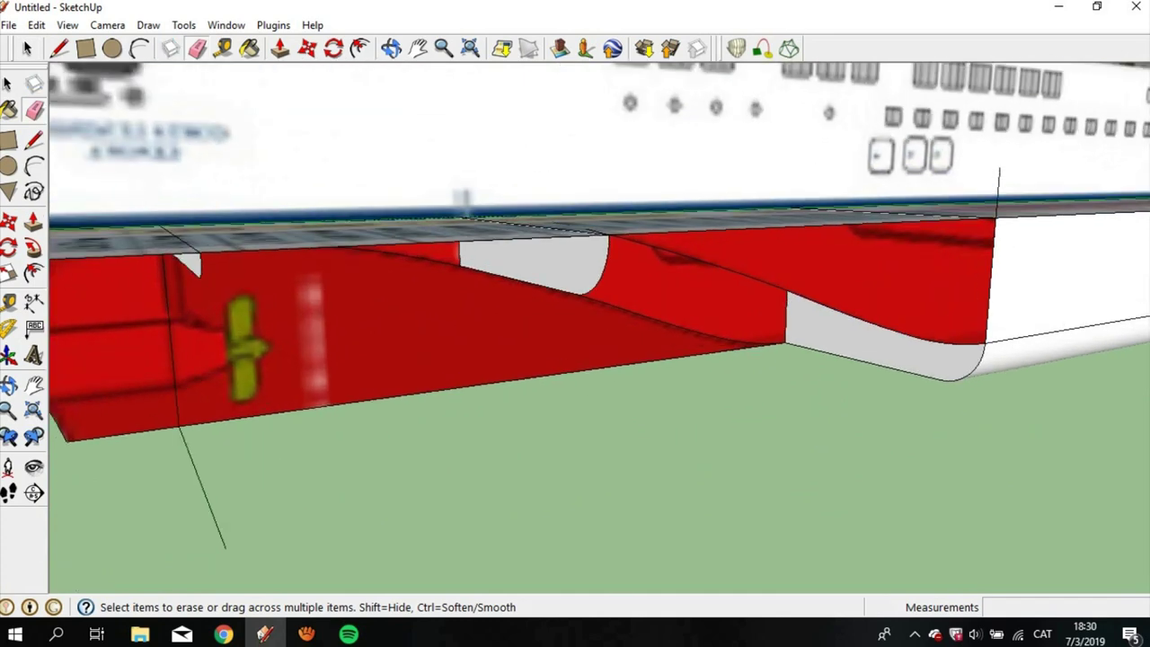
scroll(646, 267, up, 2)
scroll(719, 279, up, 1)
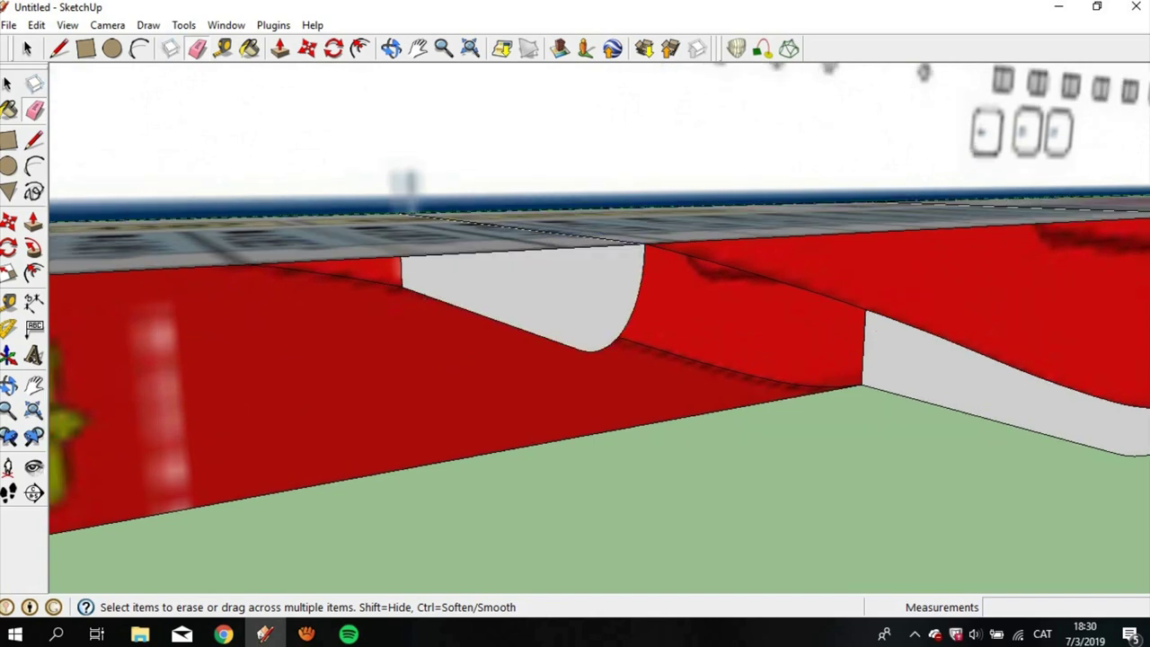
scroll(509, 215, down, 3)
mouse_move(575, 359)
middle_down()
mouse_move(575, 297)
mouse_move(575, 342)
middle_up()
click(683, 216)
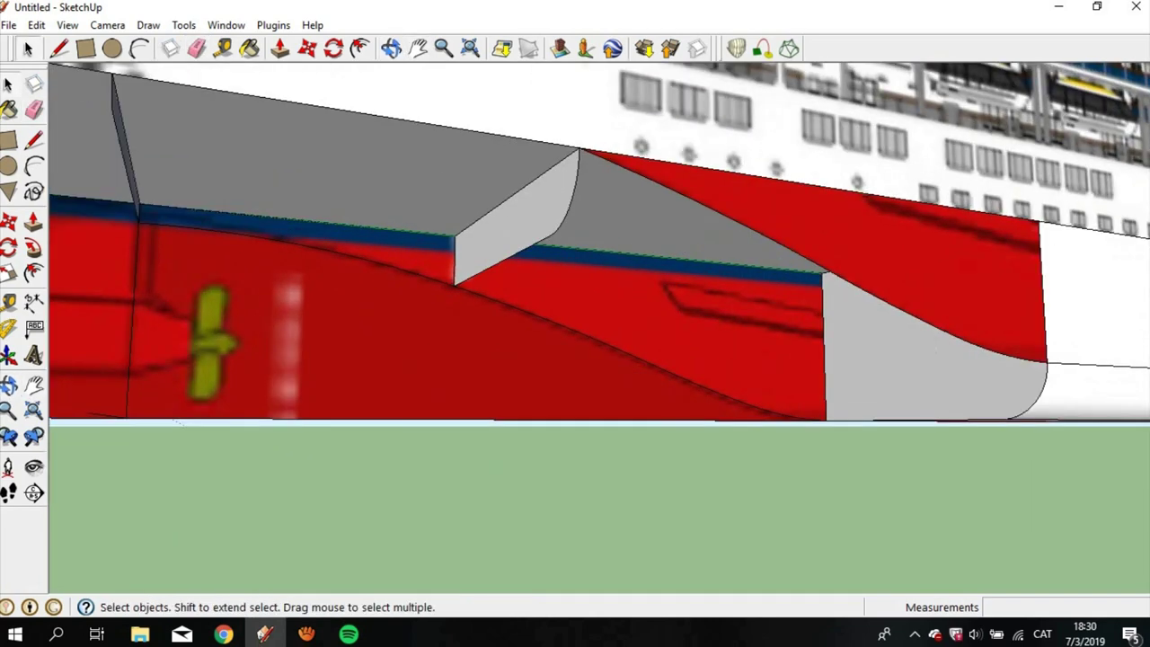
Step: Skin a Curviloft surface between the corner arc and the diagonal edge
click(570, 202)
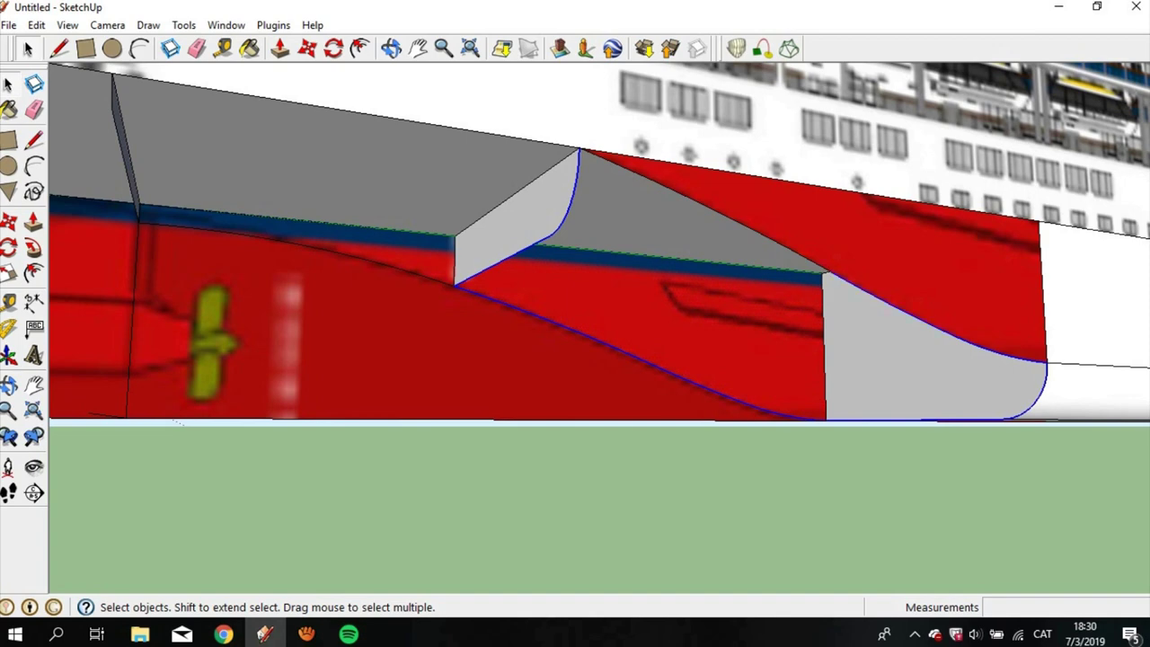
click(701, 209)
click(790, 48)
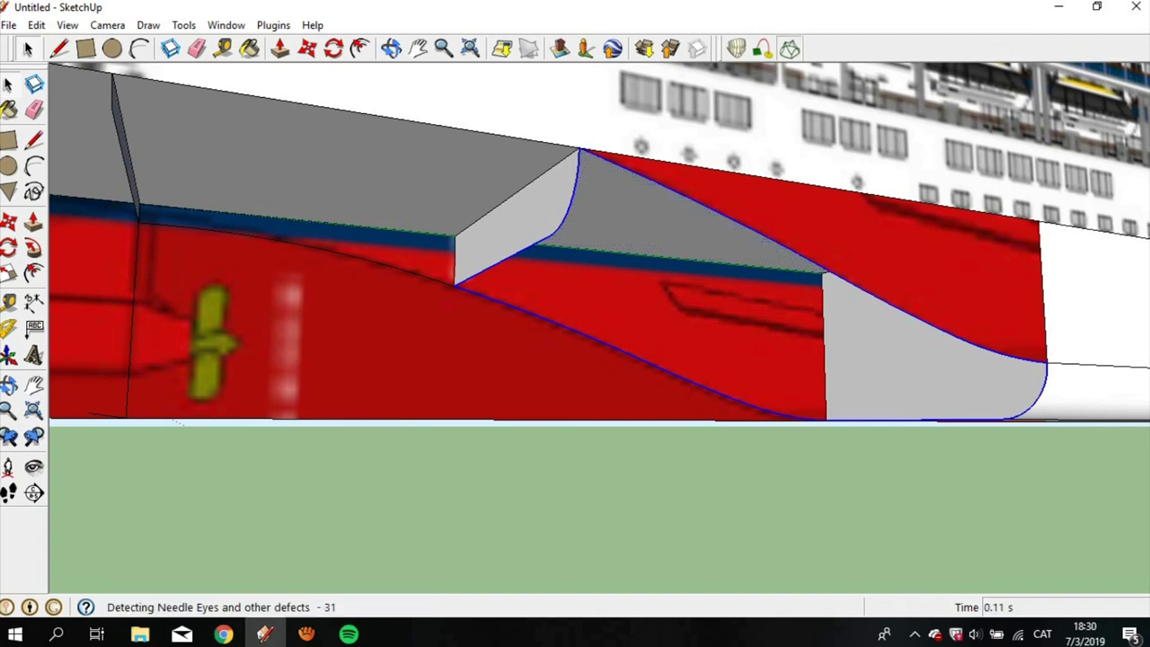
key(Return)
middle_drag(575, 341, 629, 359)
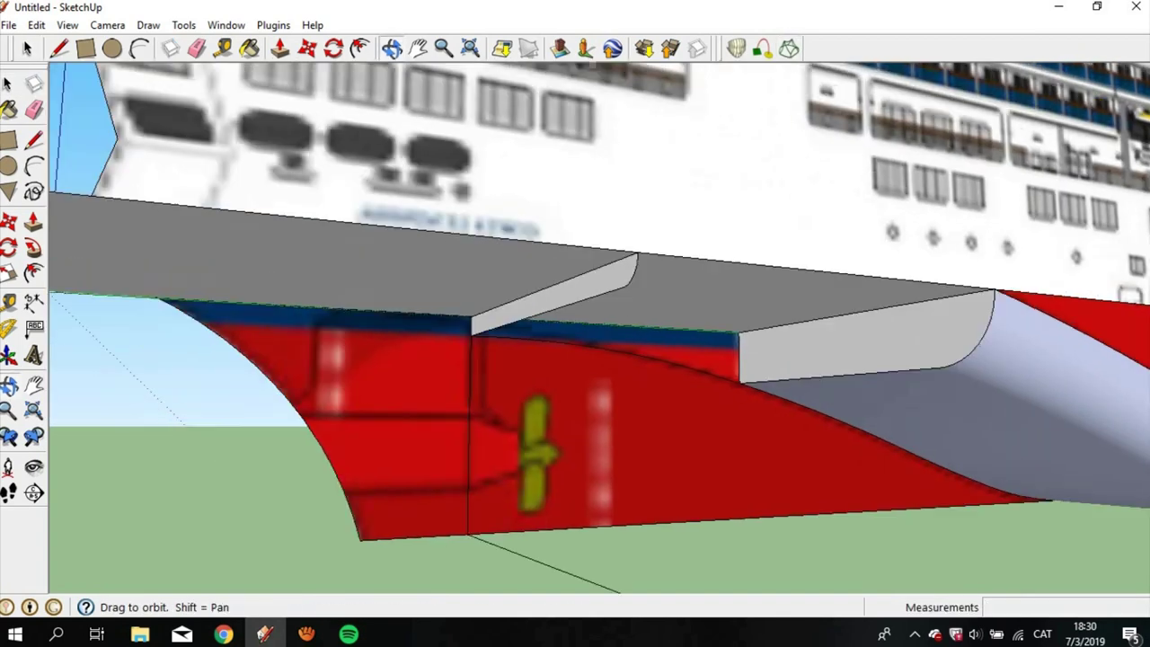
Step: Add the next notch's top edge and skin a second Curviloft surface
key(space)
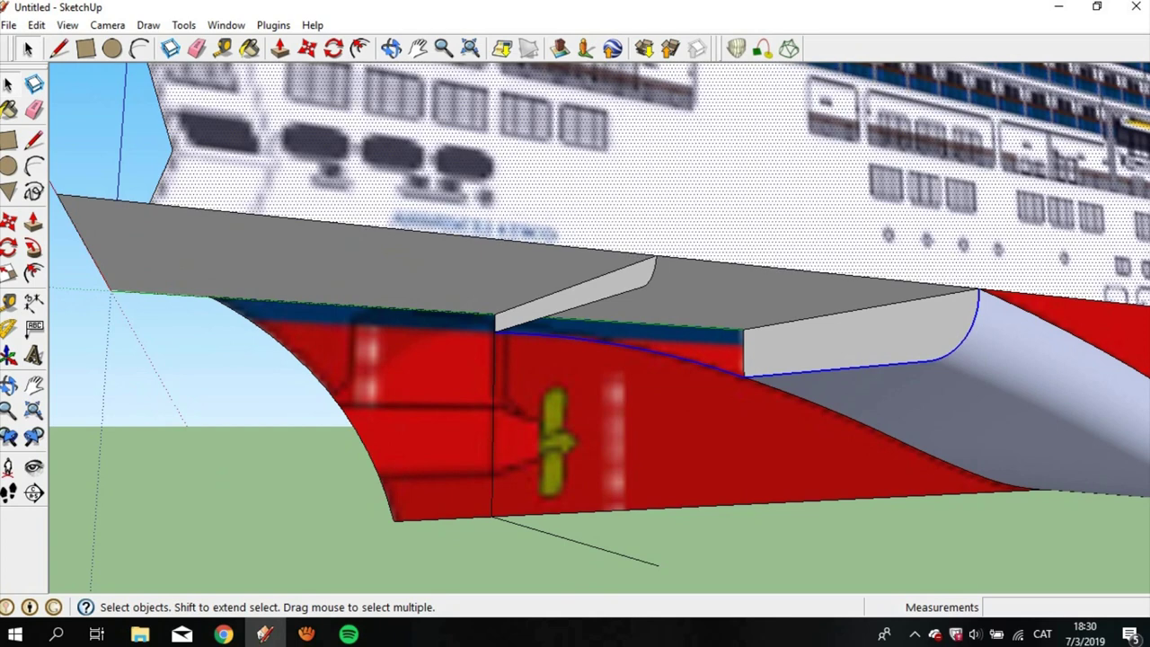
click(817, 274)
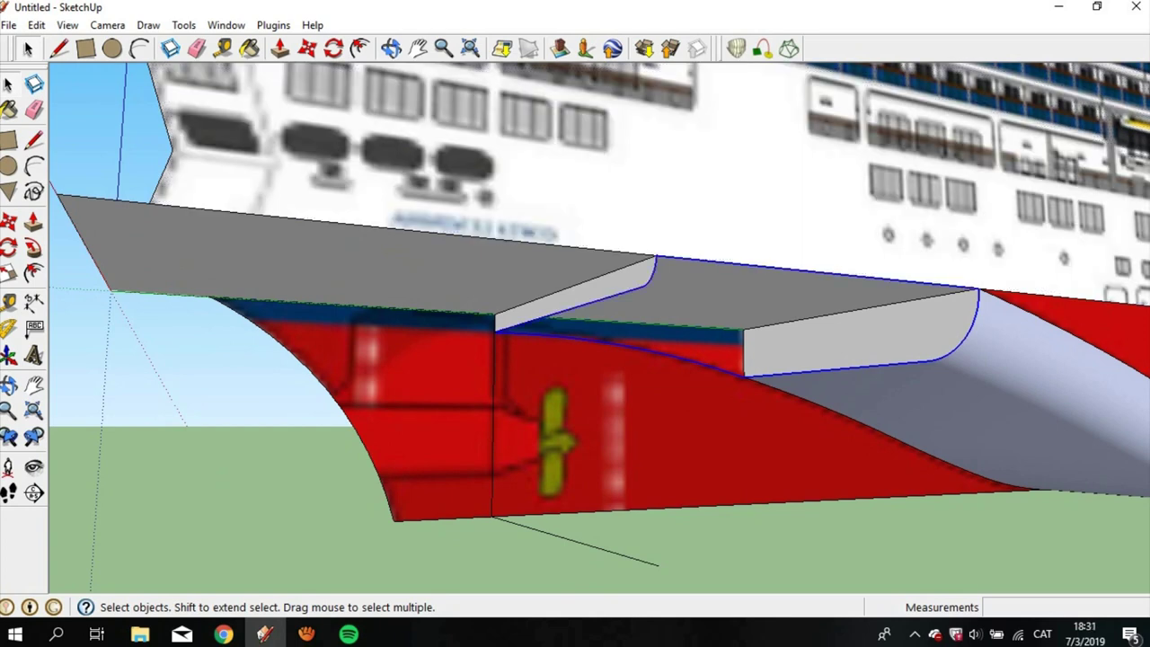
click(790, 49)
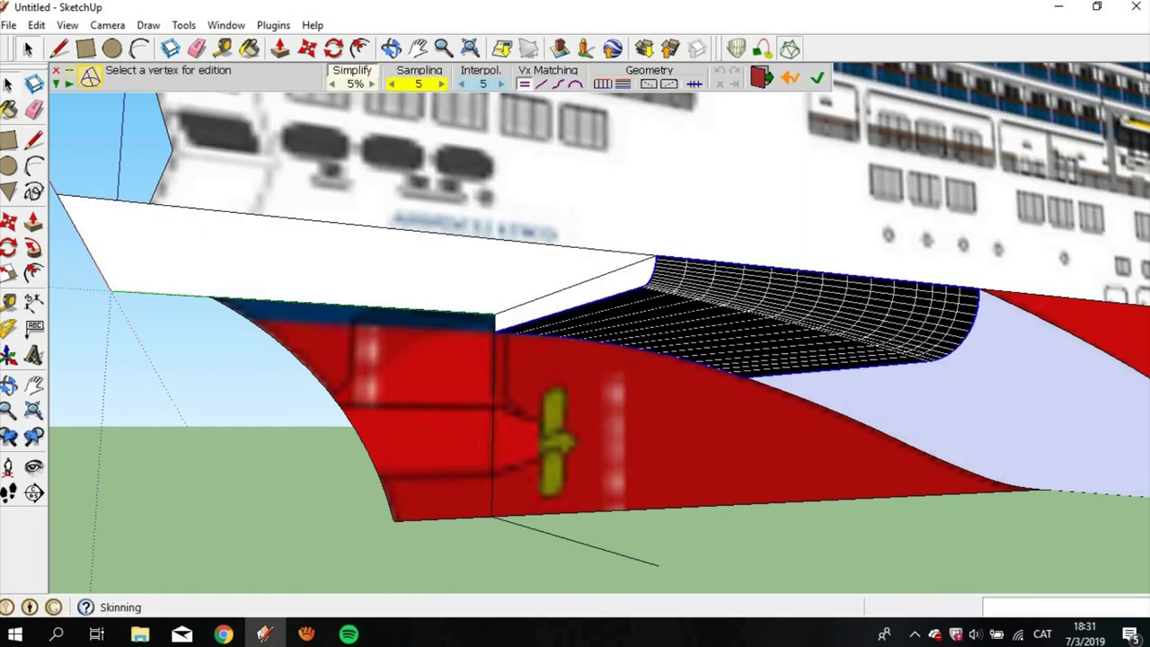
middle_drag(575, 359, 692, 371)
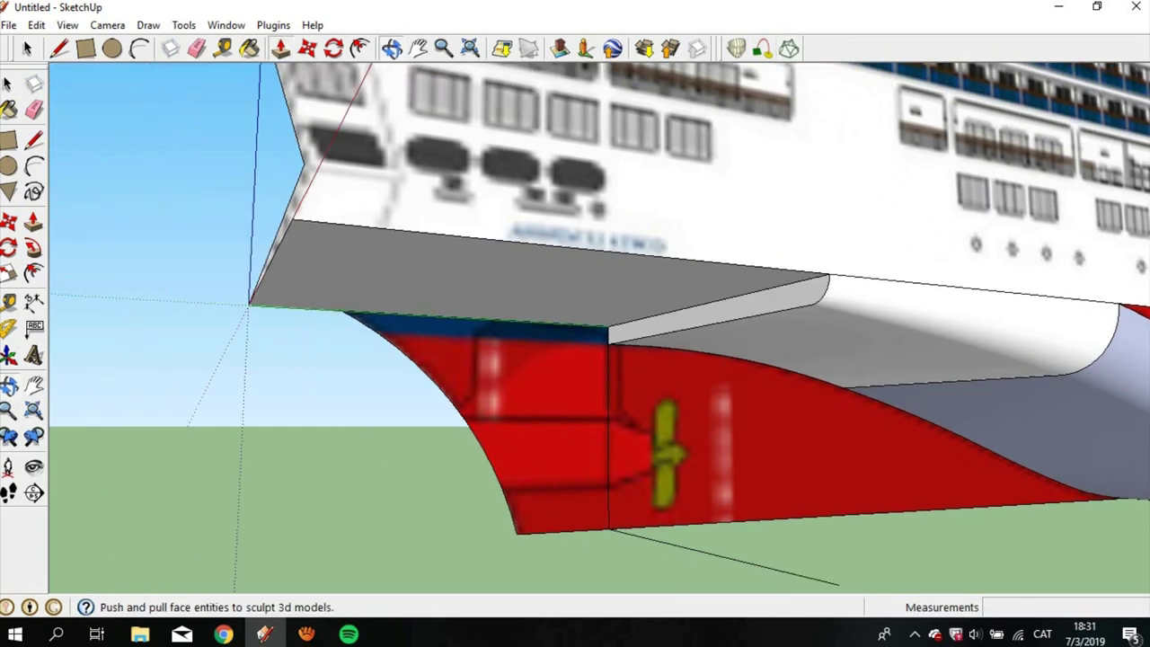
Step: Push/Pull the front notch face out 2.01 m
drag(710, 310, 443, 267)
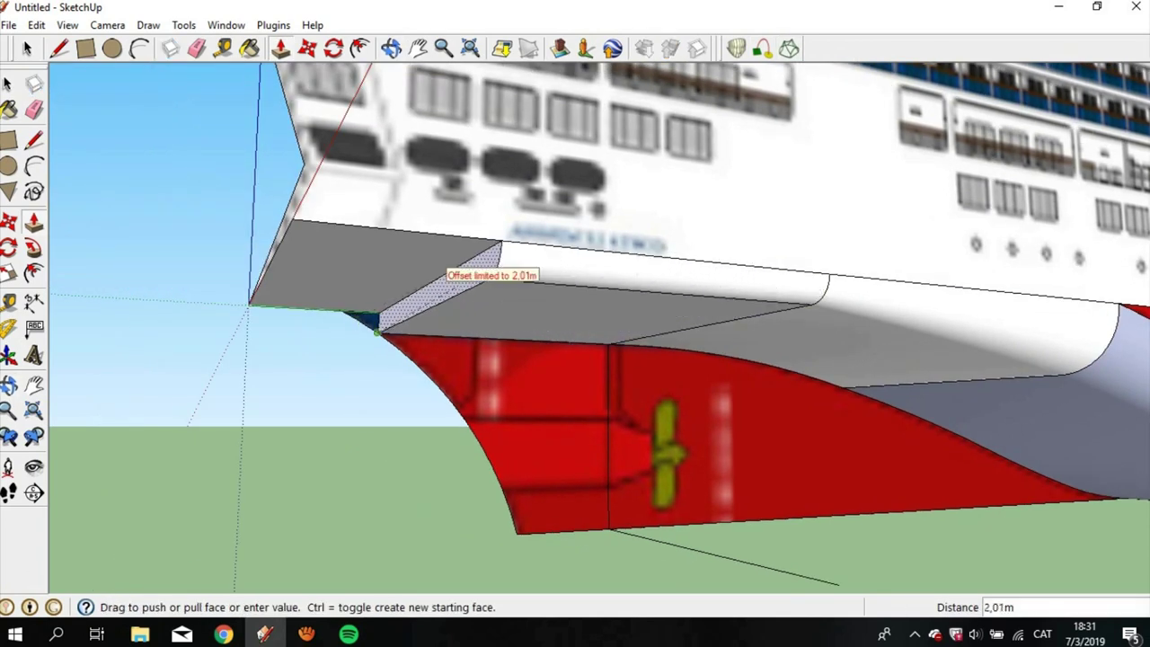
click(442, 270)
middle_drag(442, 270, 485, 297)
scroll(486, 297, up, 3)
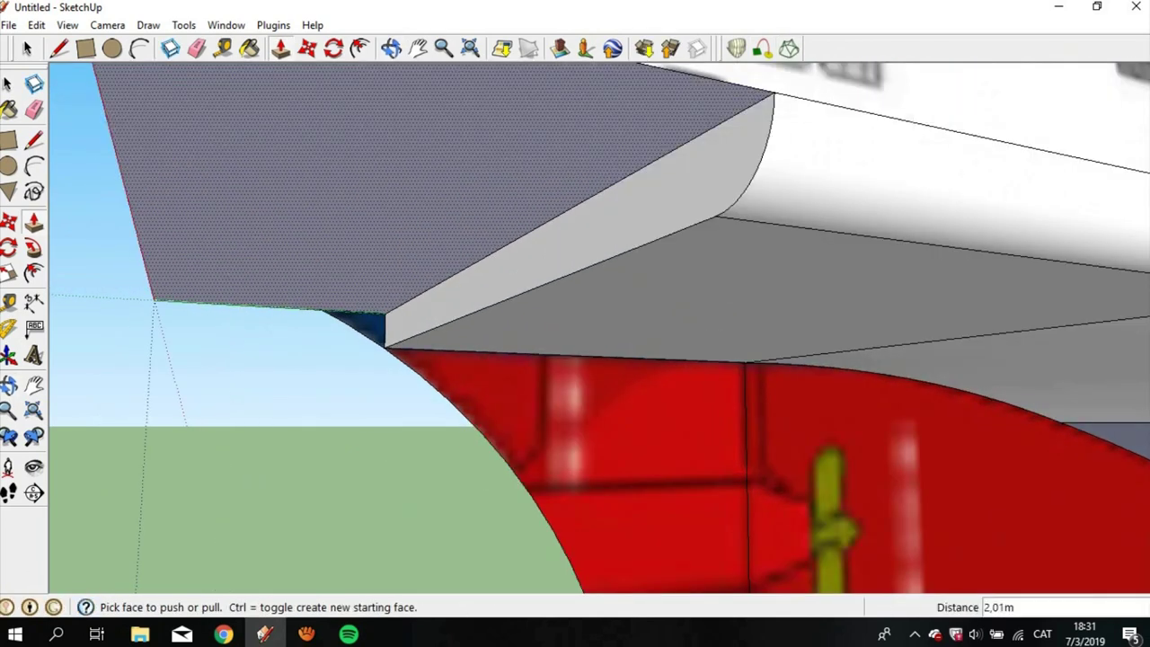
scroll(413, 314, down, 3)
scroll(414, 315, down, 2)
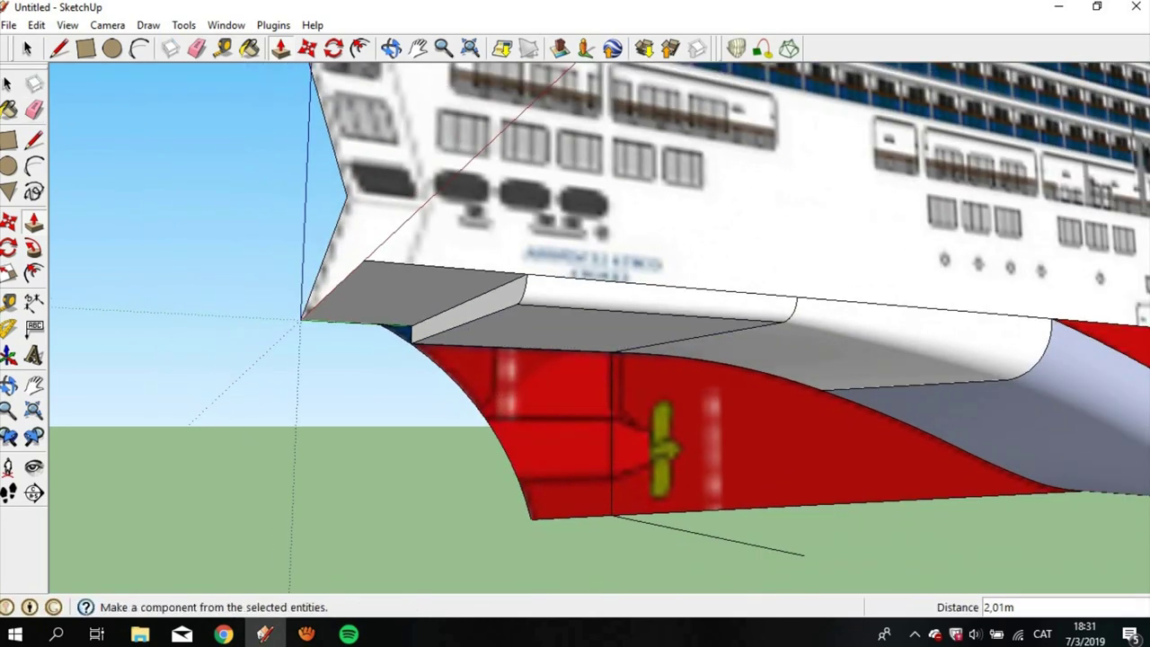
Step: Draw an edge from the hull edge to the notch corner
click(59, 48)
click(380, 325)
click(460, 268)
scroll(482, 269, up, 1)
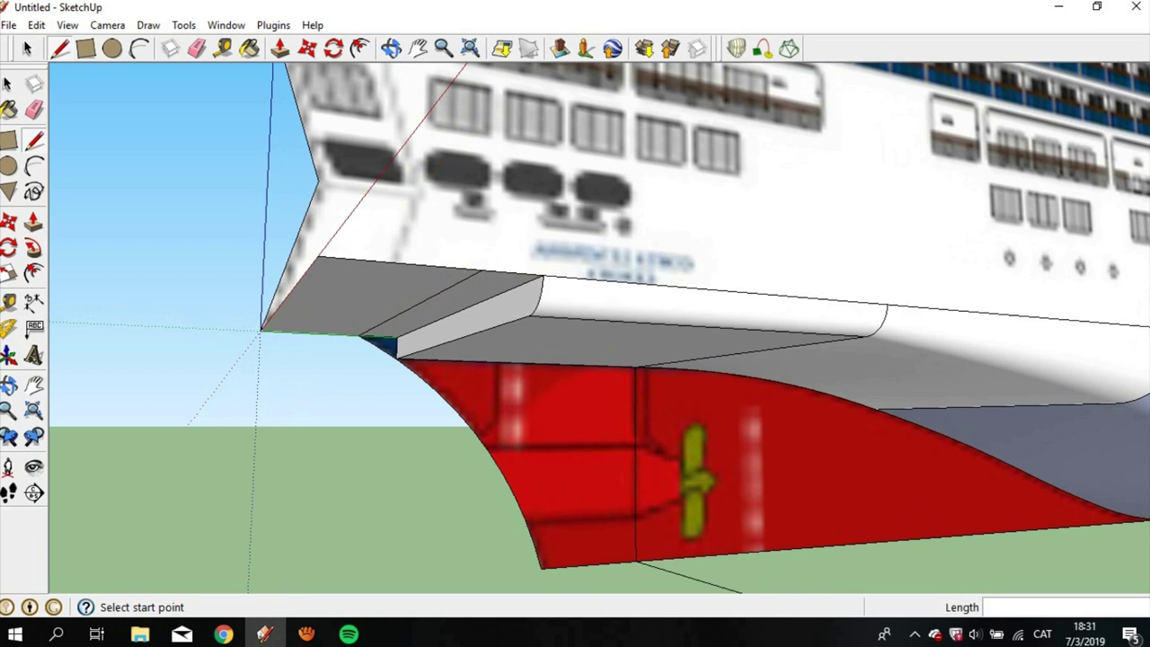
Step: Select the curved nose edge and skin the hull nose with Curviloft
click(27, 48)
scroll(539, 297, up, 1)
scroll(539, 297, up, 1)
click(521, 295)
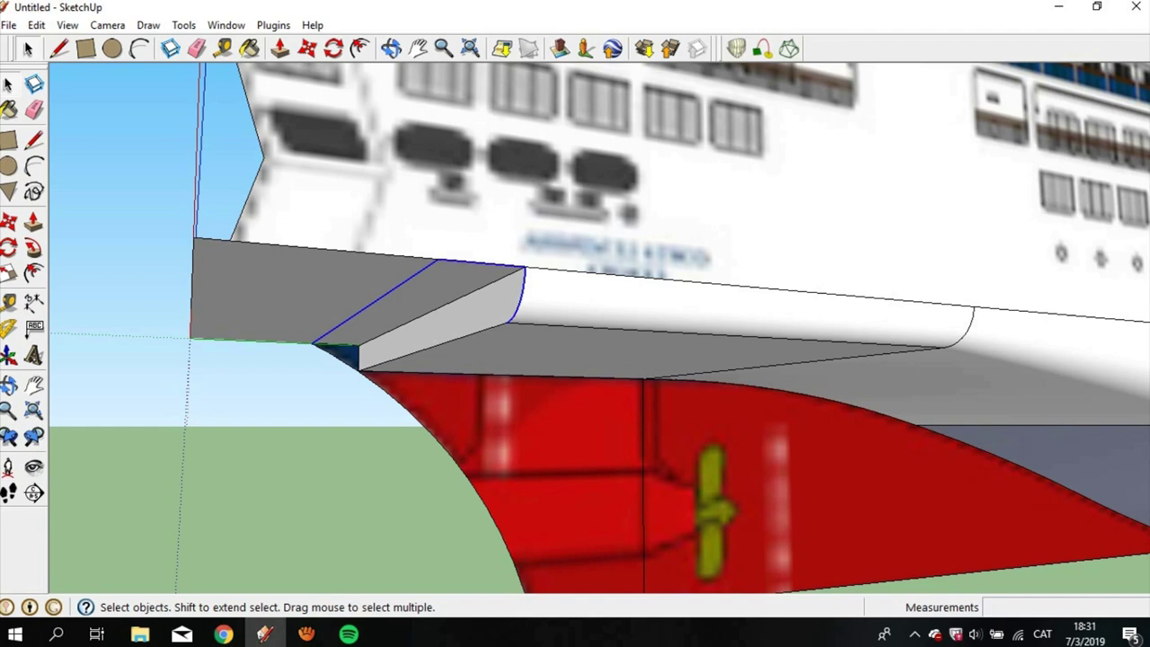
click(790, 48)
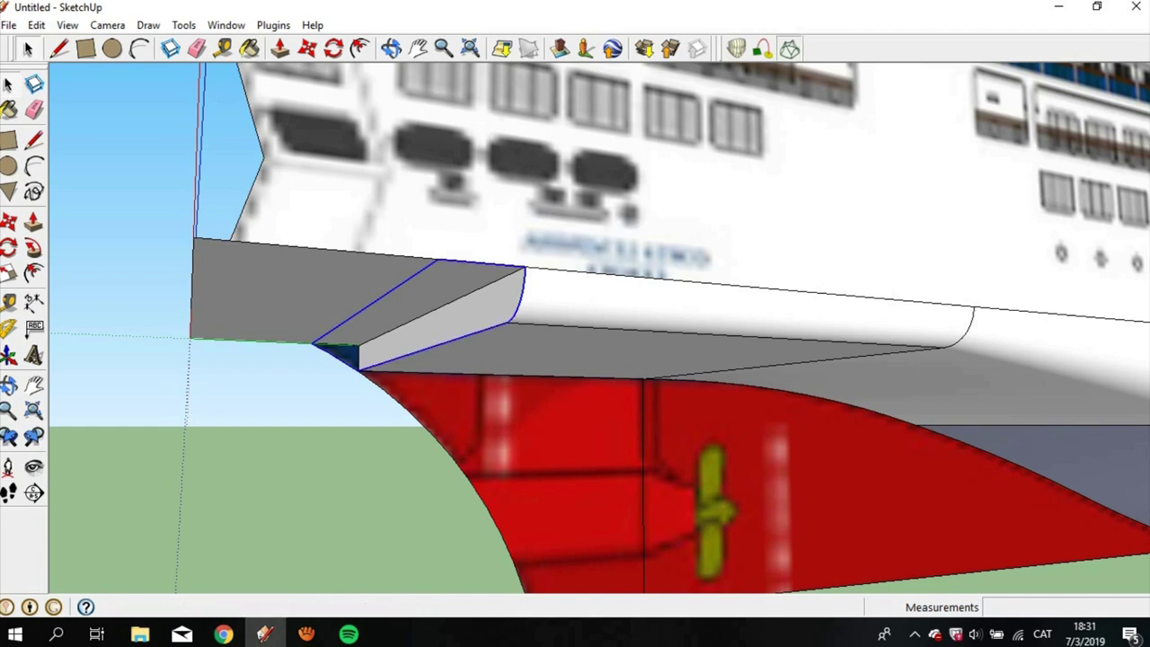
mouse_move(576, 323)
middle_down()
mouse_move(575, 413)
mouse_move(575, 341)
middle_up()
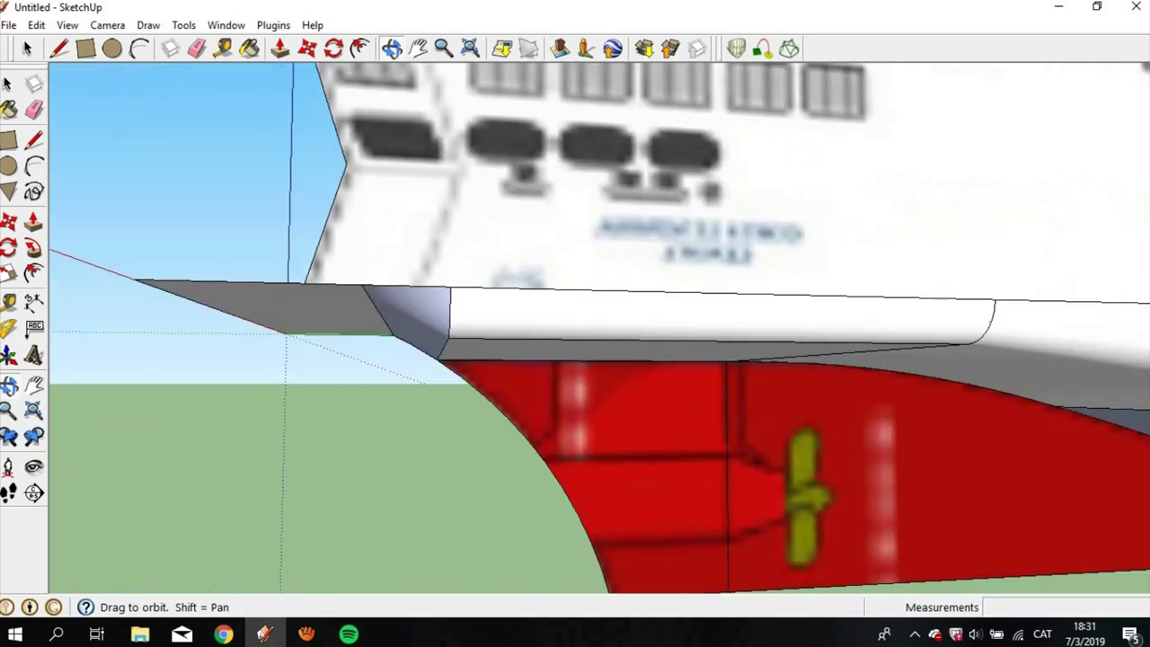
Step: Erase the thin triangular face beside the front of the hull and inspect the result
key(e)
key(Delete)
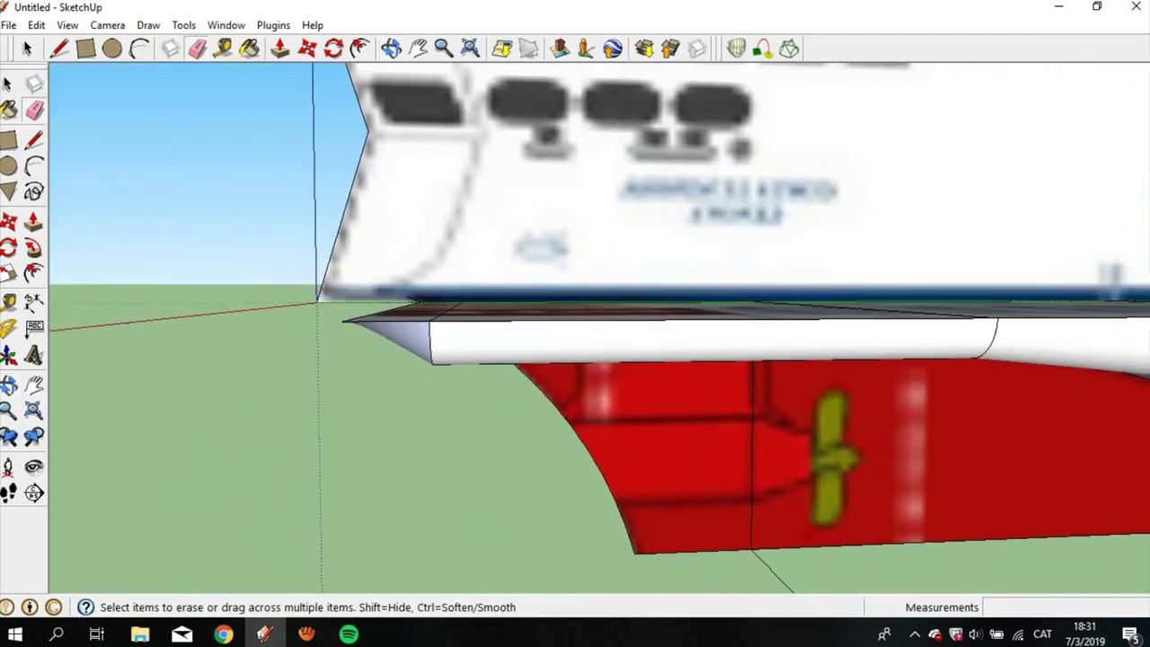
middle_drag(575, 323, 629, 269)
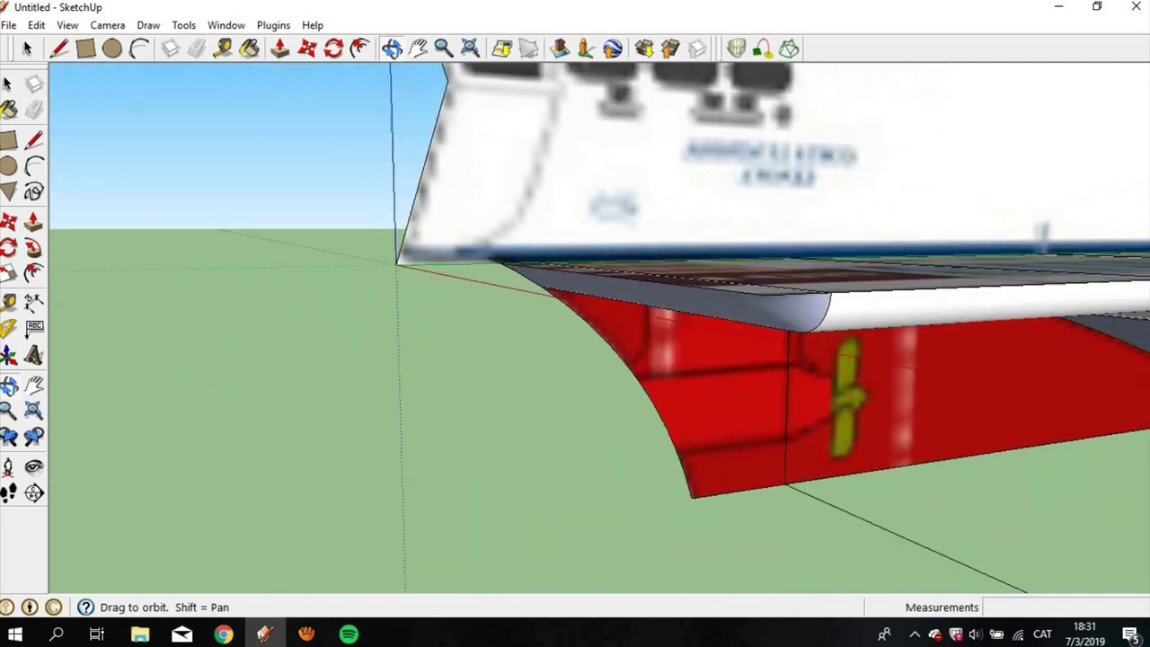
middle_drag(575, 324, 539, 332)
mouse_move(575, 323)
middle_down()
mouse_move(575, 216)
mouse_move(503, 306)
middle_up()
middle_drag(575, 324, 575, 270)
Step: Zoom and orbit in to a close side view of the red bulbous bow
scroll(472, 264, down, 4)
scroll(473, 264, down, 2)
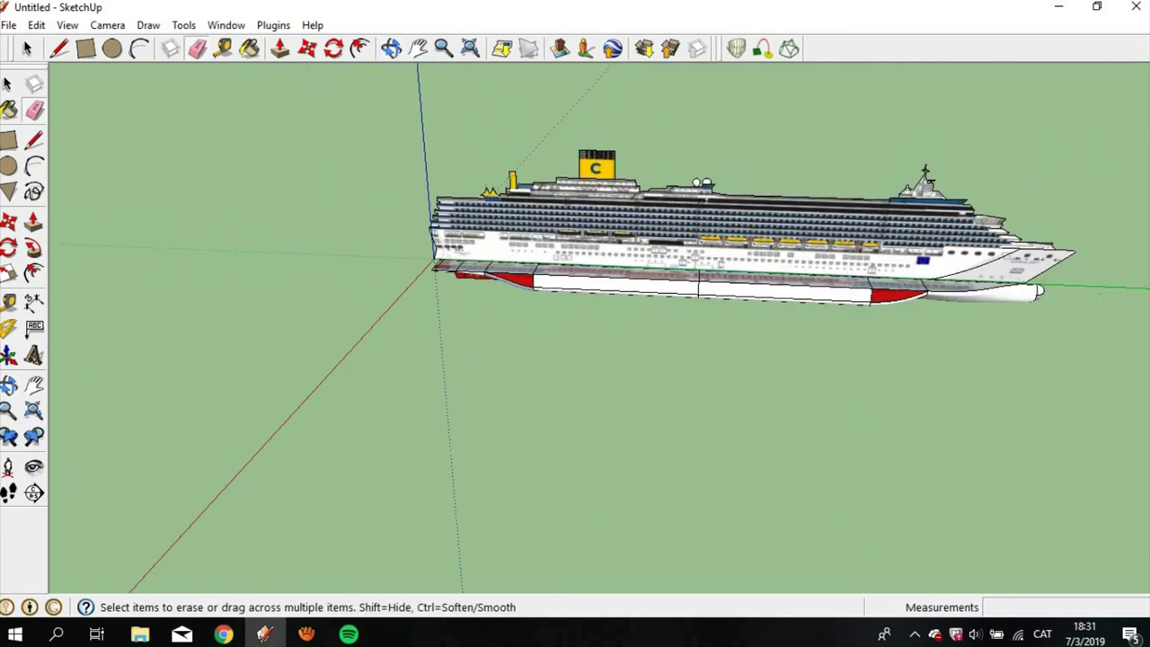
scroll(809, 296, up, 2)
scroll(809, 297, up, 2)
mouse_move(808, 296)
middle_down()
mouse_move(773, 306)
mouse_move(755, 287)
mouse_move(755, 261)
middle_up()
scroll(755, 314, up, 2)
scroll(755, 287, up, 2)
mouse_move(575, 269)
middle_down()
mouse_move(467, 270)
mouse_move(557, 270)
middle_up()
middle_drag(575, 324, 449, 302)
Step: Select the bulbous bow group and draw a vertical edge up the red hull face
click(539, 333)
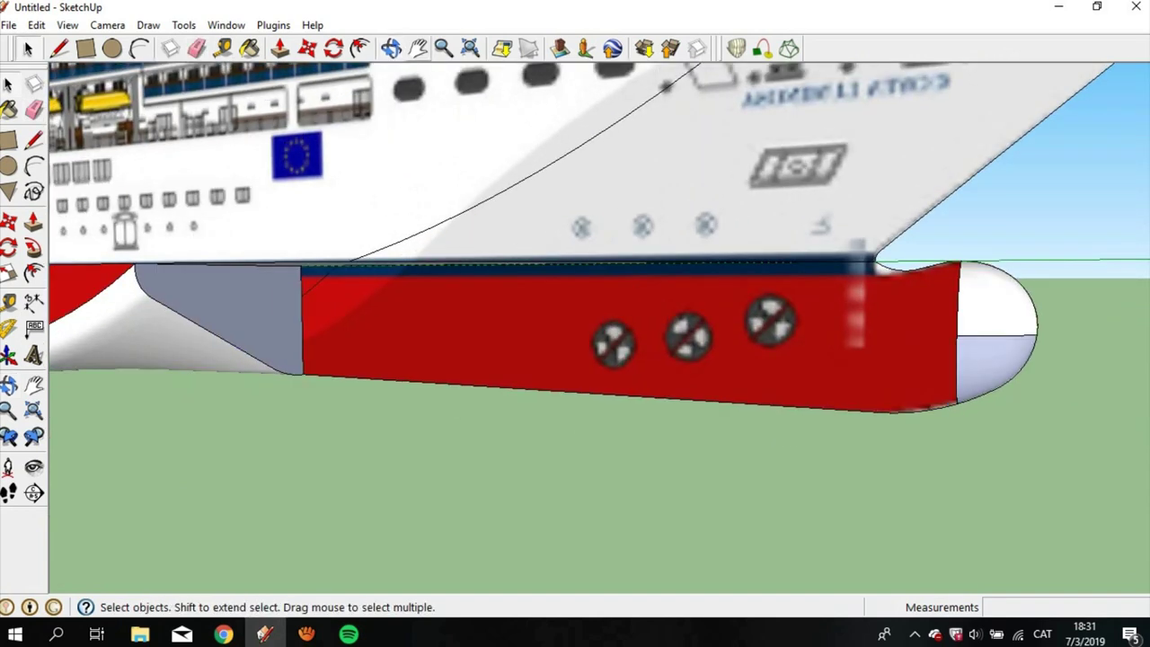
middle_drag(576, 360, 503, 342)
key(l)
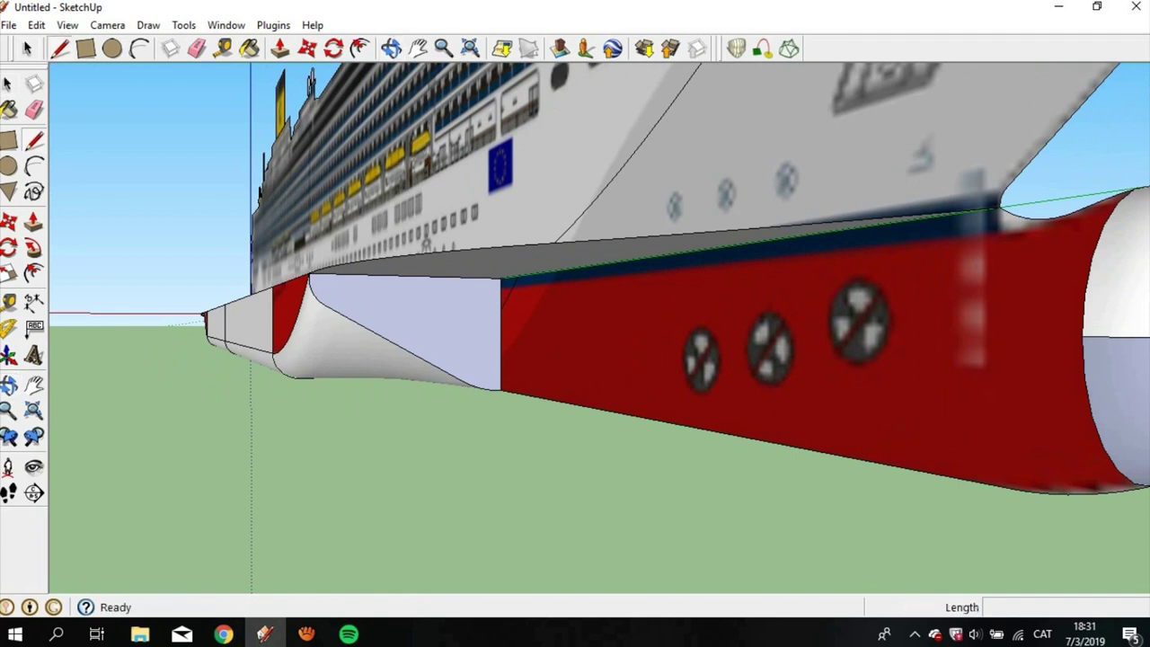
click(712, 431)
click(712, 248)
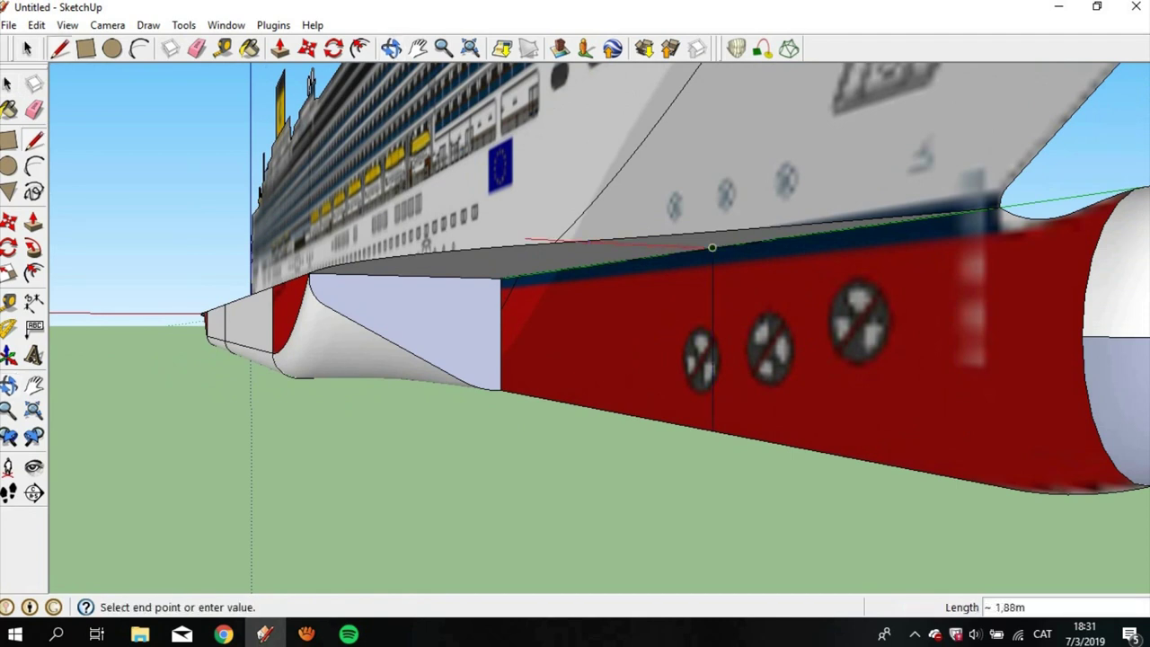
Step: Draw a vertical edge dropping from the hull's lower edge down to the ground
key(Escape)
mouse_move(497, 236)
middle_down()
mouse_move(575, 252)
mouse_move(550, 293)
middle_up()
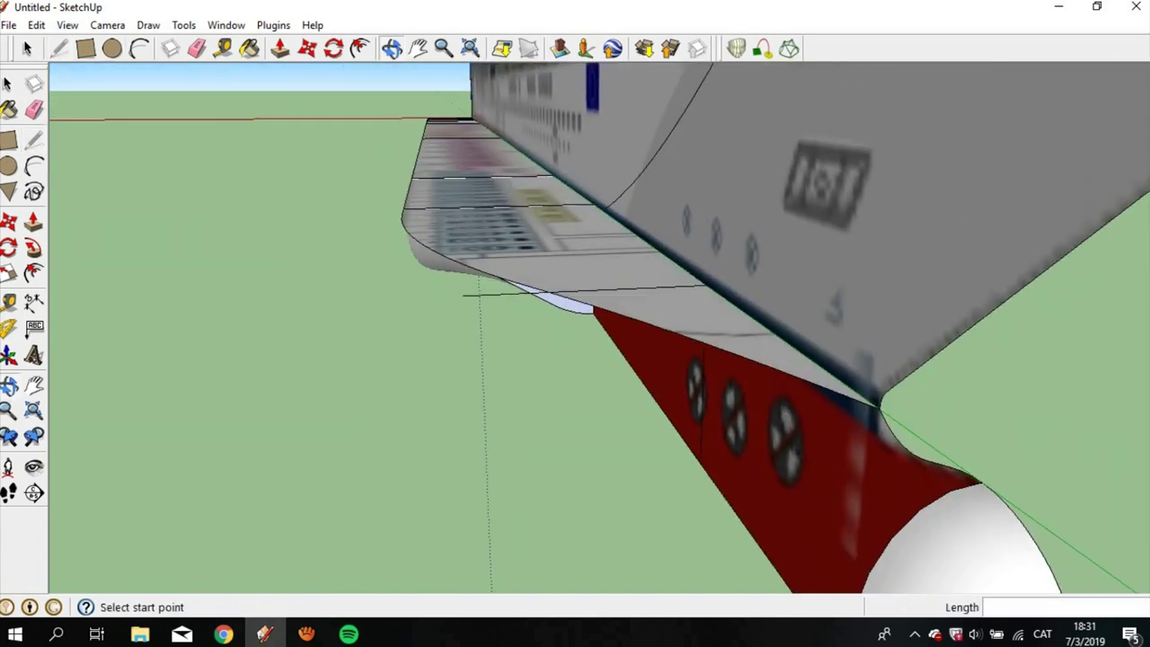
click(550, 293)
key(Escape)
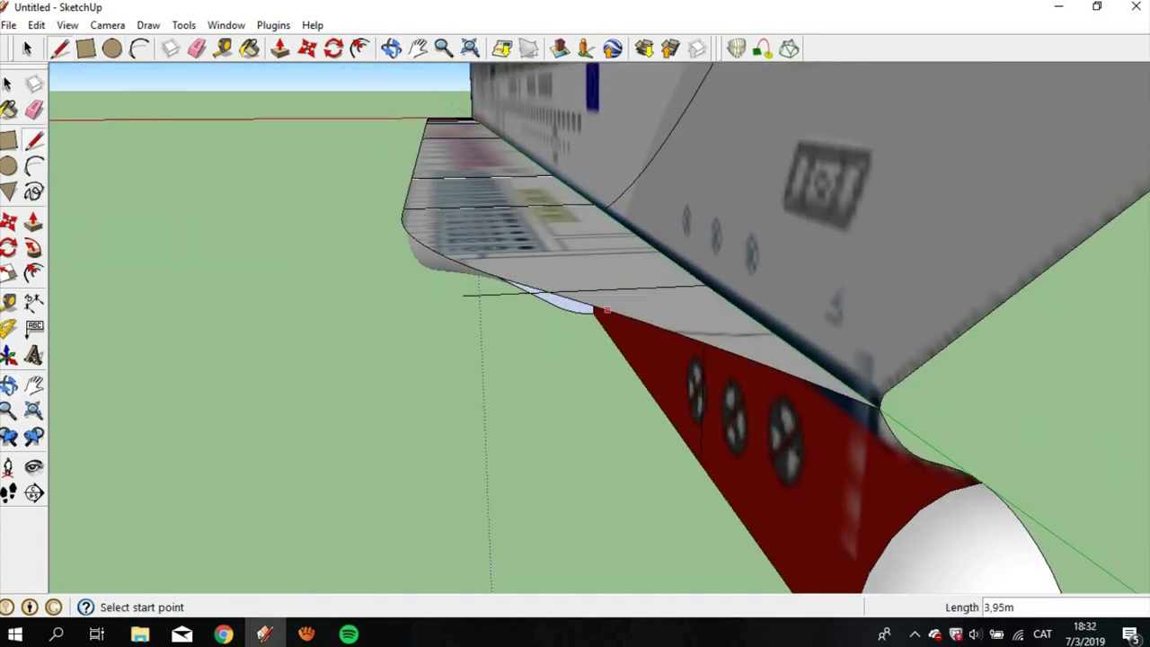
scroll(544, 297, up, 2)
click(543, 293)
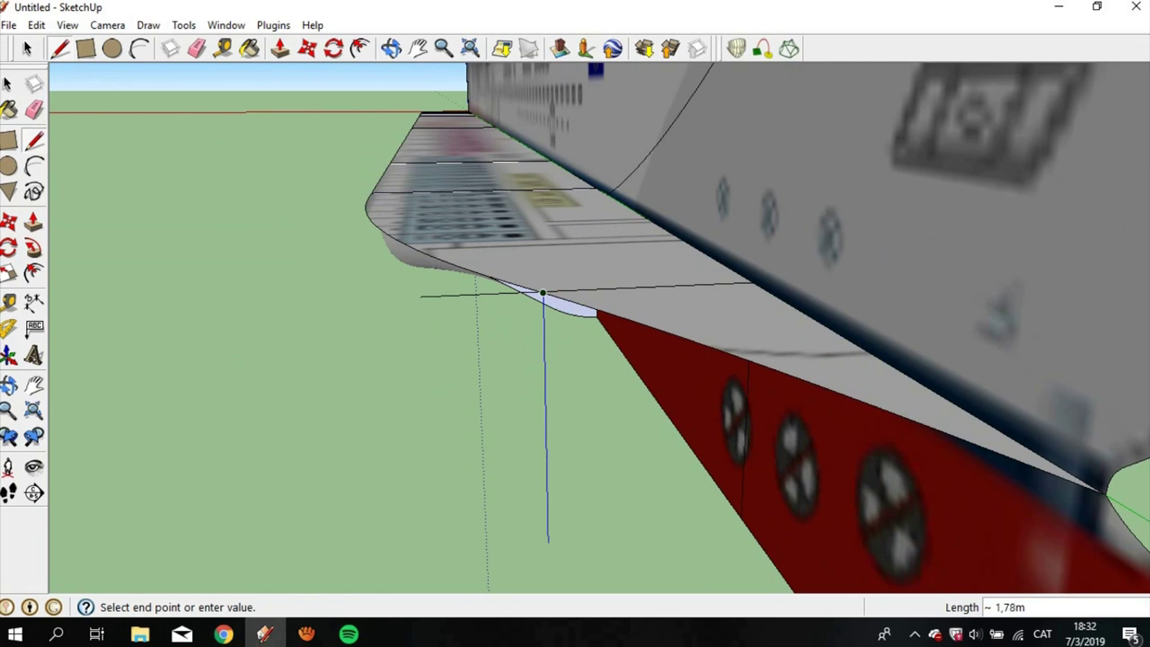
scroll(544, 540, down, 5)
scroll(543, 539, up, 5)
scroll(561, 367, down, 1)
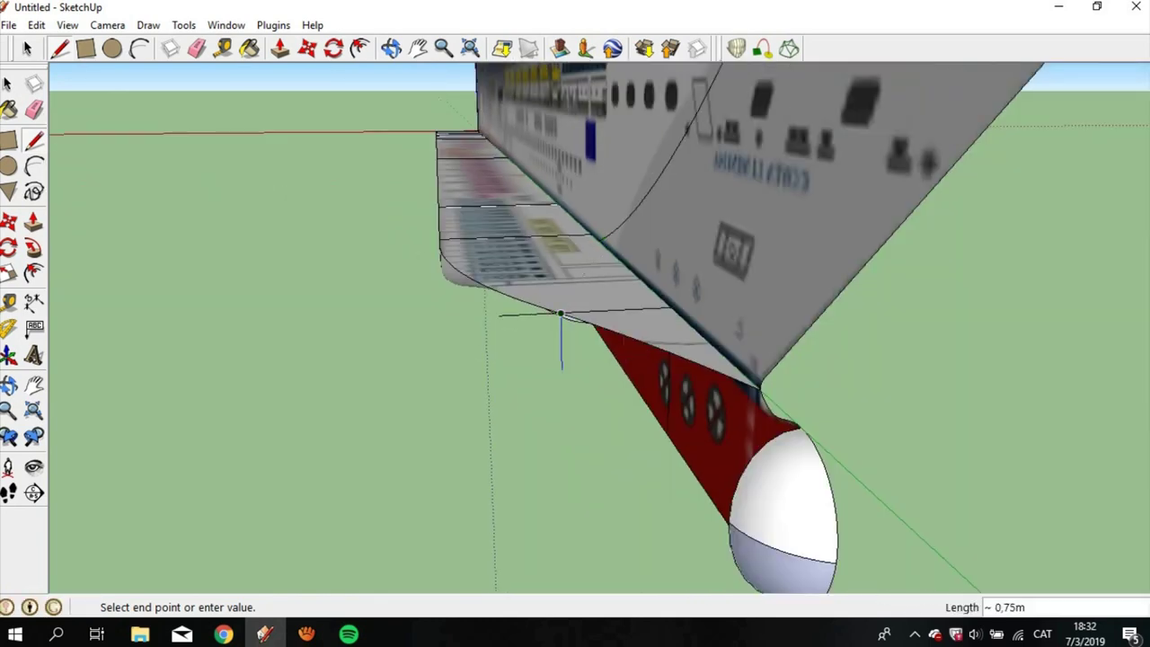
scroll(562, 367, up, 2)
click(550, 502)
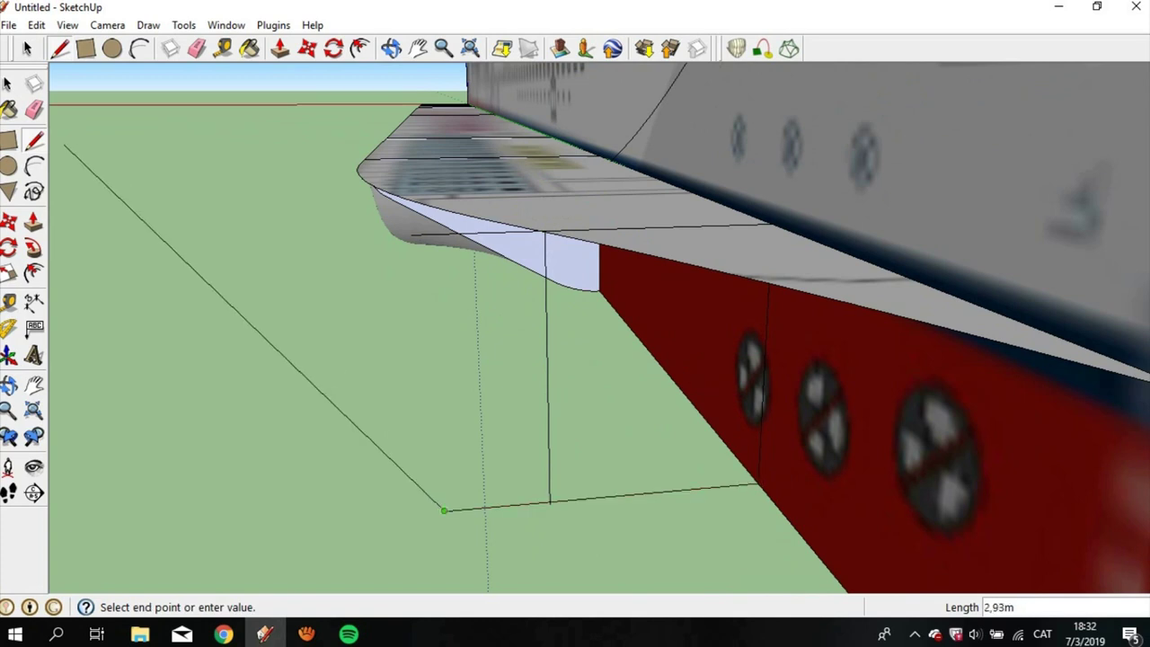
Step: Erase the line splitting the pale blue face and outline a closed face under the hull
click(34, 108)
click(549, 377)
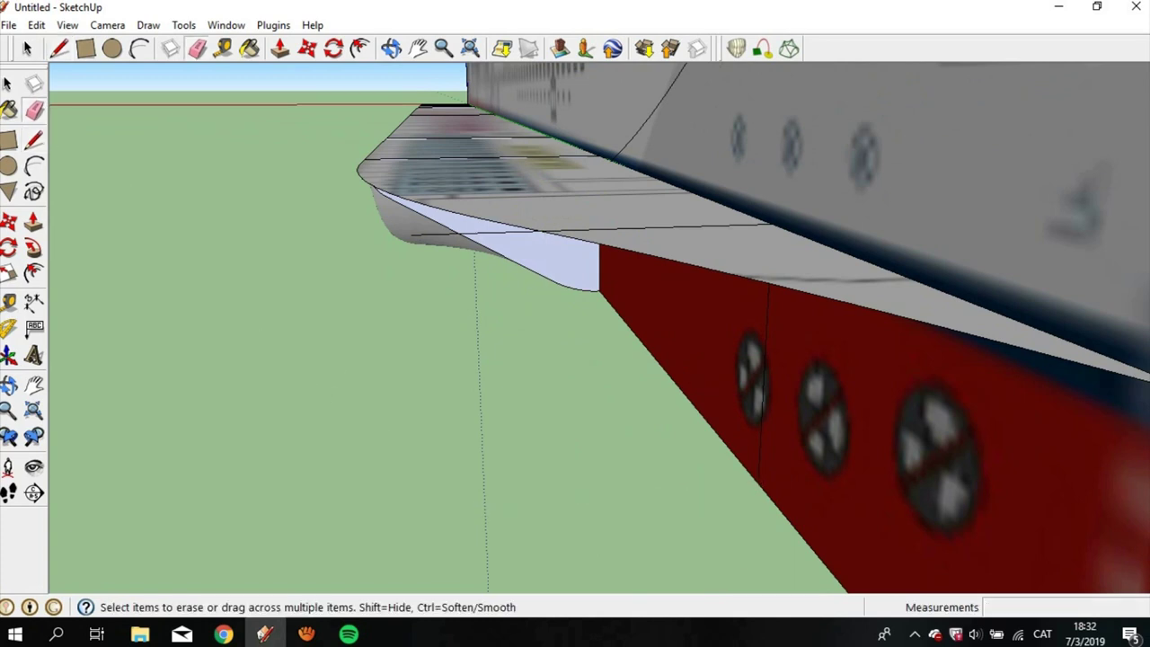
click(59, 47)
click(757, 483)
click(407, 513)
click(381, 99)
click(778, 96)
click(758, 483)
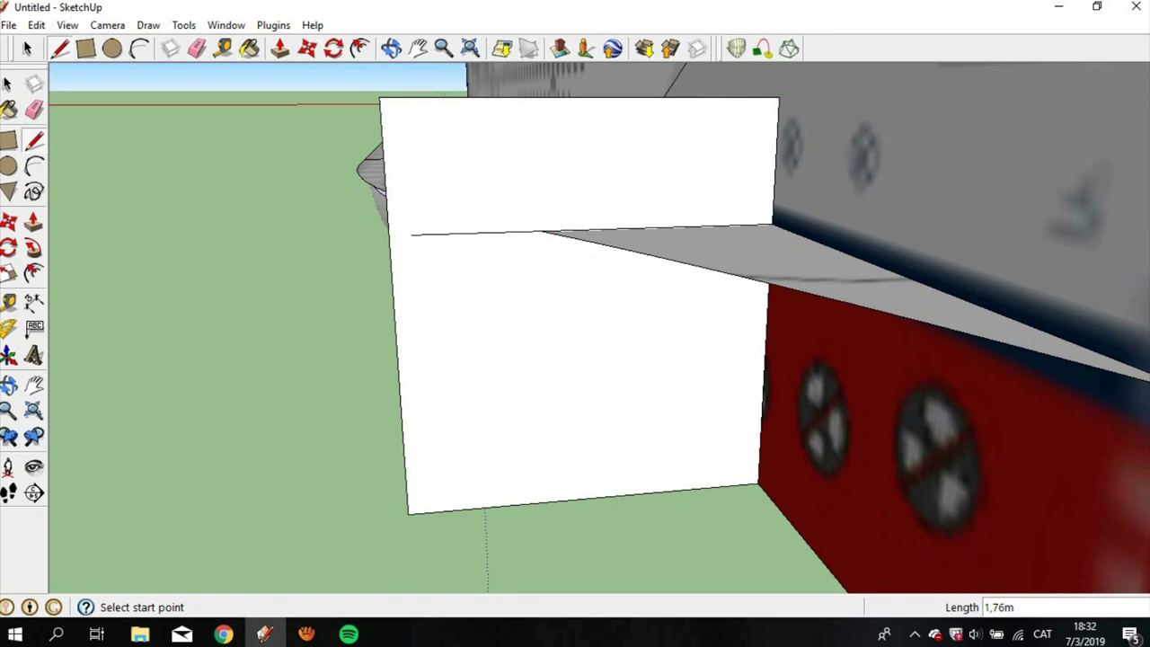
Step: Redraw a vertical edge from hull to ground and erase the outline's extra top, left and ground edges
key(e)
click(477, 232)
key(l)
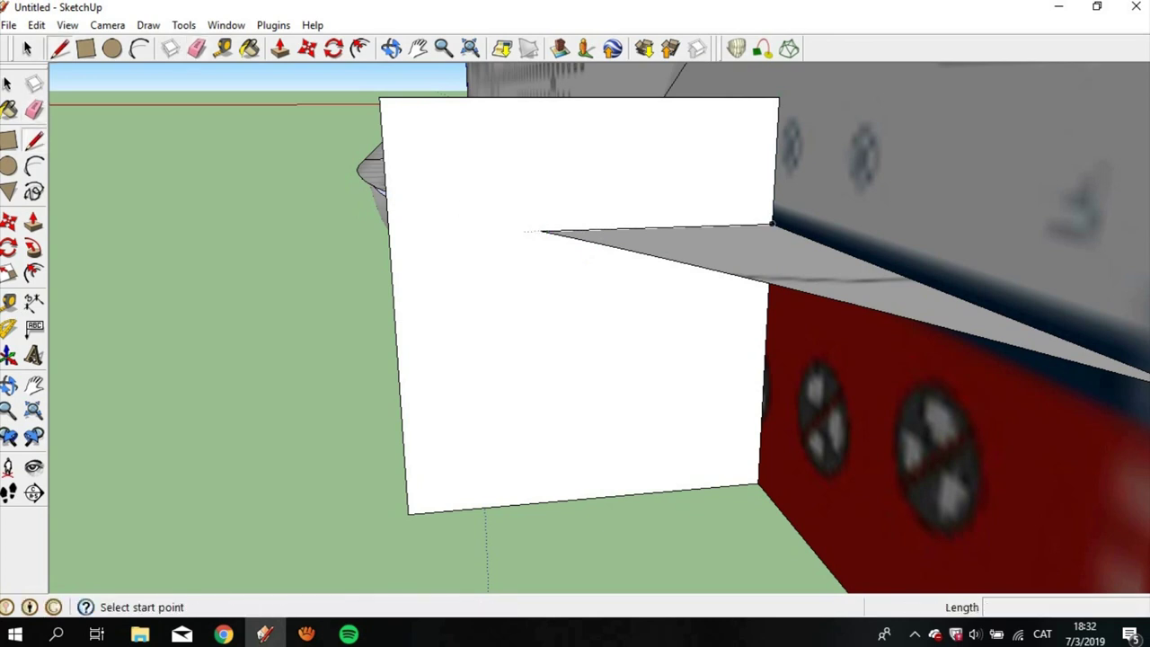
click(541, 232)
click(545, 502)
key(e)
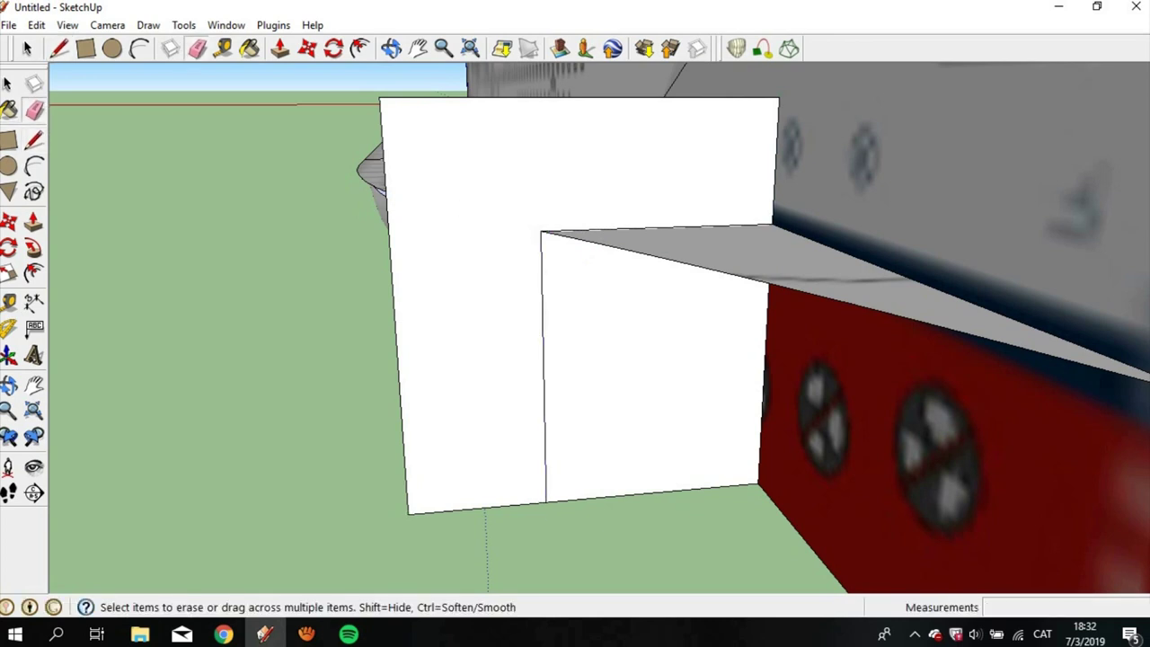
click(575, 97)
click(395, 305)
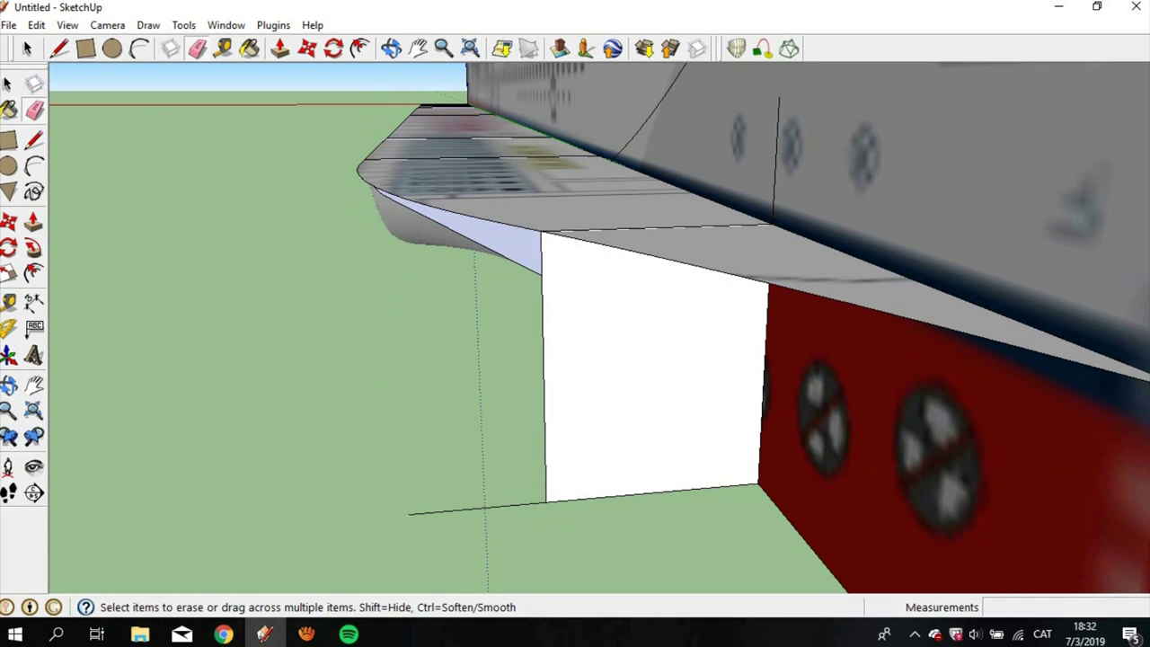
click(477, 508)
Step: Start a 2-point arc from the face's upper-left corner toward its lower-right corner
key(a)
click(541, 232)
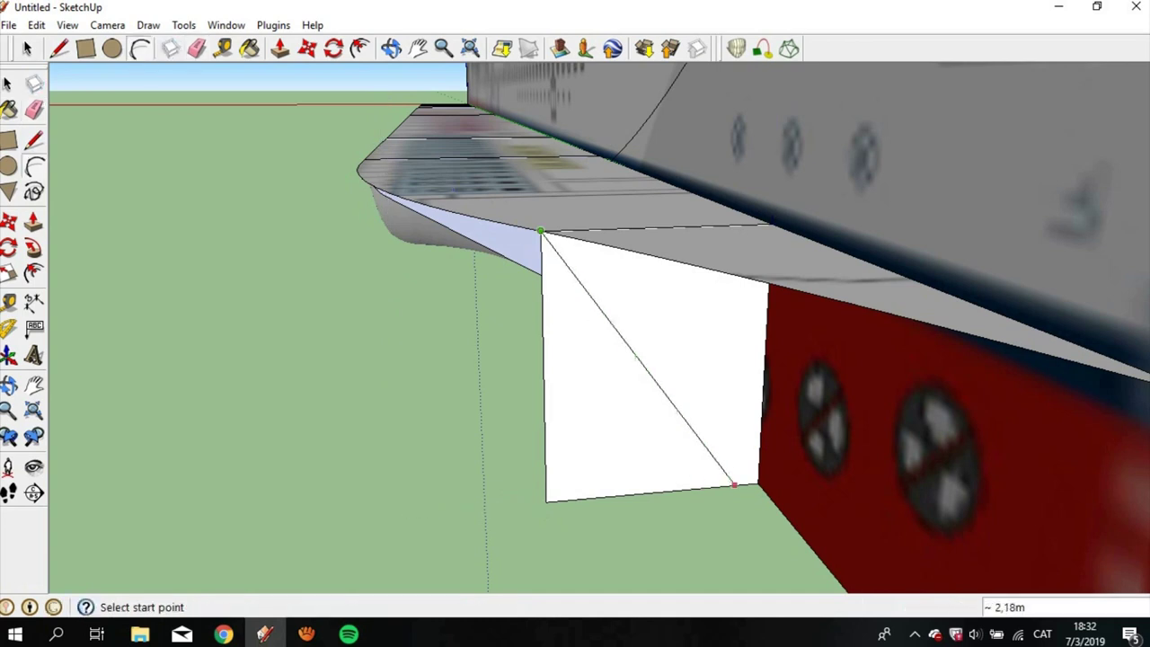
click(735, 485)
Step: Set the arc's bulge and add a small fillet arc at the face corner
click(643, 407)
scroll(643, 407, up, 3)
scroll(624, 364, down, 2)
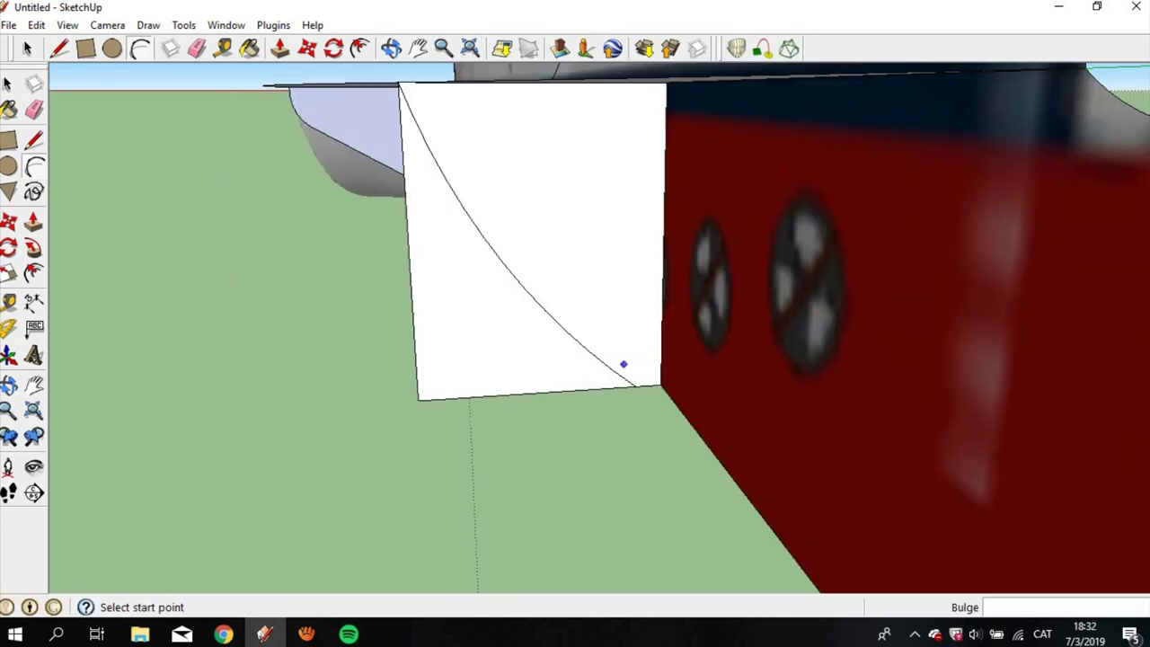
scroll(613, 370, up, 3)
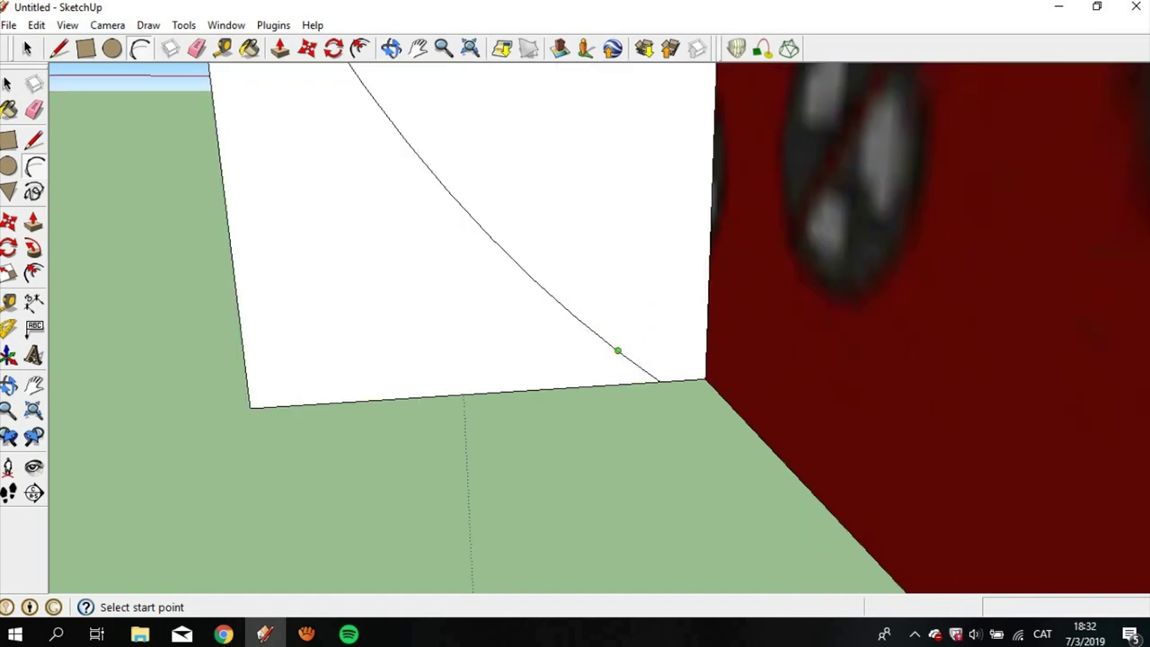
click(617, 350)
scroll(665, 368, up, 1)
click(705, 379)
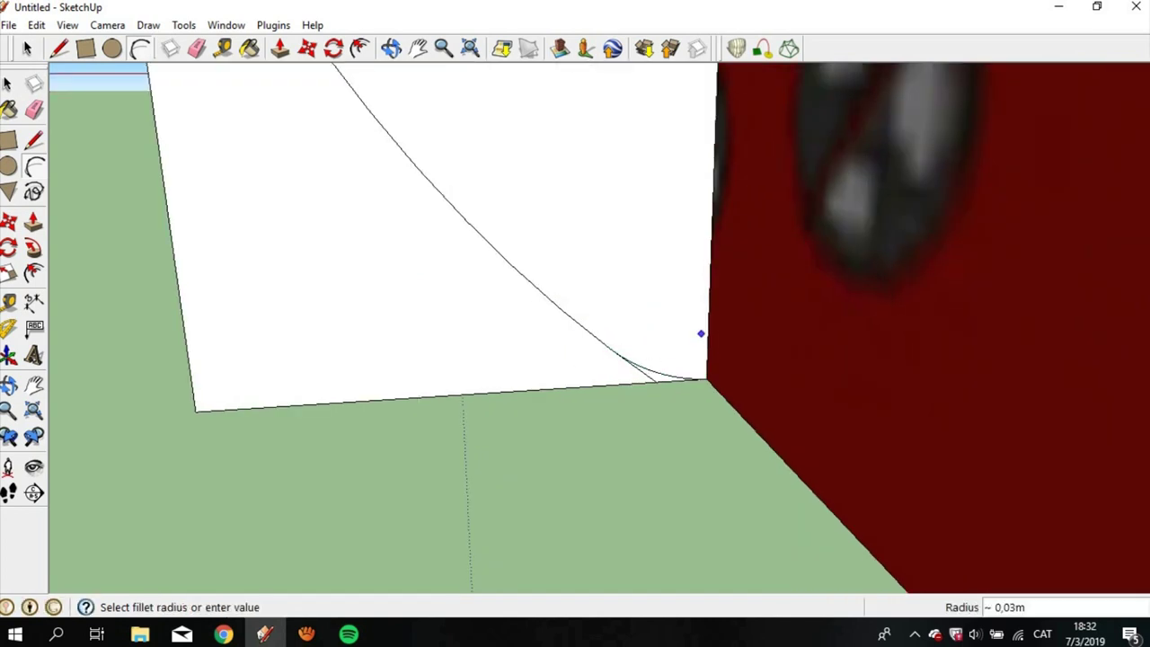
Step: Erase the face's bottom and left edges, then select its curved arc edge
key(e)
scroll(684, 337, down, 2)
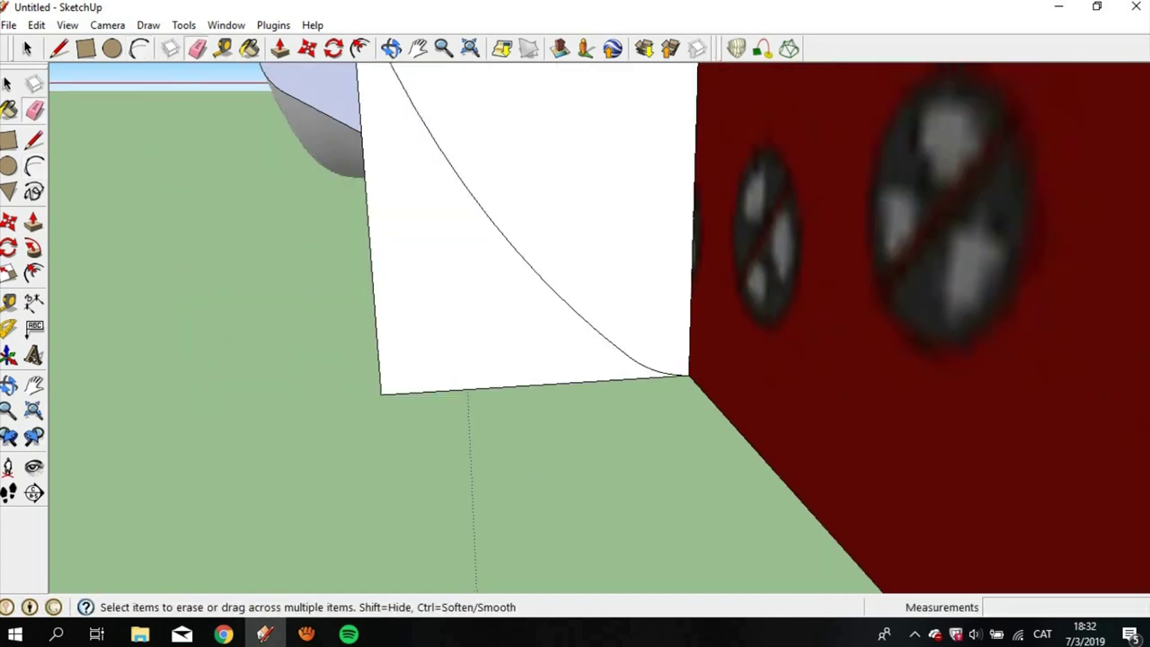
scroll(684, 337, down, 2)
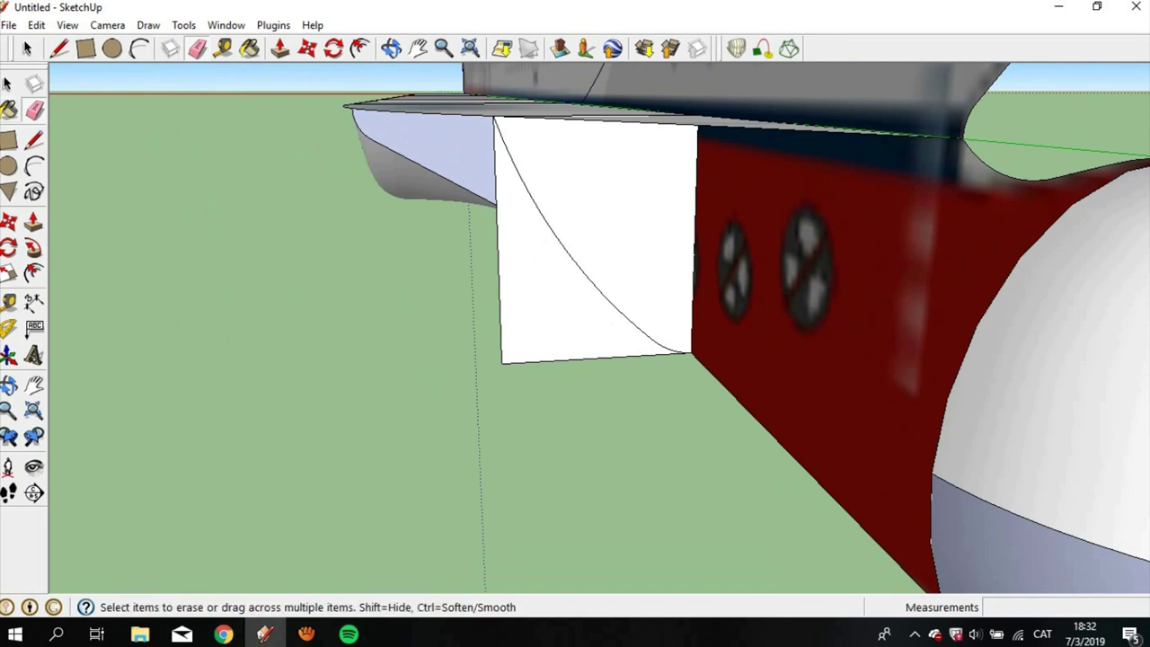
drag(629, 355, 499, 233)
key(space)
click(584, 270)
middle_drag(594, 360, 503, 359)
Step: Select the red face's top and bottom edges and skin them with Curviloft
click(629, 252)
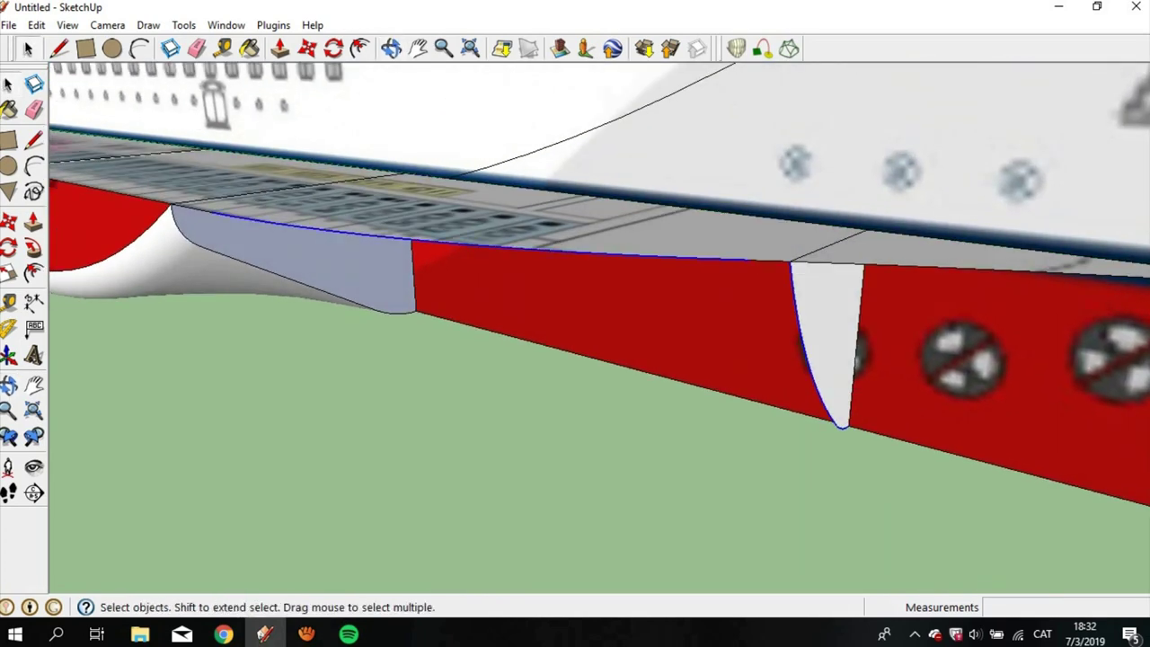
shift+click(565, 352)
scroll(413, 310, up, 3)
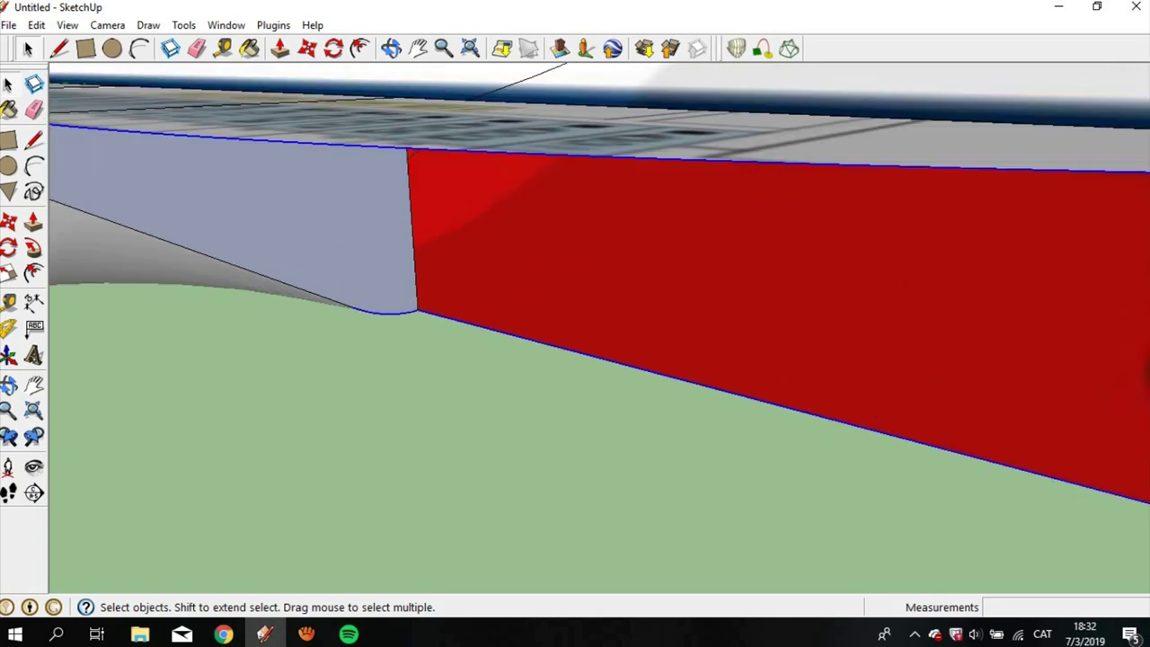
scroll(360, 306, down, 3)
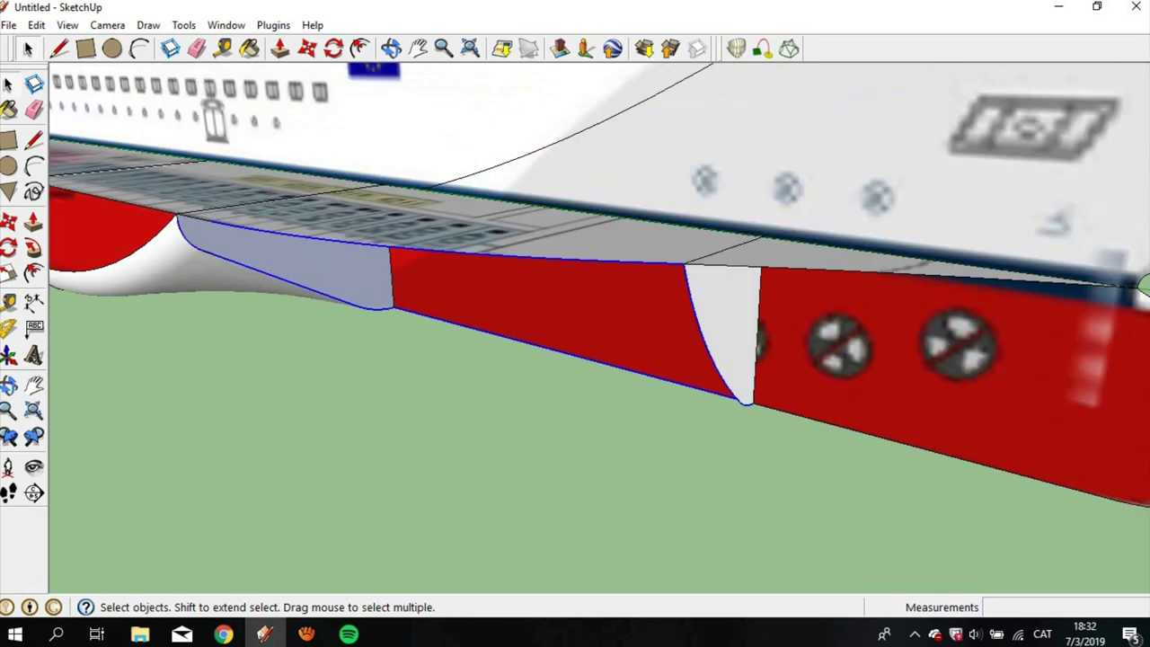
click(789, 49)
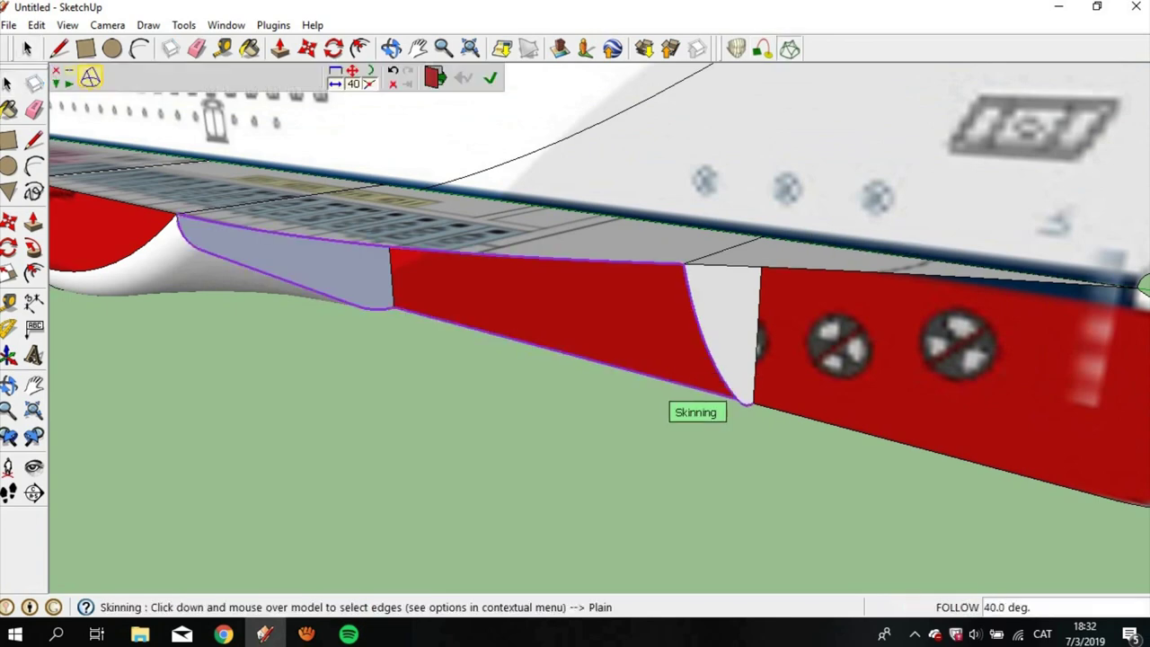
scroll(727, 346, up, 2)
scroll(764, 310, up, 1)
scroll(772, 283, down, 1)
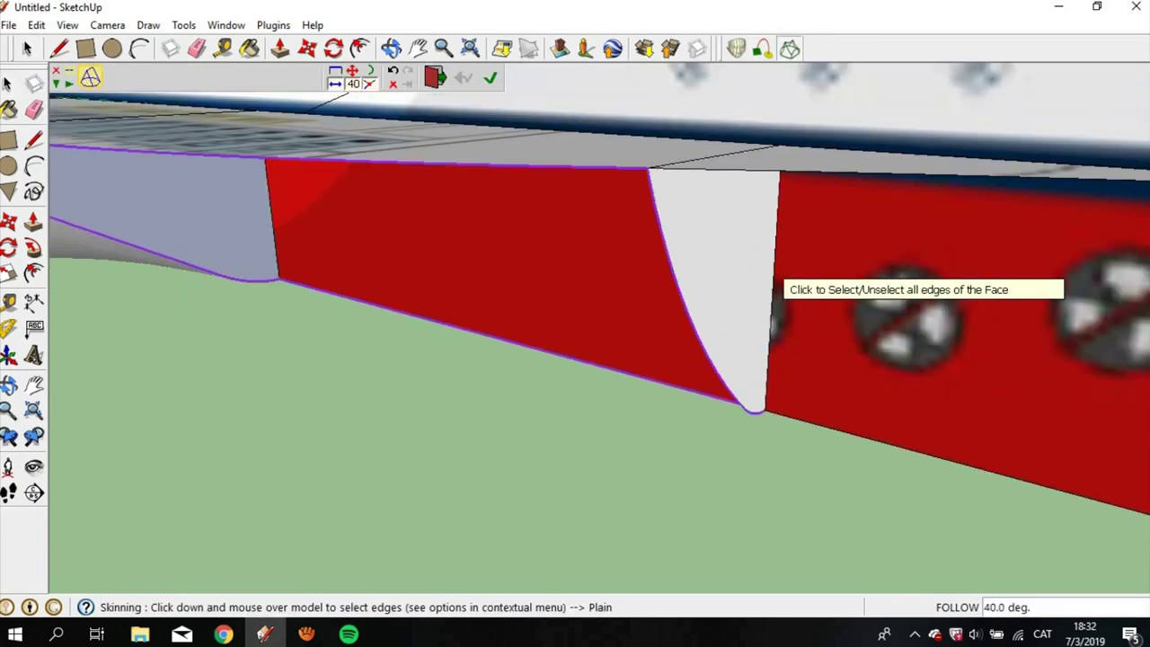
Step: Select the hull panel's outline edges, loft a Curviloft skin, and commit the surface
middle_drag(584, 108, 683, 117)
middle_drag(1002, 130, 1024, 113)
key(space)
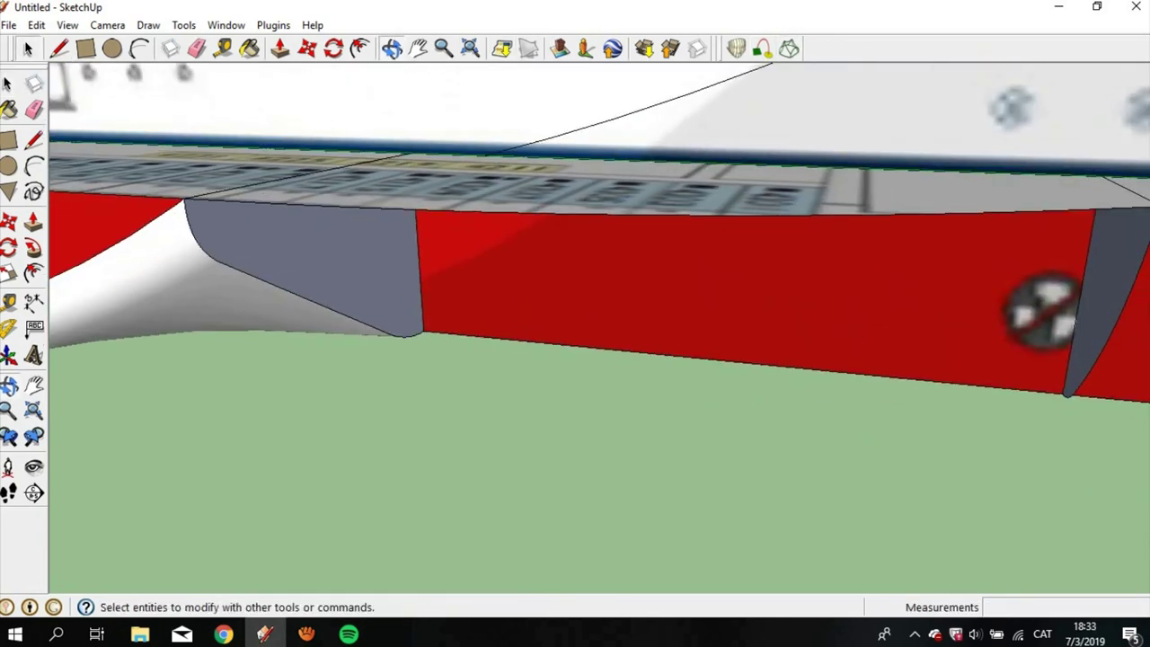
scroll(1134, 108, up, 2)
scroll(629, 225, down, 2)
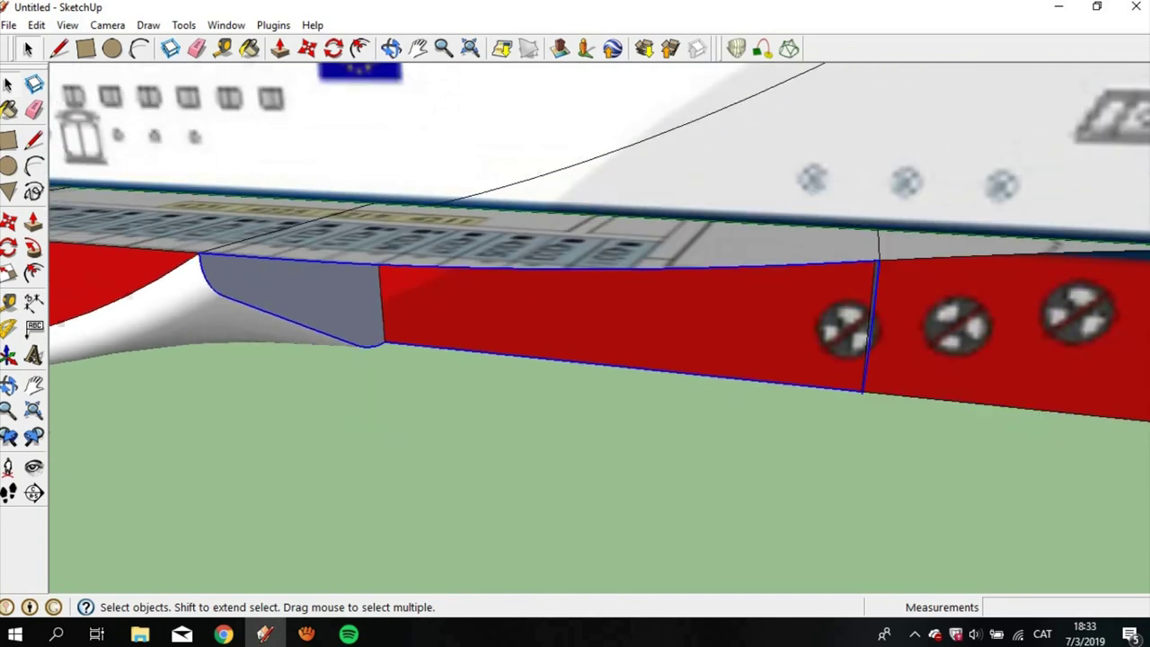
scroll(636, 224, down, 1)
click(789, 48)
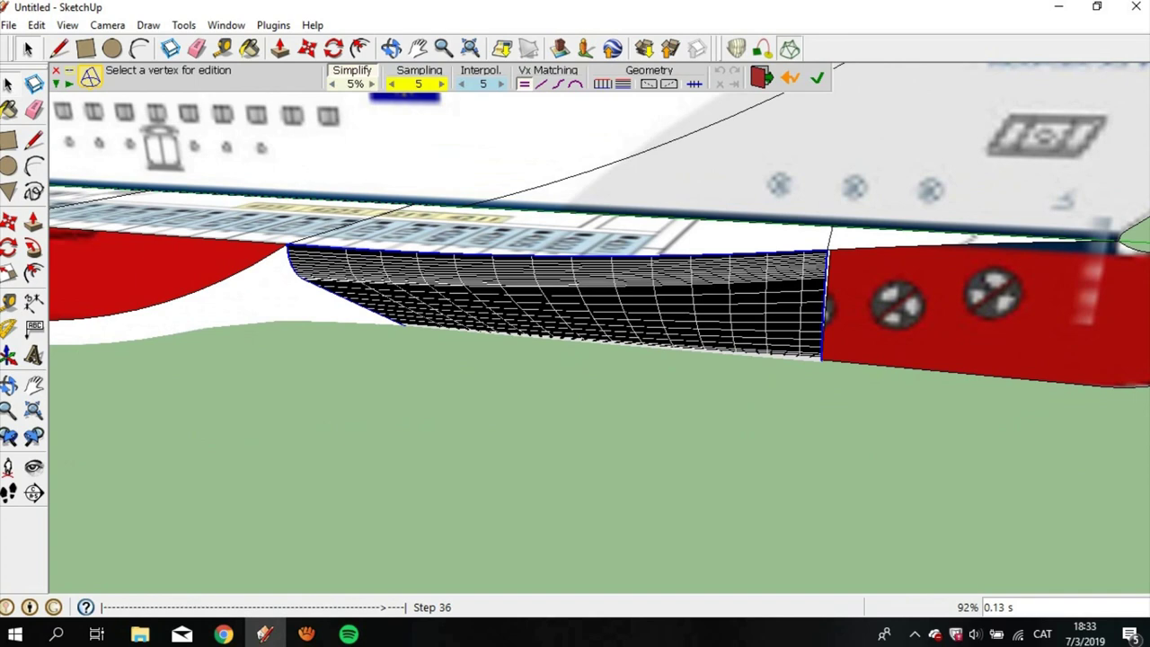
key(Return)
Step: Orbit to the pod's rounded nose and select the curved edge beside the red panel
middle_drag(670, 158, 620, 164)
key(space)
click(400, 245)
Step: Add the red pod panel's bottom edge to the edge selection
scroll(420, 263, up, 1)
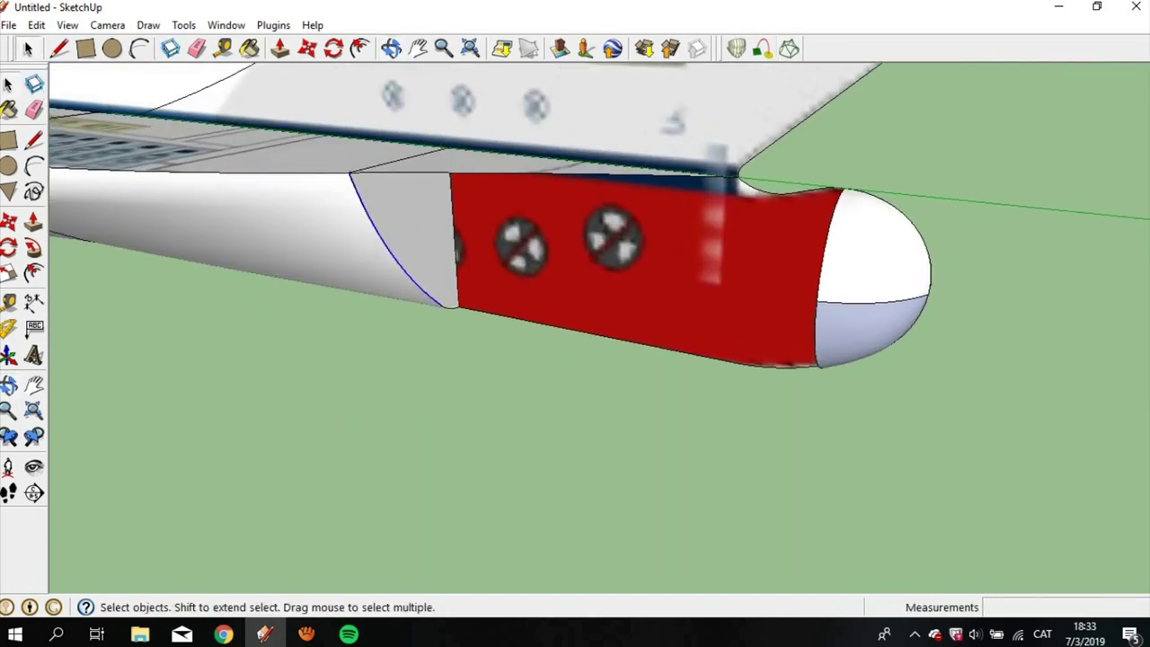
shift+click(575, 331)
scroll(858, 185, up, 1)
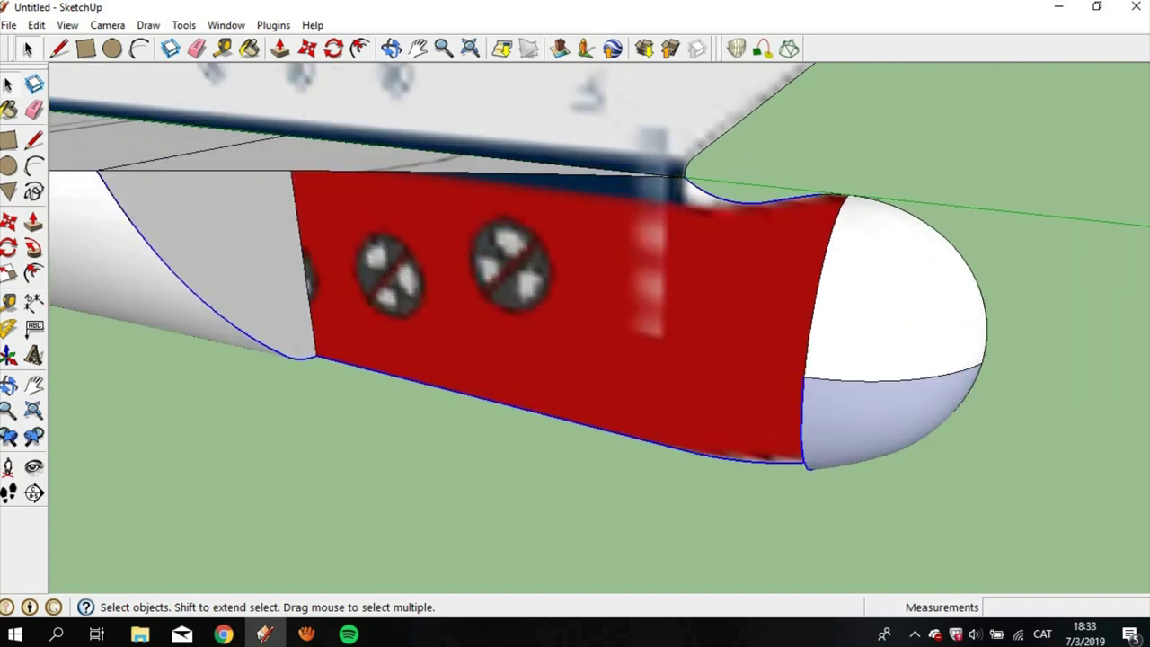
scroll(809, 189, up, 2)
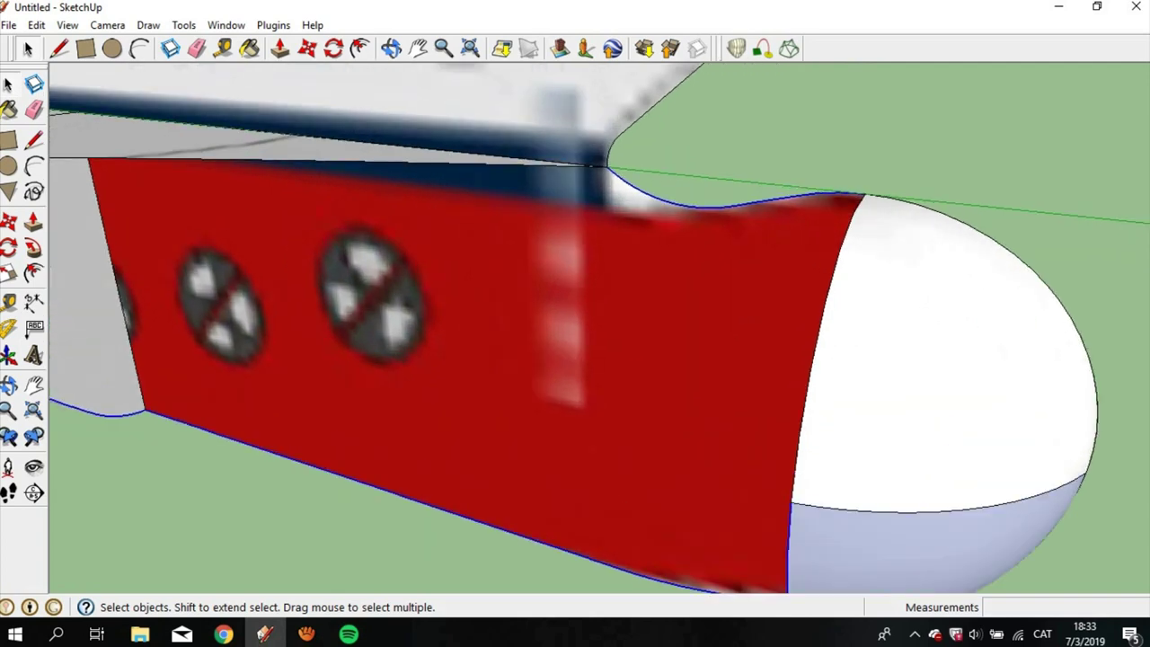
scroll(539, 179, down, 3)
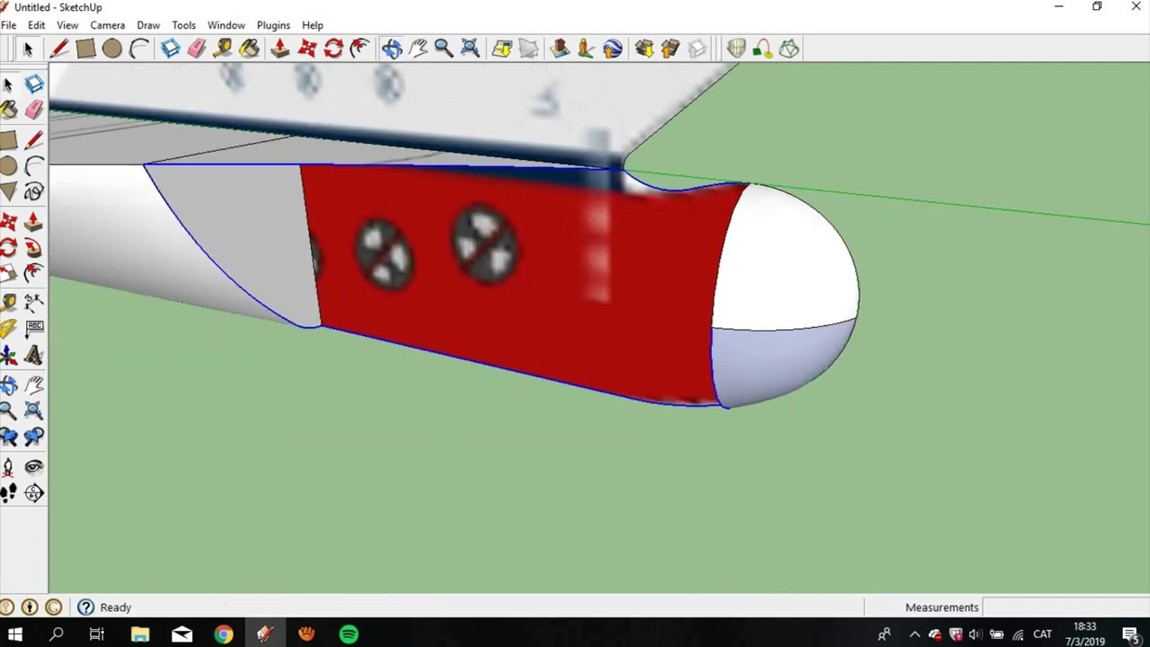
Step: Loft a Curviloft skin across the selected pod edges and commit it
middle_drag(539, 180, 575, 144)
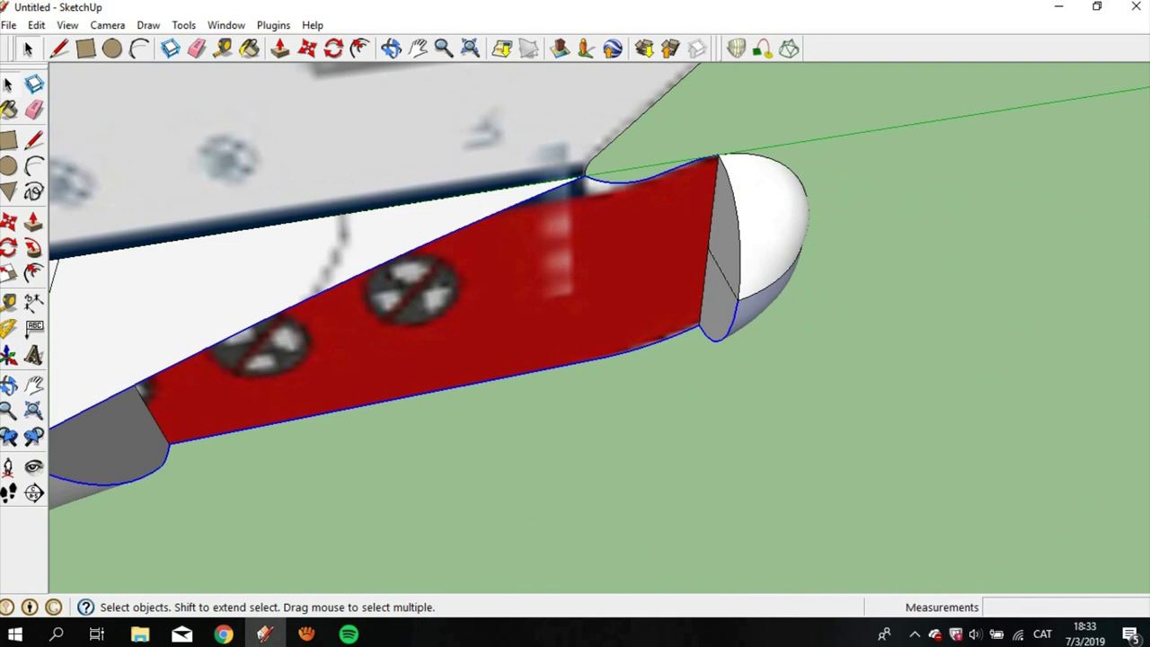
scroll(719, 157, up, 1)
scroll(719, 157, up, 1)
scroll(719, 157, up, 2)
scroll(715, 315, down, 1)
scroll(715, 315, up, 2)
scroll(715, 315, down, 4)
scroll(714, 315, up, 1)
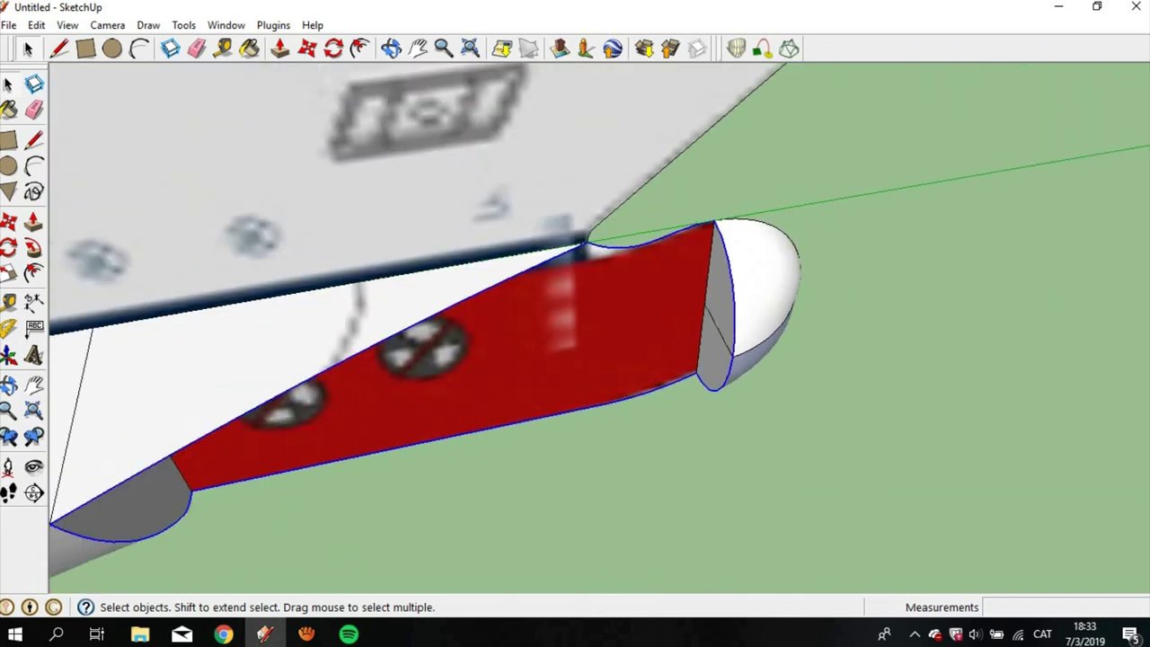
middle_drag(715, 314, 629, 324)
click(790, 48)
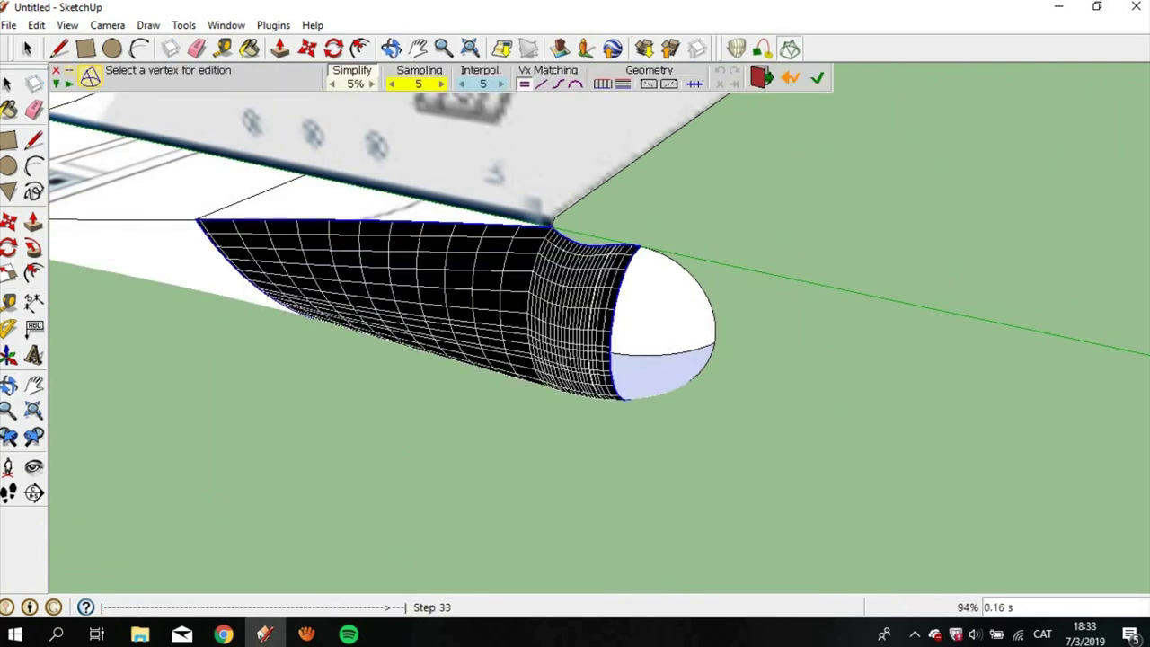
key(Return)
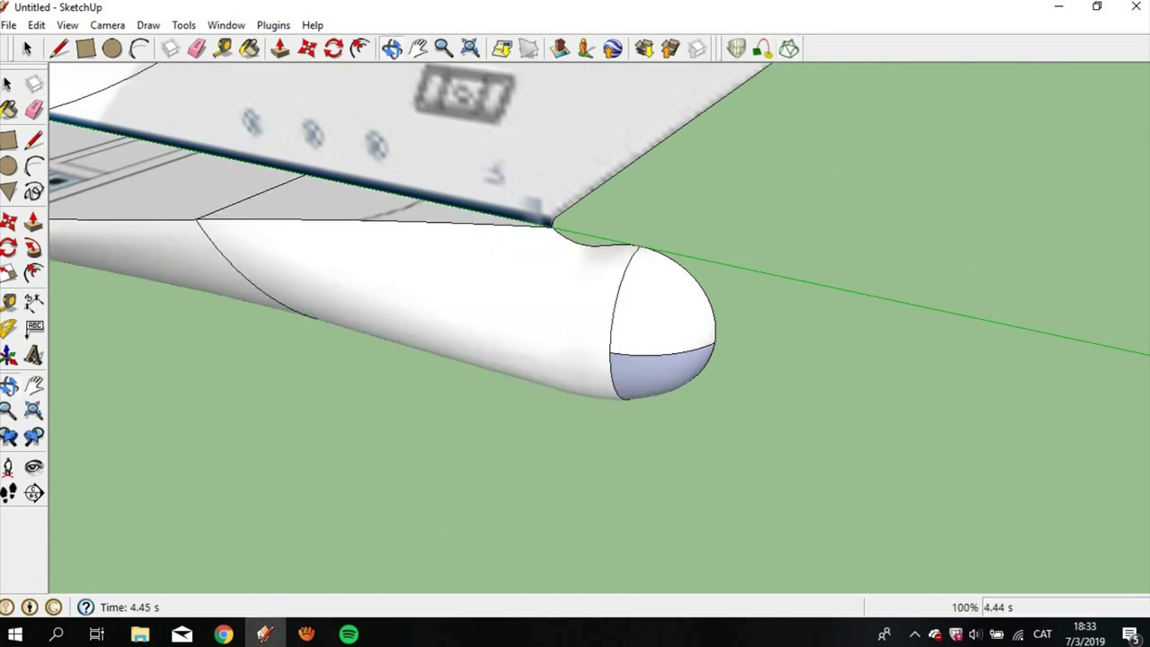
Step: Orbit out to the whole cruise ship and window-select it
middle_drag(575, 360, 683, 342)
mouse_move(575, 270)
middle_down()
mouse_move(575, 360)
mouse_move(629, 387)
middle_up()
scroll(575, 270, down, 5)
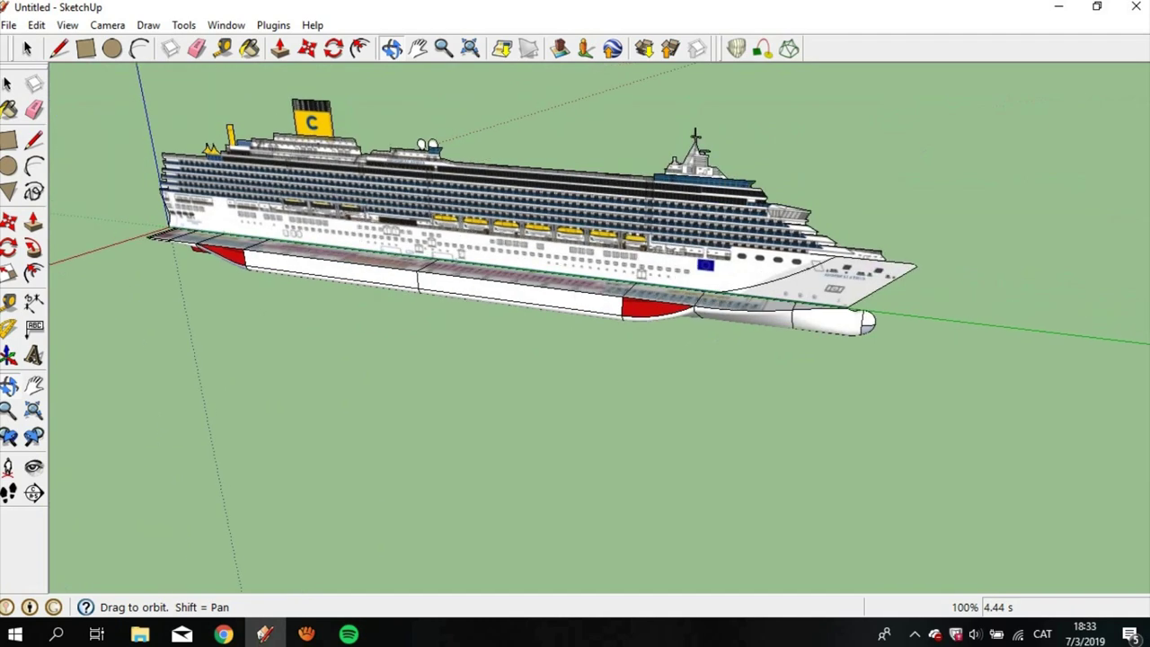
drag(103, 103, 987, 384)
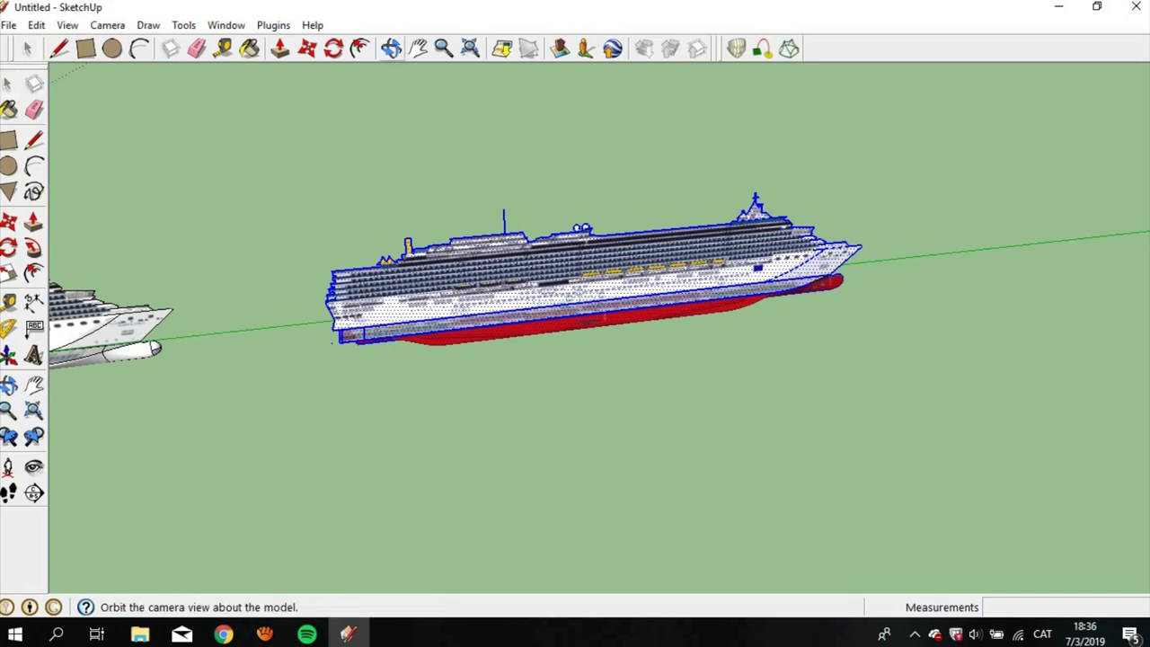
Step: Orbit to a level side view, deselect the middle ship, and paste the copied cruise ship
click(391, 48)
drag(593, 360, 575, 346)
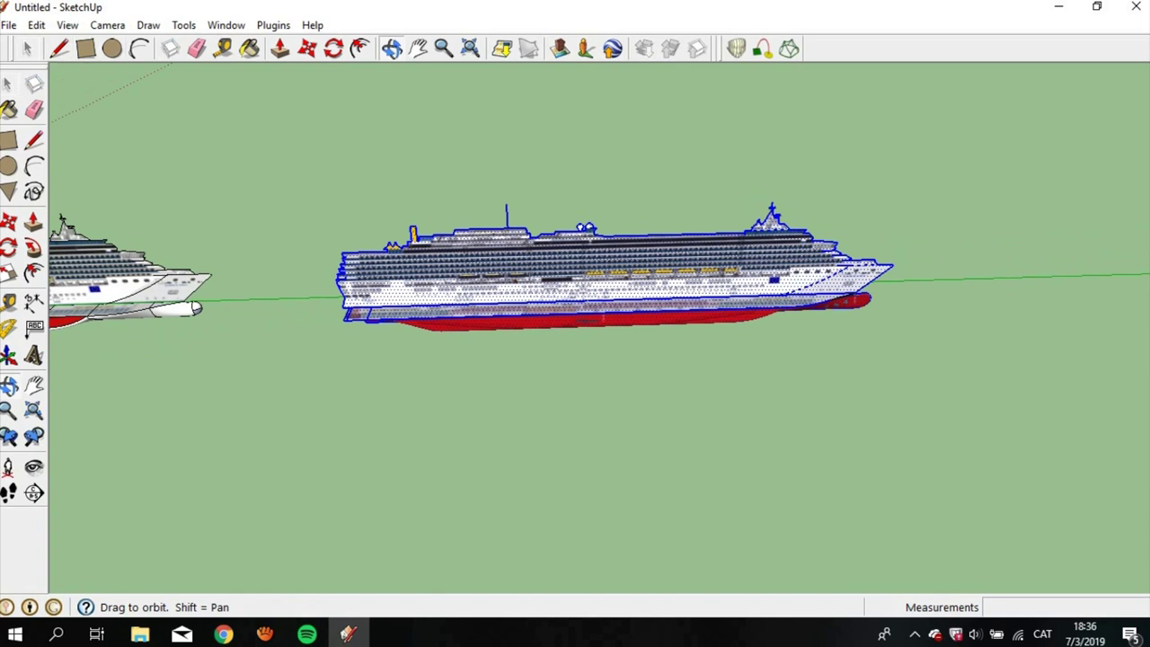
key(space)
key(ctrl+t)
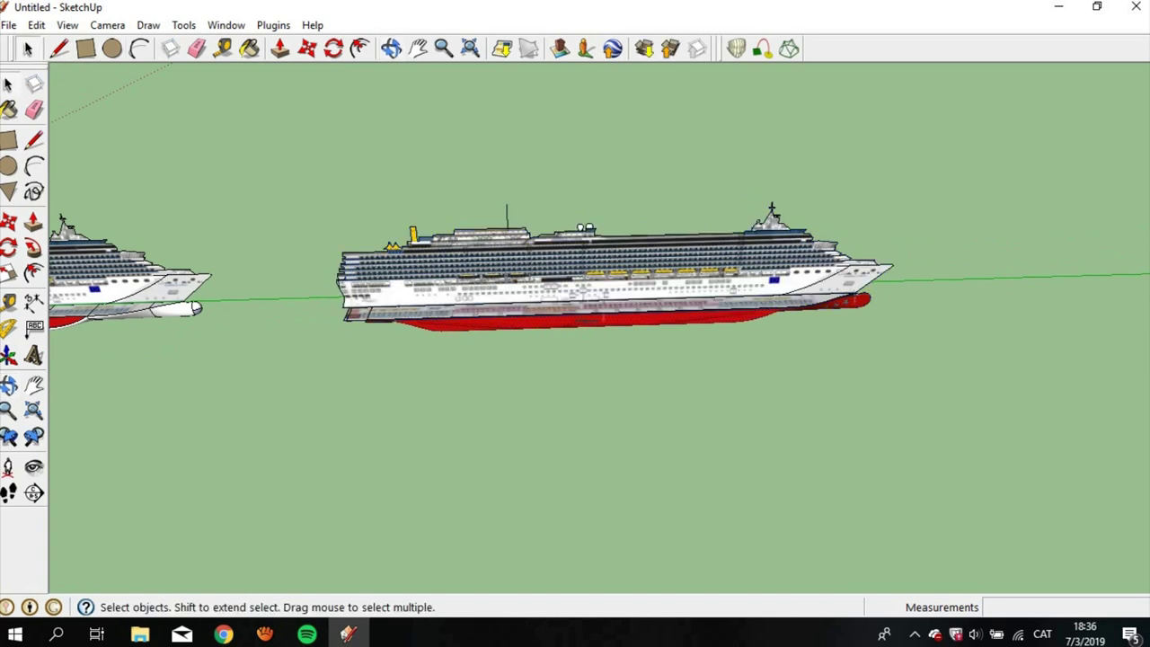
key(ctrl+v)
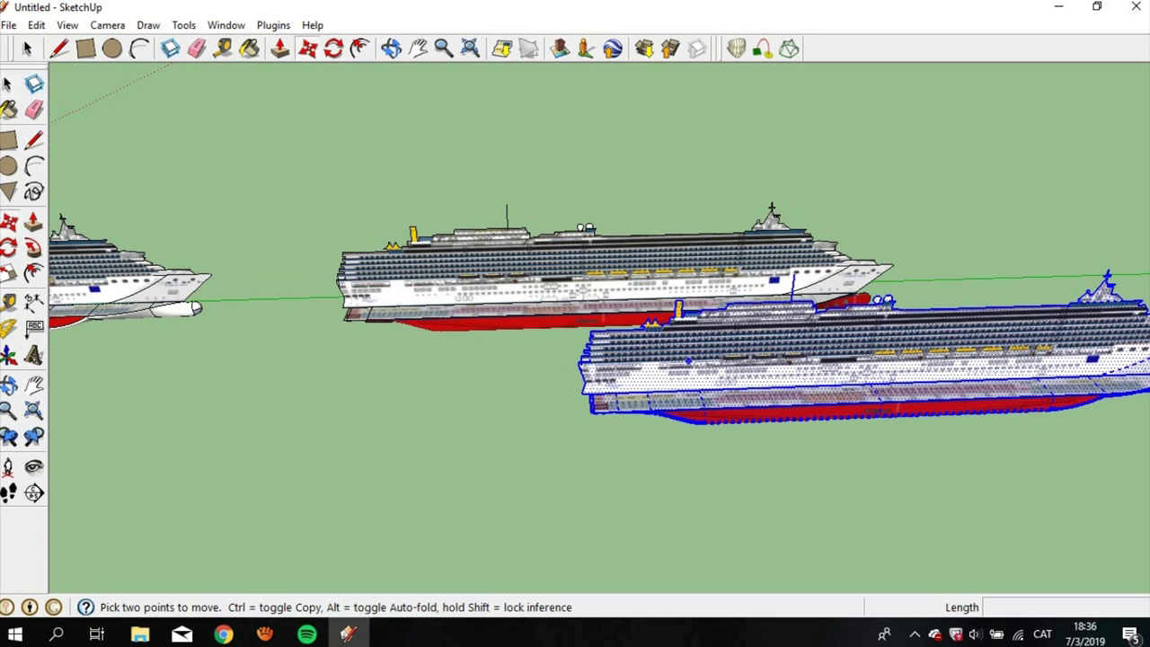
Step: Flip the pasted ship along the red direction and move it 31,05 m
right_click(694, 352)
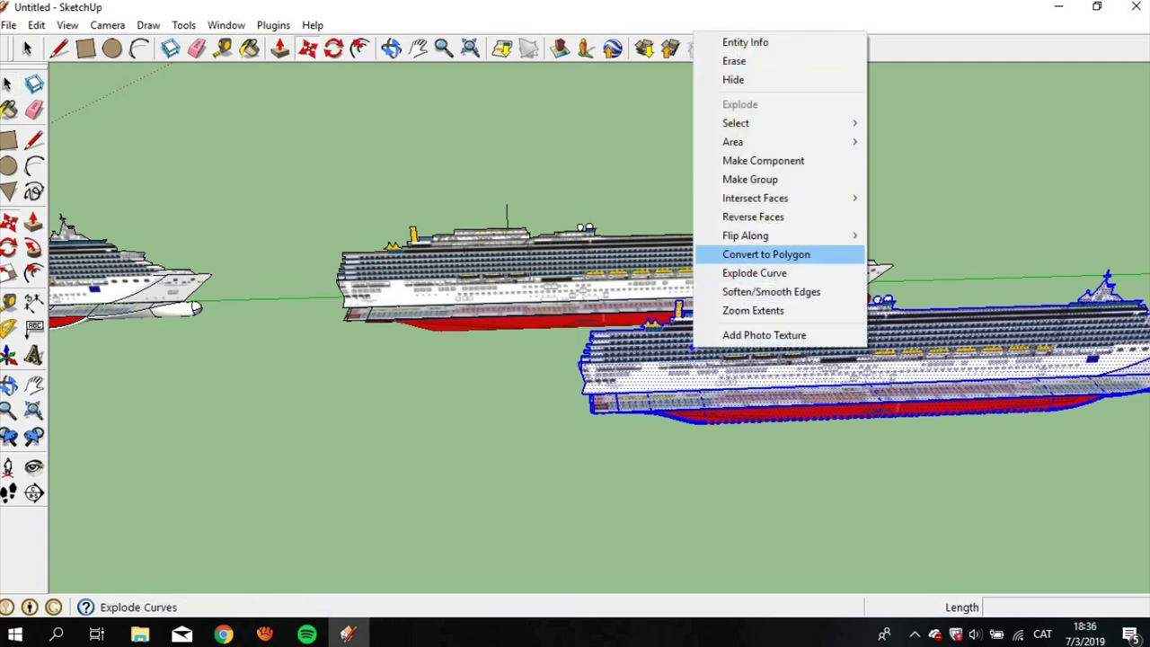
mouse_move(746, 235)
click(898, 235)
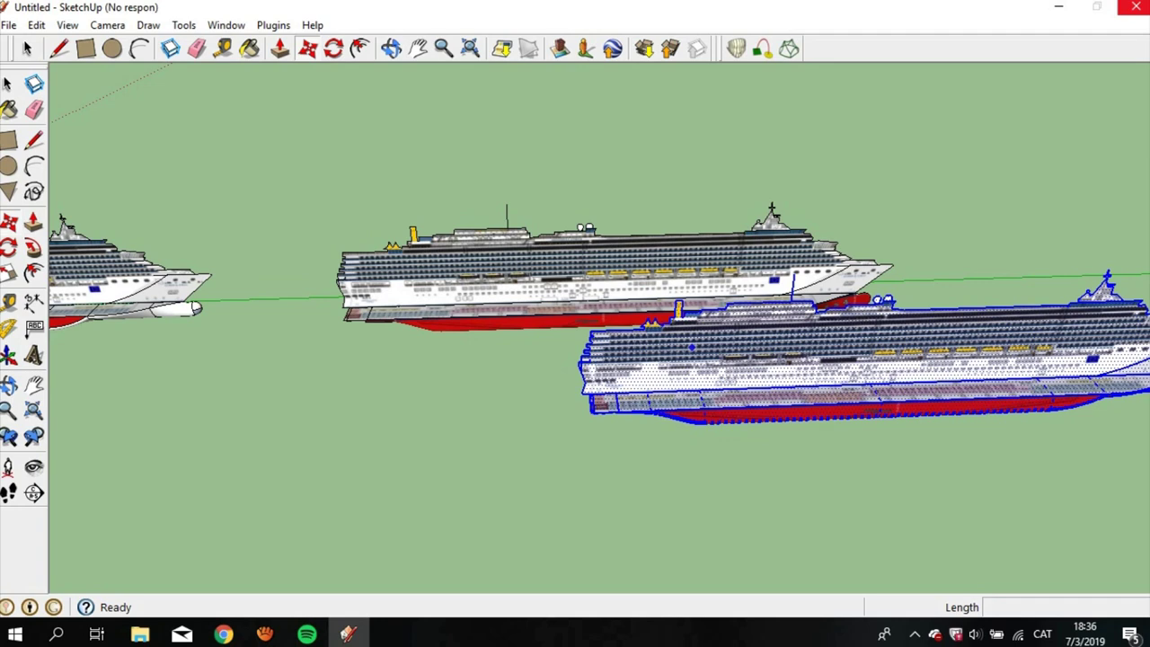
key(m)
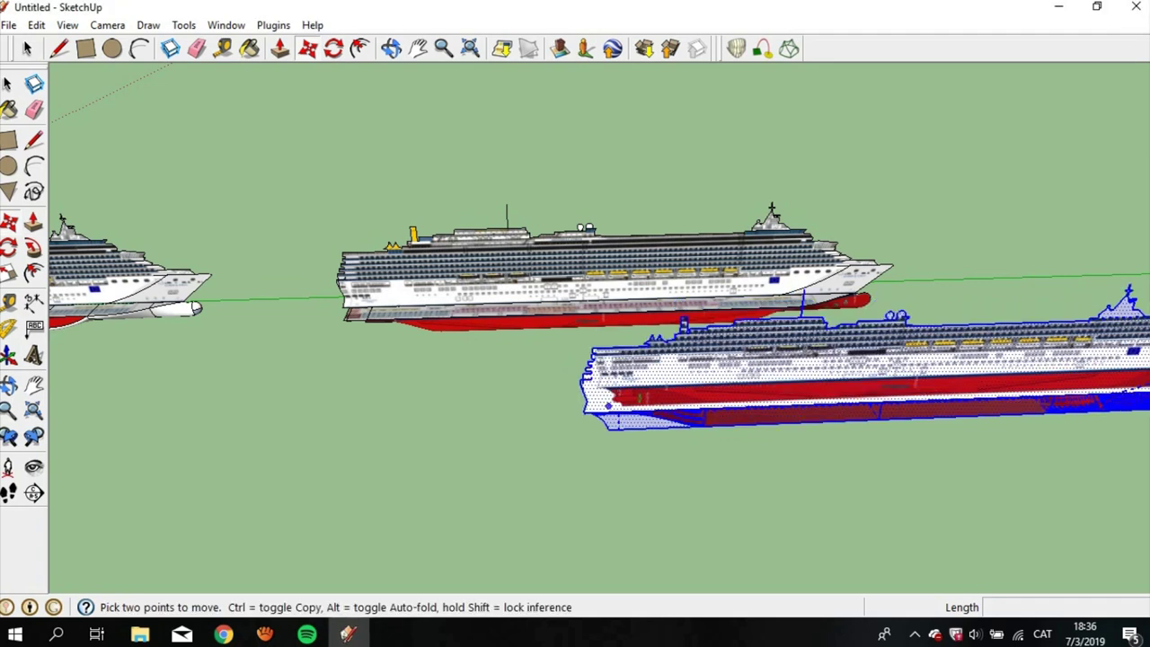
scroll(614, 410, up, 3)
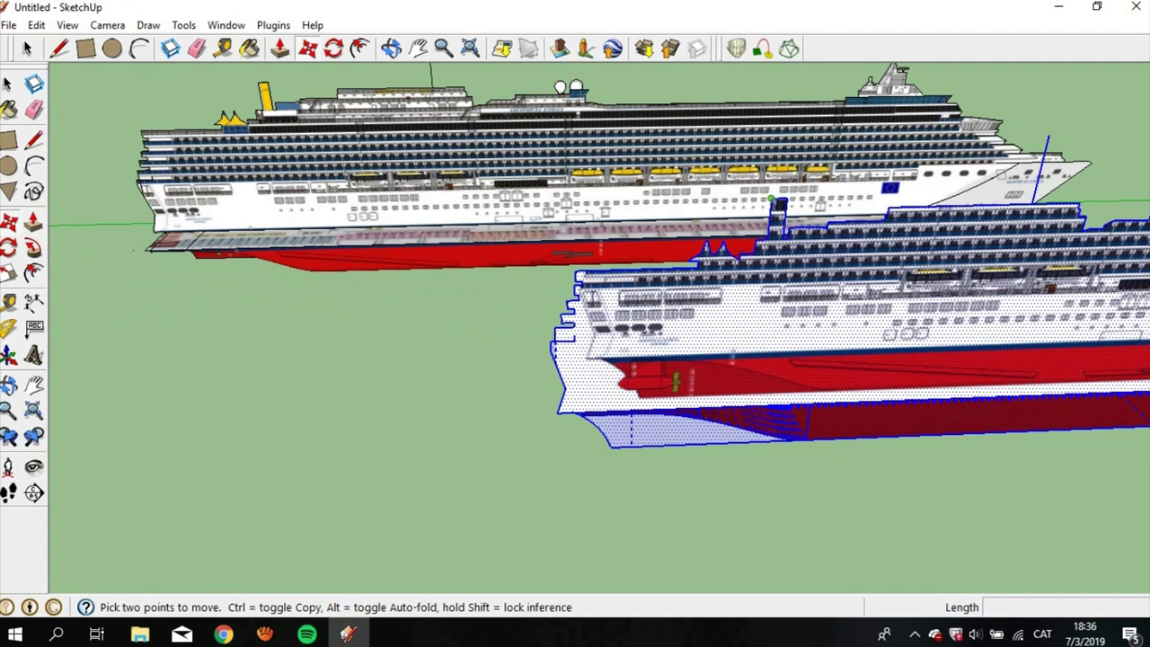
text(31,05m)
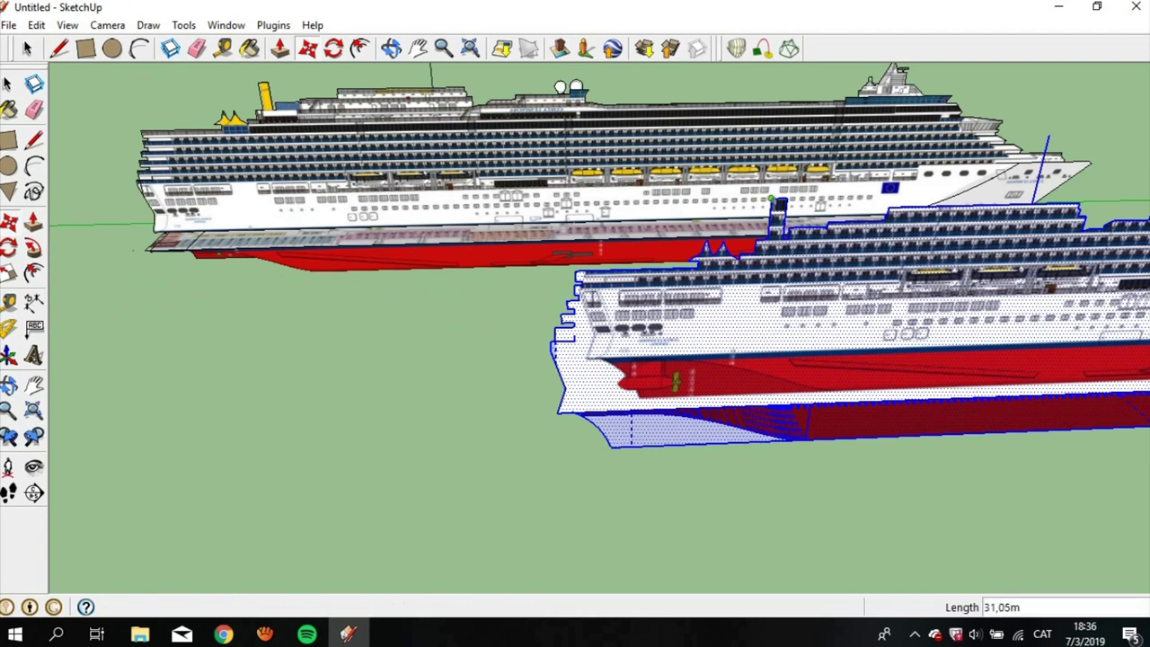
key(Return)
middle_drag(575, 359, 719, 269)
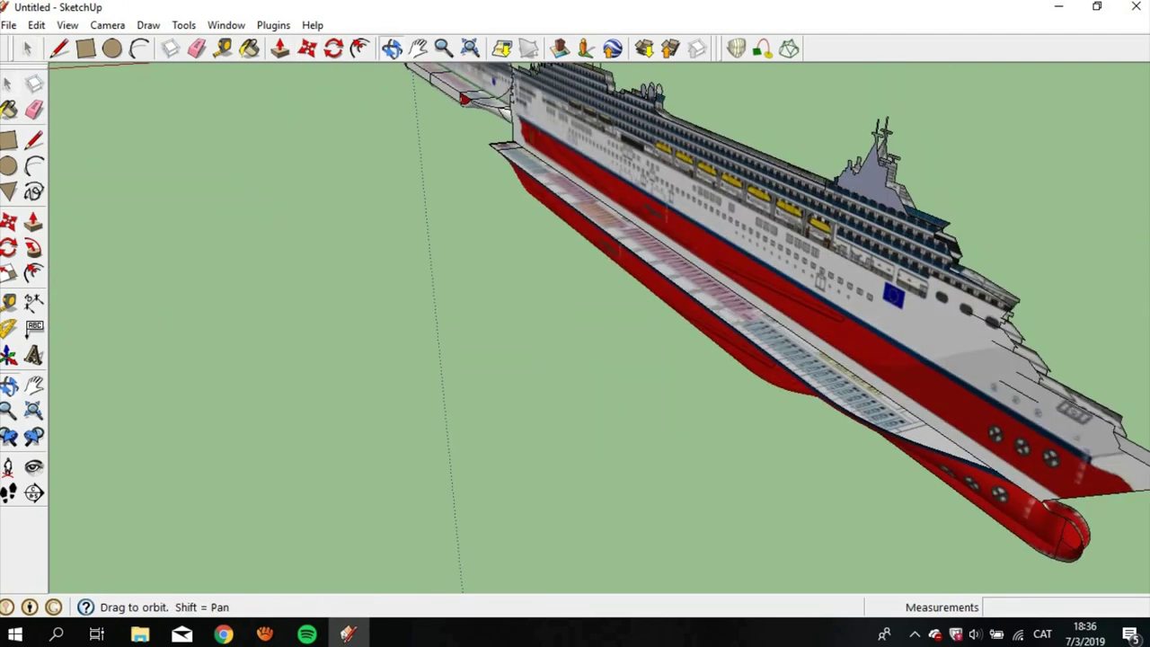
Step: Move the large cruise ship onto the second ship and deselect it
drag(576, 359, 413, 413)
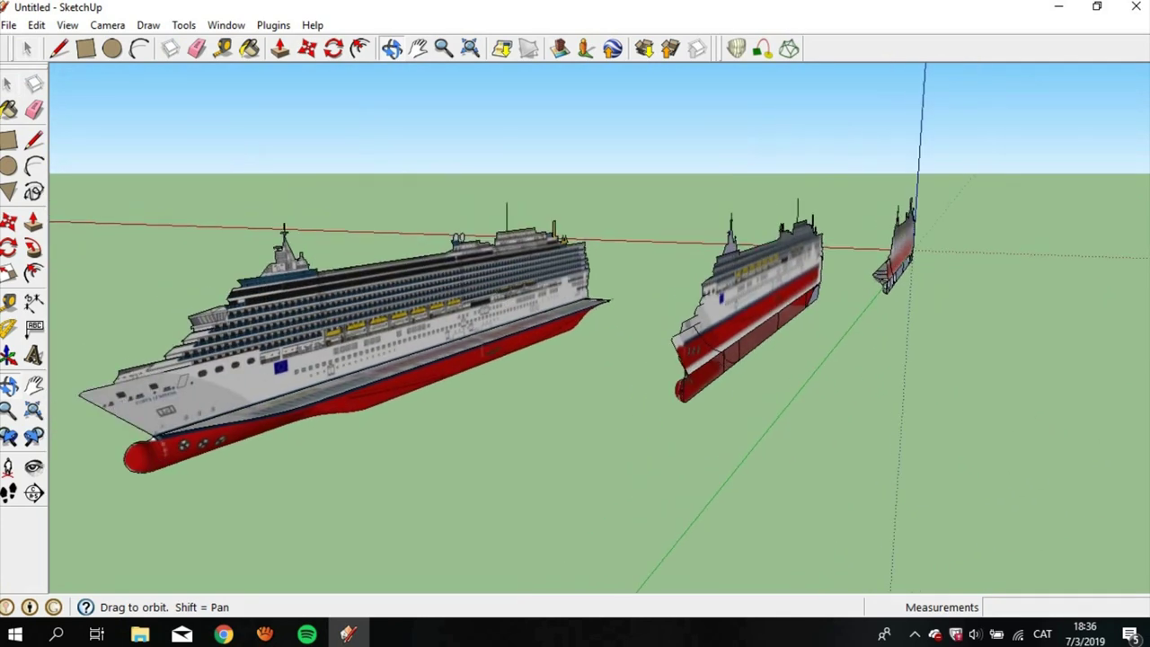
key(space)
click(297, 368)
key(m)
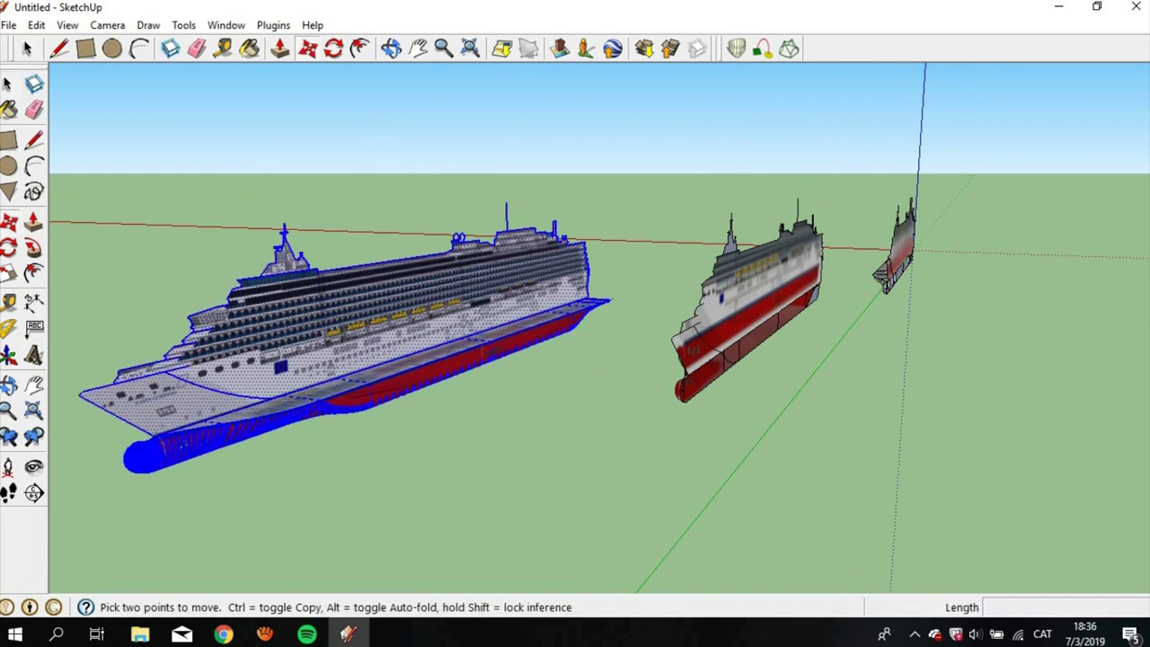
click(359, 359)
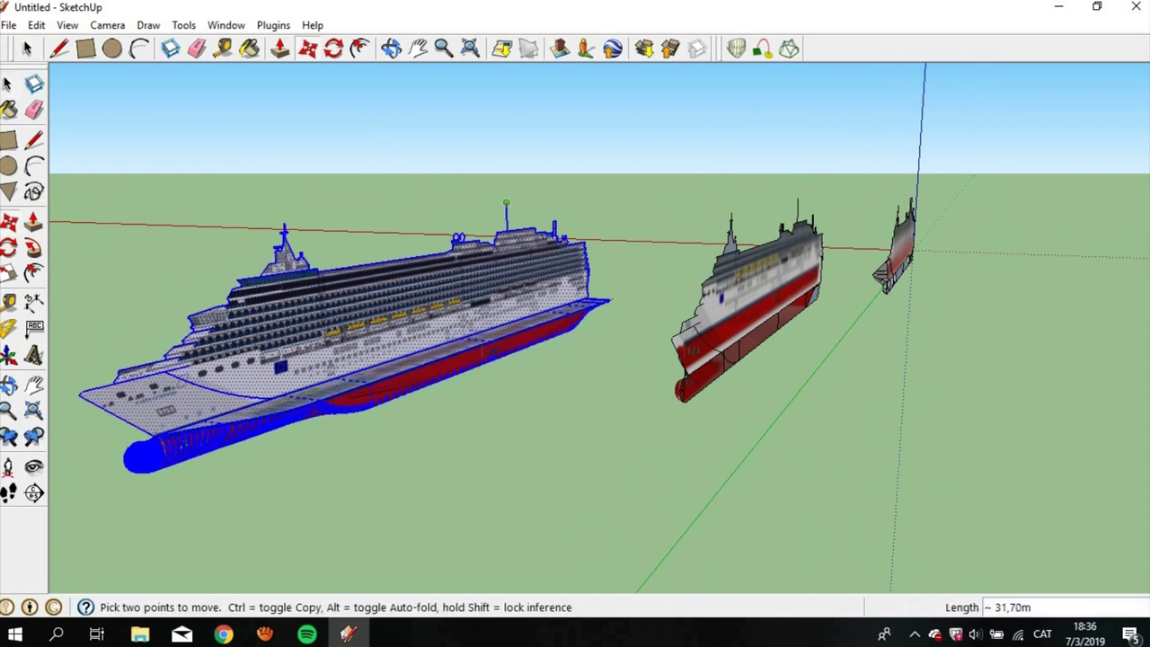
click(754, 305)
key(space)
click(612, 298)
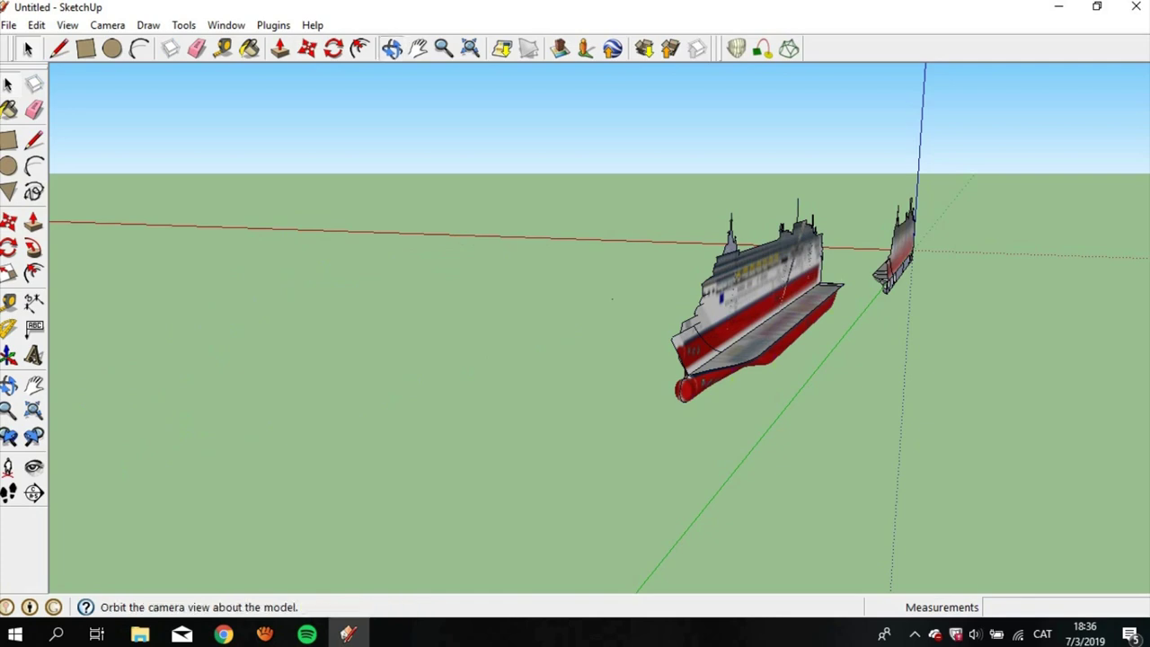
Step: Orbit around to inspect the other side of the overlapping ships
click(391, 48)
scroll(943, 220, up, 3)
scroll(943, 220, up, 5)
scroll(575, 323, down, 5)
mouse_move(575, 323)
mouse_down()
mouse_move(360, 323)
mouse_move(539, 323)
mouse_move(162, 305)
mouse_move(162, 252)
mouse_up()
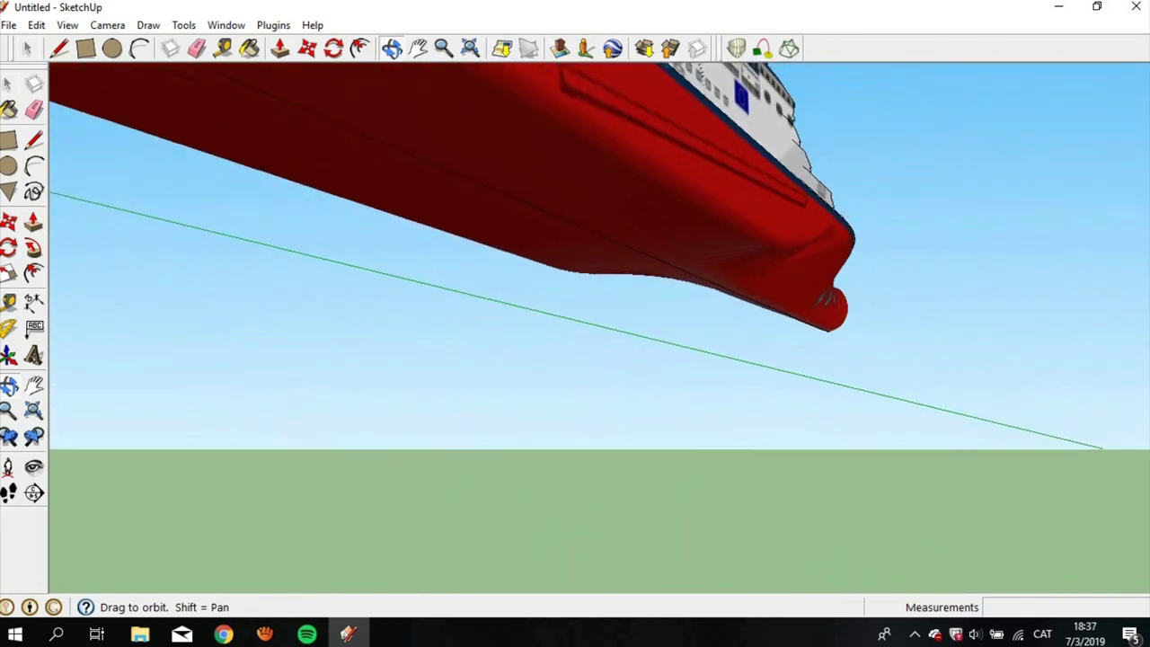